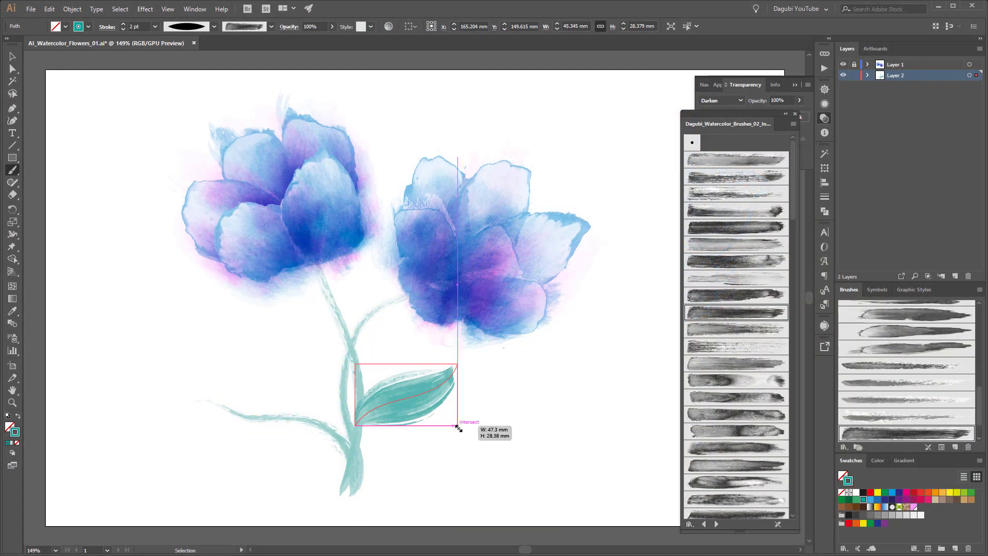
Resize the teal leaf, then paint a leaf at the stem's upper left and a small bud.
drag(457, 425, 459, 417)
ctrl+click(545, 457)
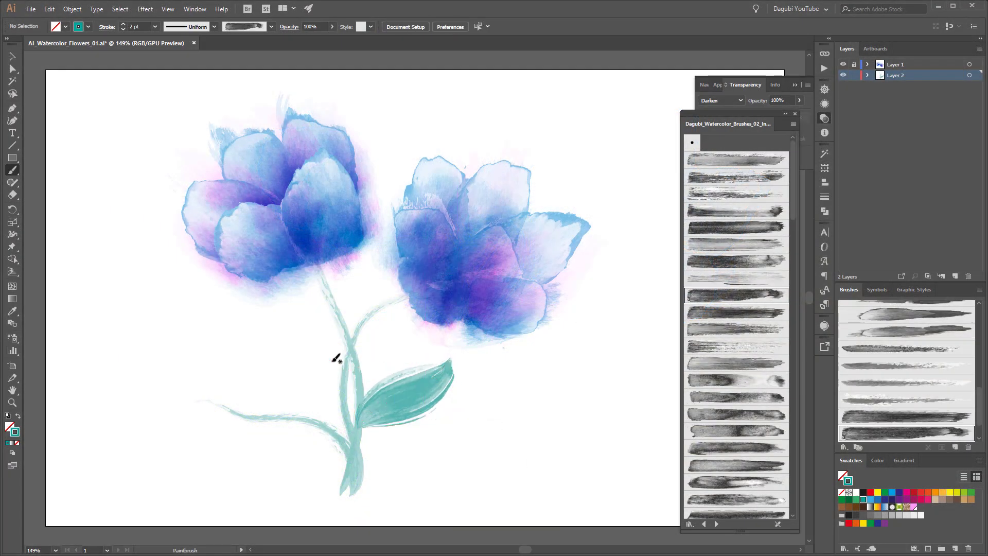
drag(334, 352, 268, 334)
drag(220, 406, 158, 396)
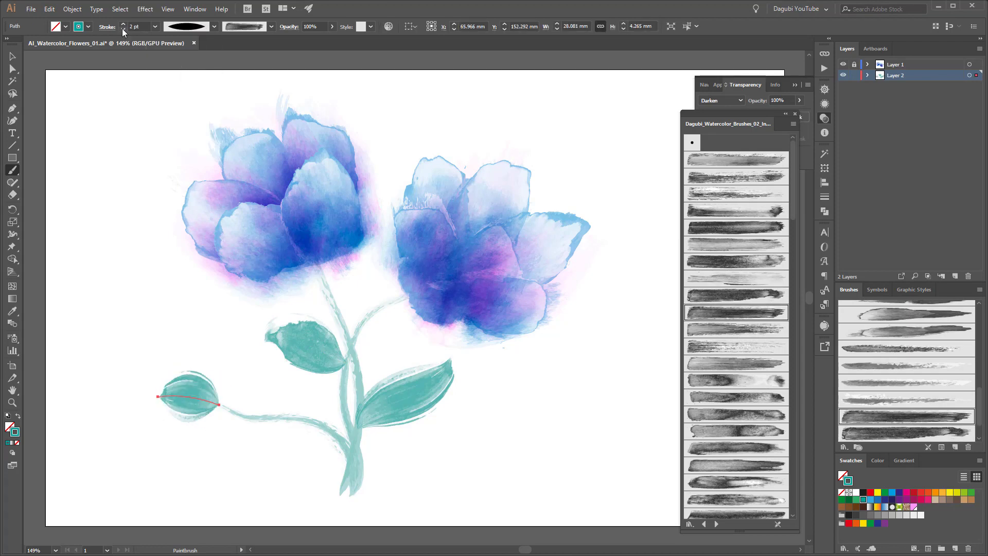
Set the stroke weight to 1.5 pt and paint a teal leaf at the stem's upper right with another brush.
click(123, 29)
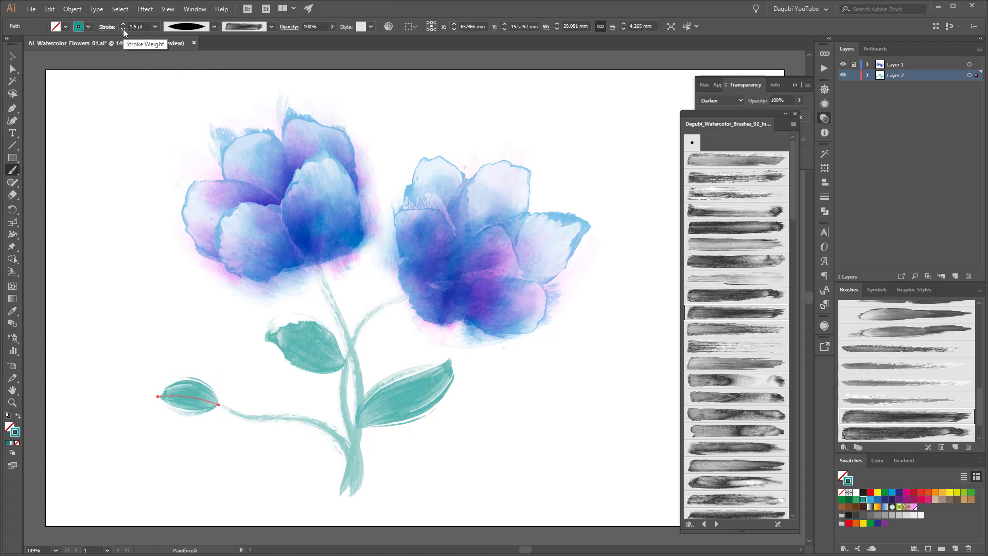
ctrl+click(527, 463)
drag(355, 340, 391, 256)
ctrl+click(497, 424)
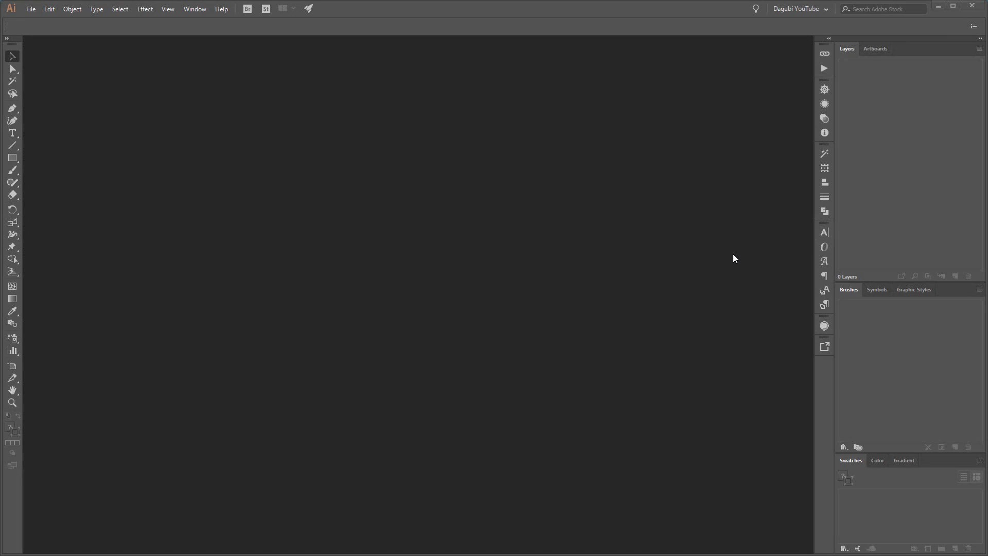
Create a new 340 × 210 mm RGB document, entering 210 mm as the height.
click(30, 8)
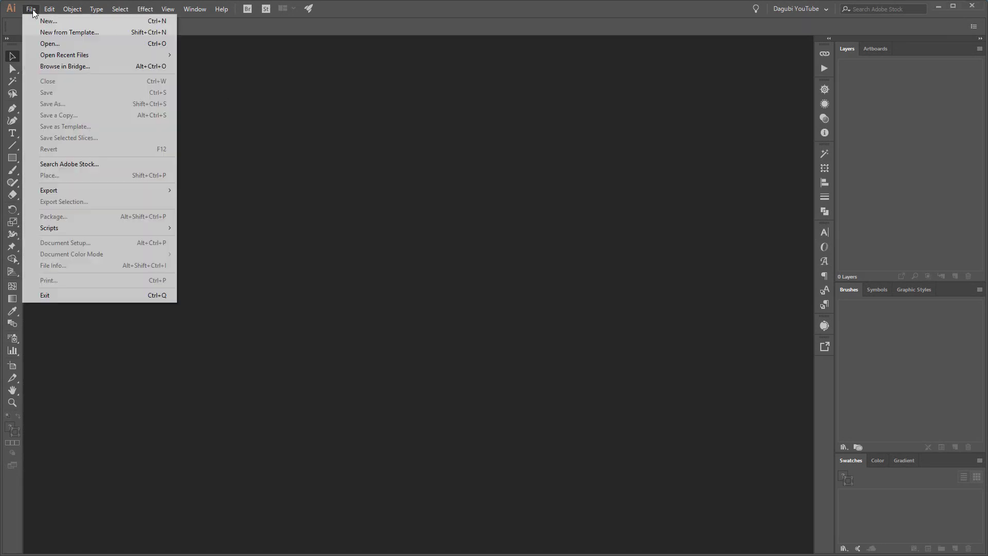
click(36, 19)
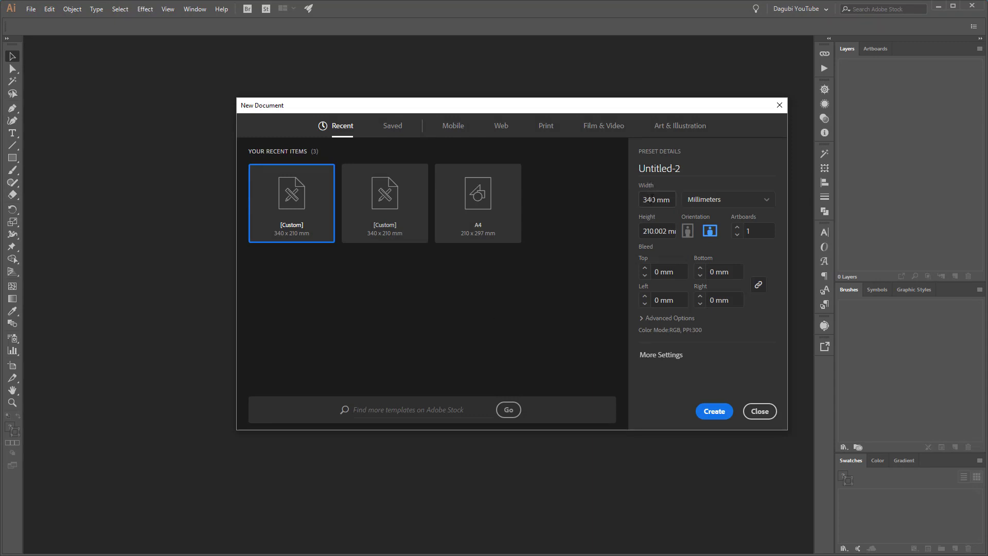
click(651, 231)
text(210)
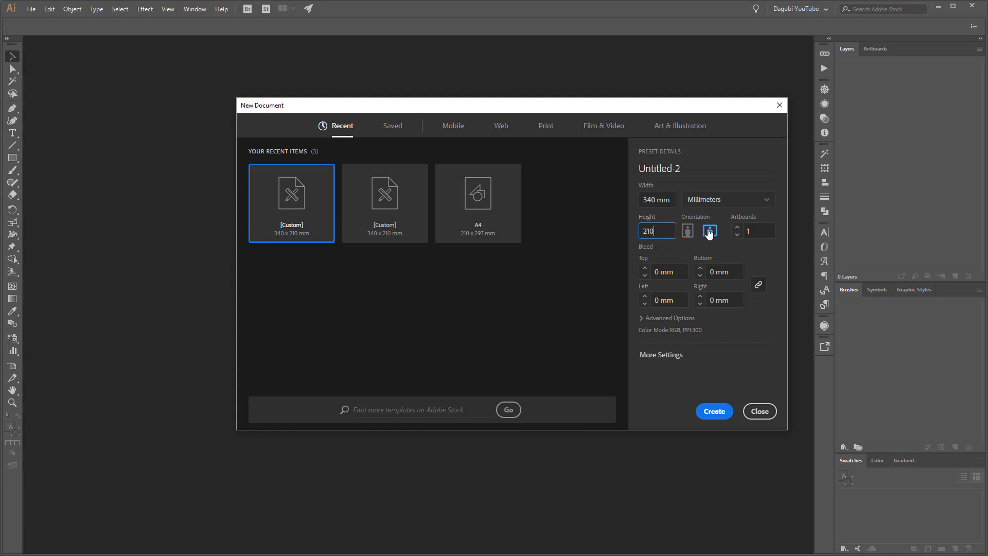
click(657, 357)
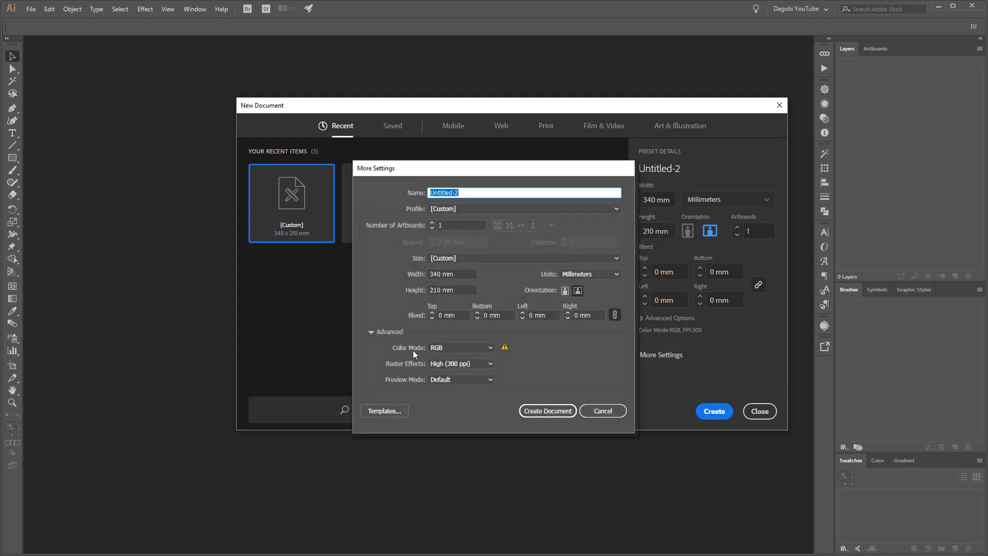
click(531, 411)
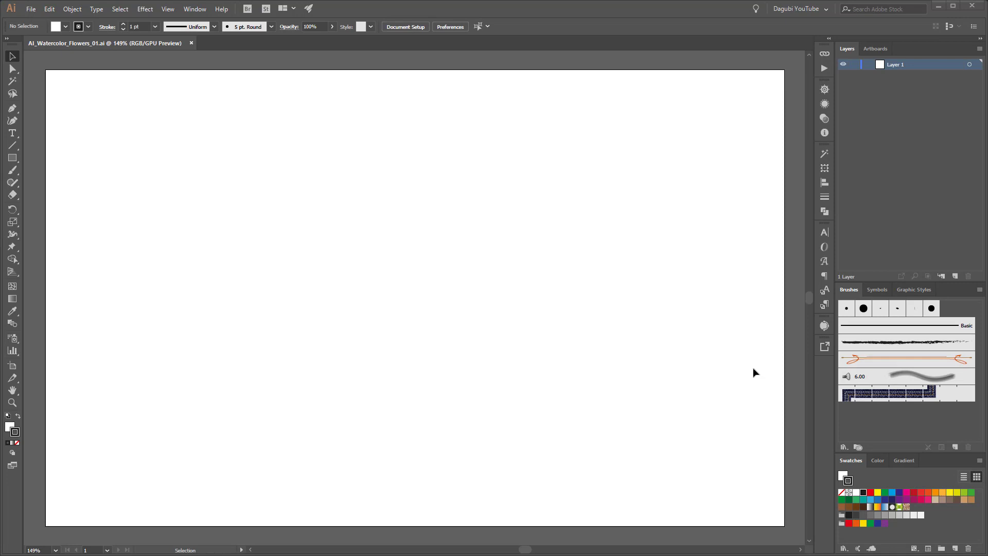
Load the Dagubi_Watercolor_Brushes_01_Invert library, choose a watercolor brush, and switch to the Paintbrush tool.
click(843, 446)
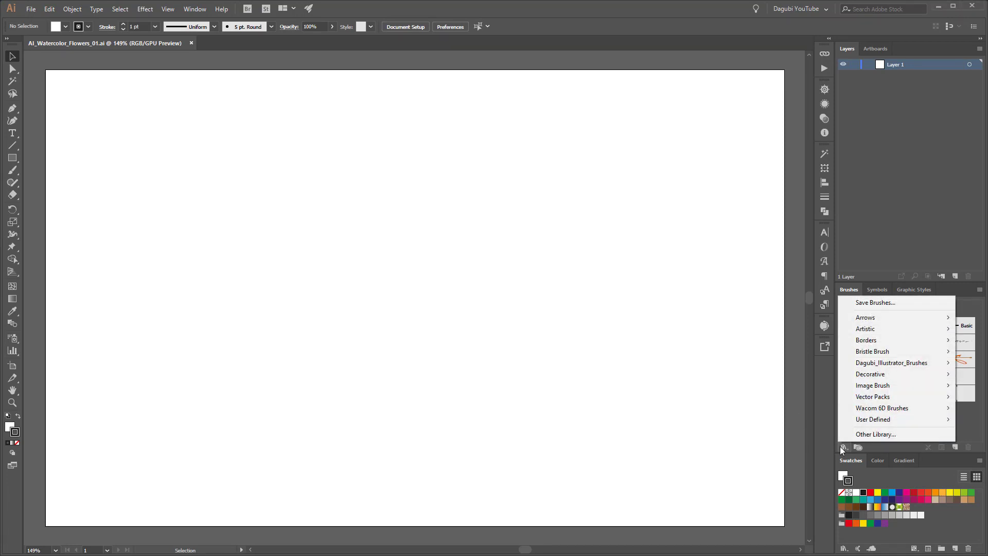
mouse_move(854, 362)
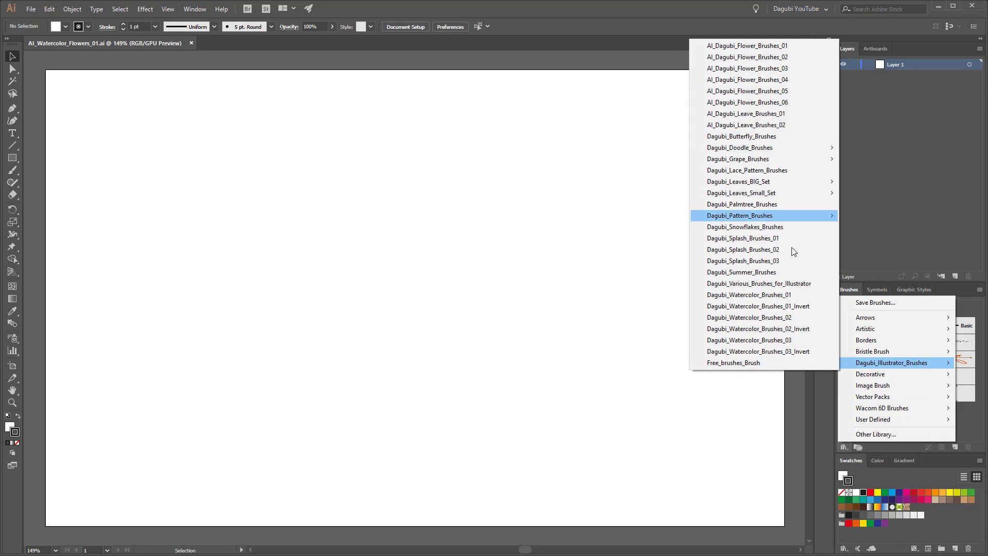
click(811, 306)
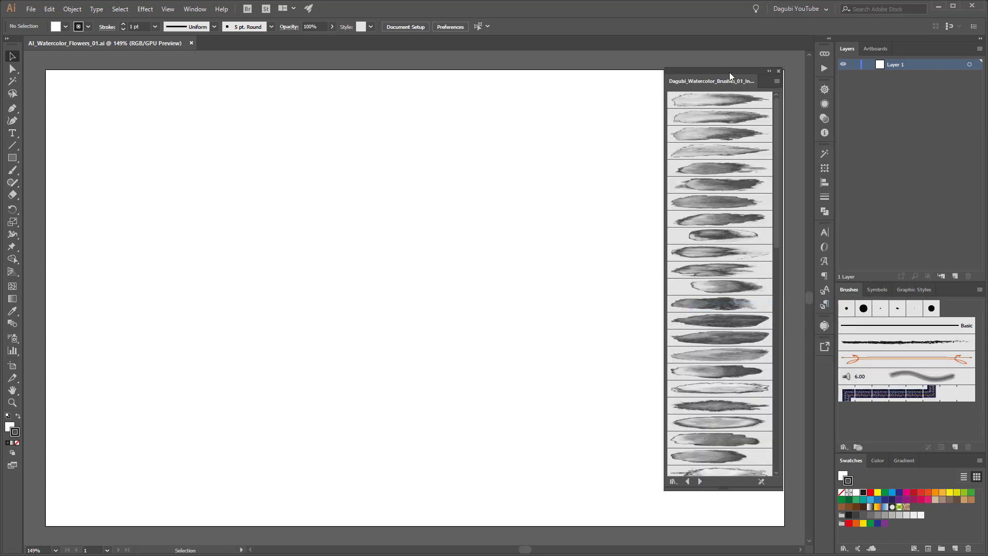
drag(730, 72, 741, 80)
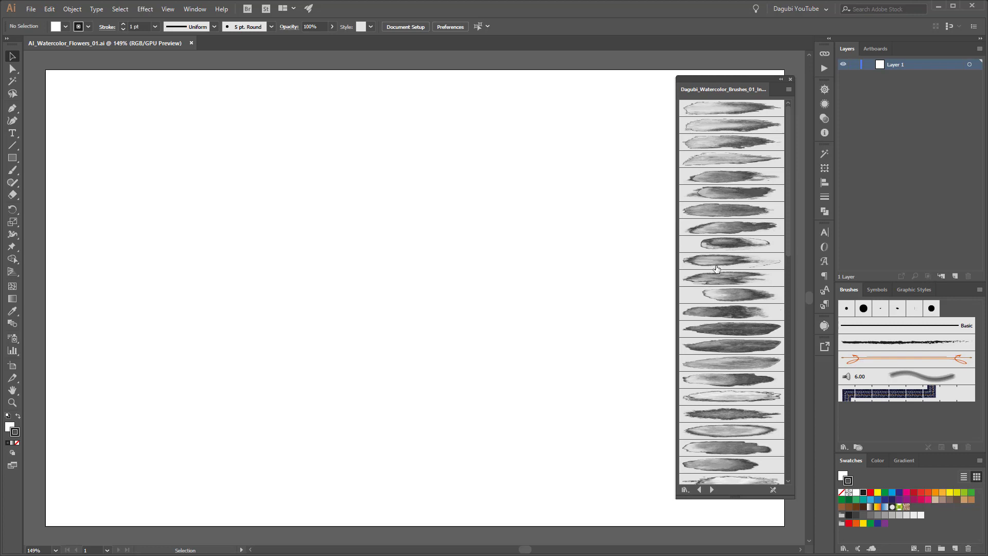
click(724, 228)
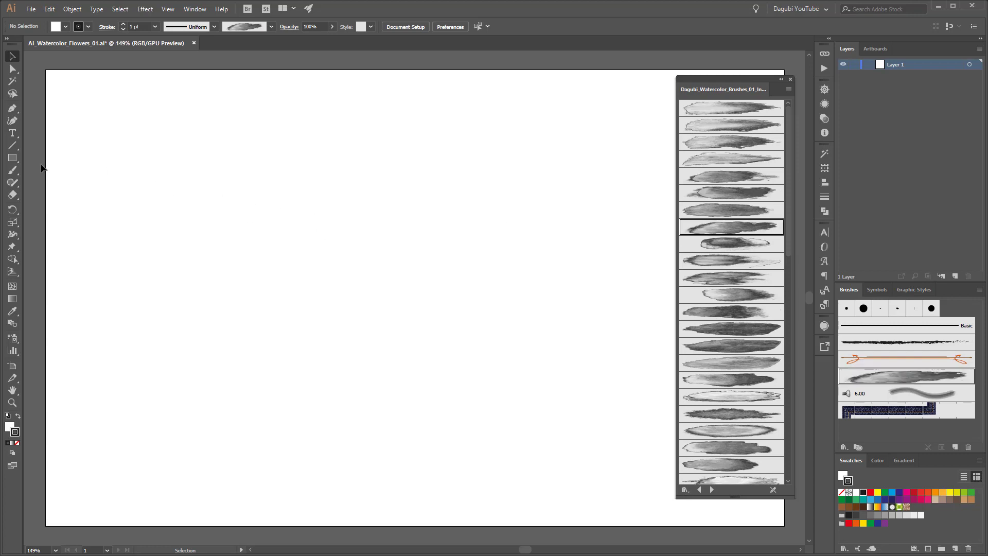
click(13, 170)
Set the stroke to light blue and paint three test strokes with two watercolor brushes.
click(869, 500)
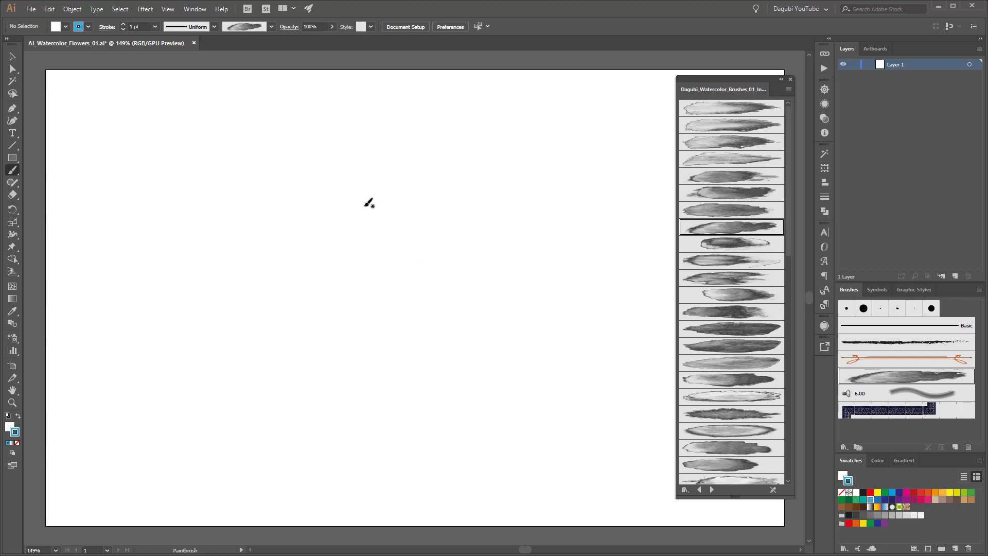
drag(355, 167, 446, 335)
mouse_move(329, 334)
mouse_down()
mouse_move(327, 302)
mouse_move(272, 179)
mouse_up()
click(723, 210)
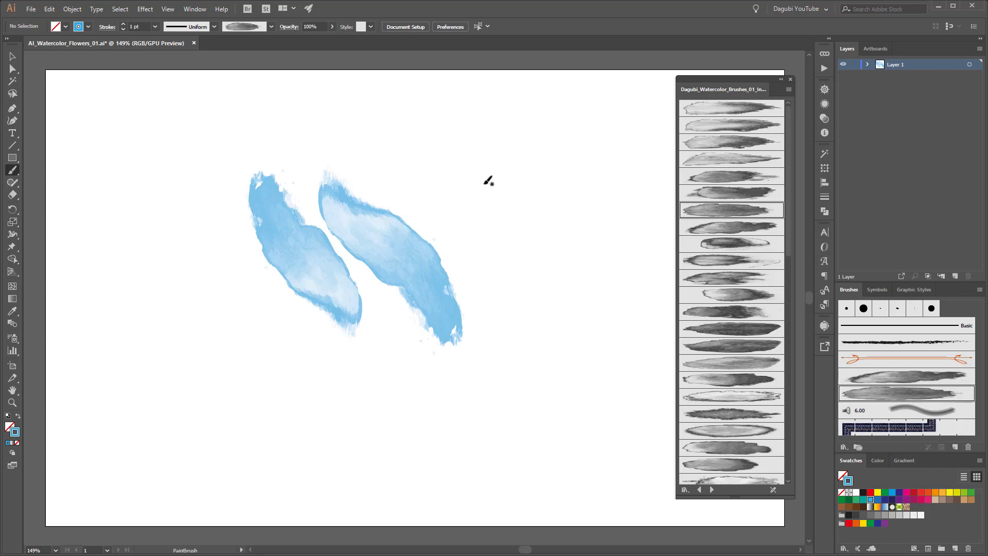
mouse_move(485, 180)
mouse_down()
mouse_move(496, 233)
mouse_move(454, 288)
mouse_move(443, 287)
mouse_up()
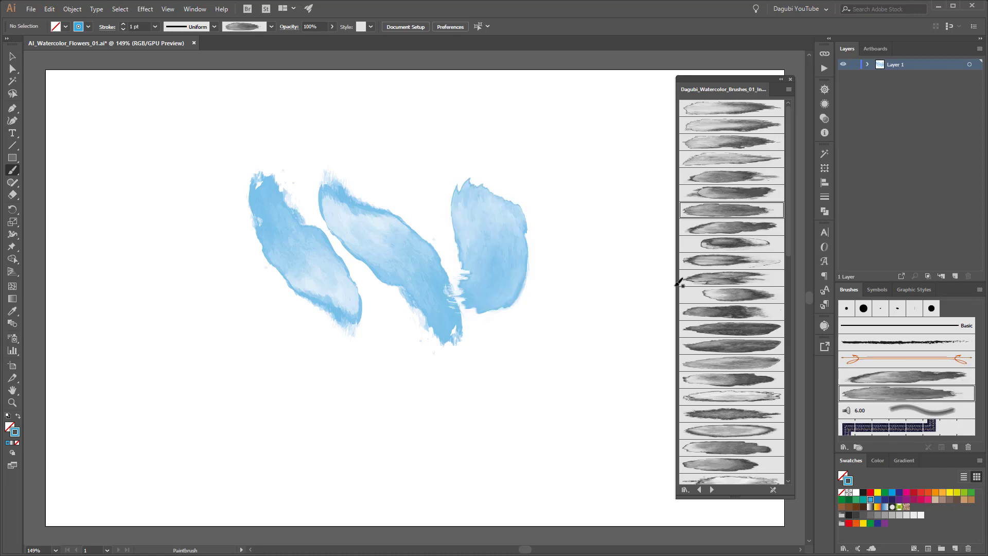
Paint two more test strokes with other brushes, then select and delete all five strokes.
click(727, 176)
mouse_move(568, 181)
mouse_down()
mouse_move(558, 232)
mouse_move(578, 283)
mouse_move(564, 337)
mouse_move(530, 346)
mouse_up()
click(738, 160)
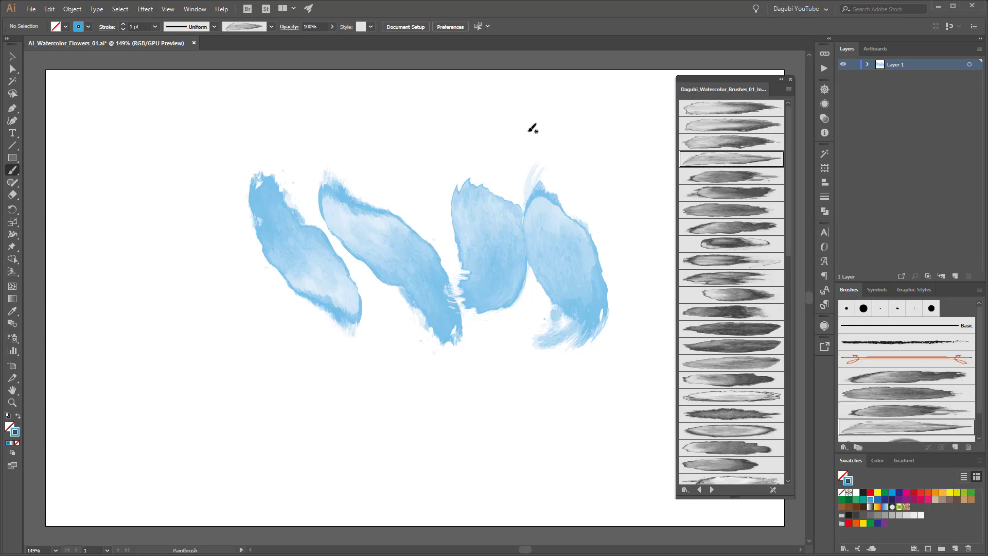
mouse_move(519, 125)
mouse_down()
mouse_move(422, 149)
mouse_move(442, 214)
mouse_up()
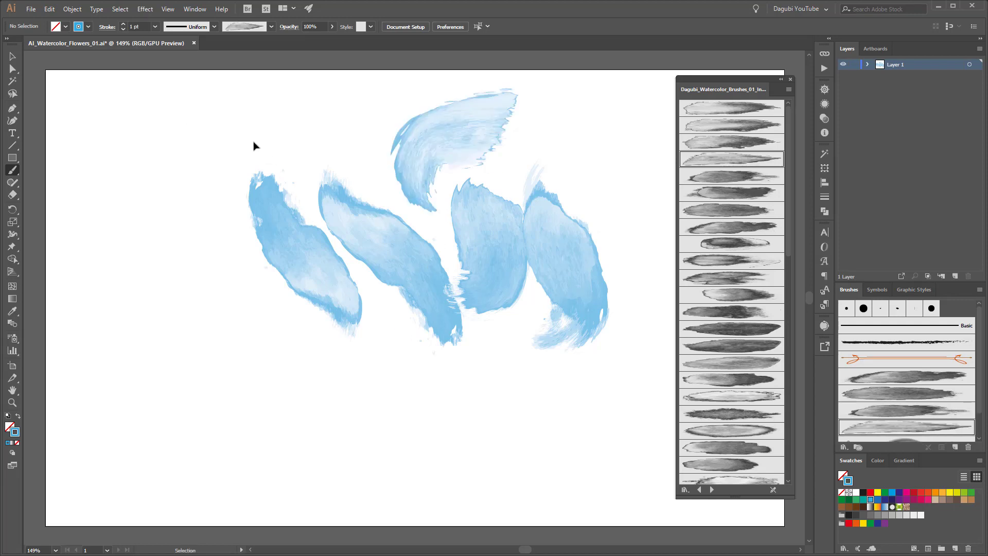
mouse_move(187, 113)
mouse_down()
mouse_move(591, 368)
mouse_move(628, 379)
mouse_move(635, 366)
mouse_up()
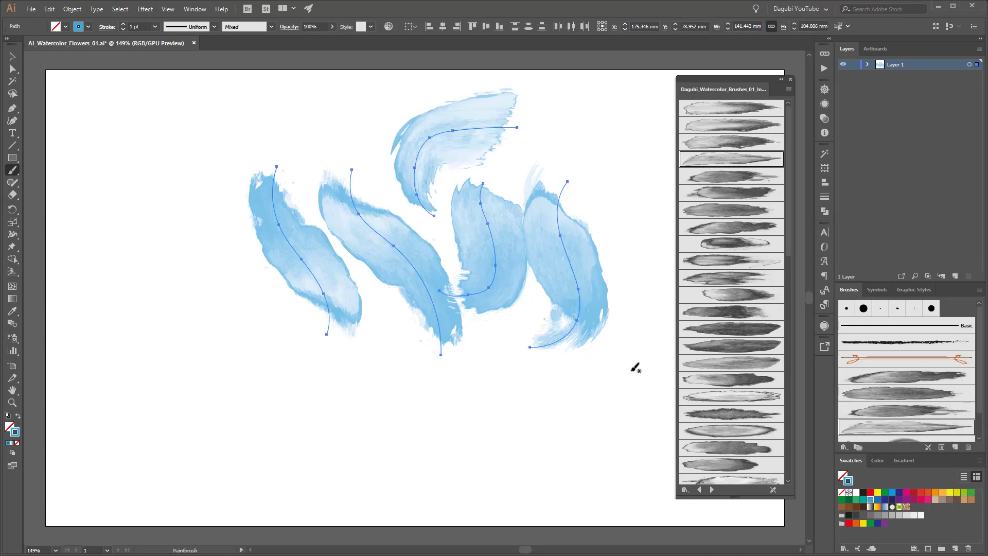
key(Delete)
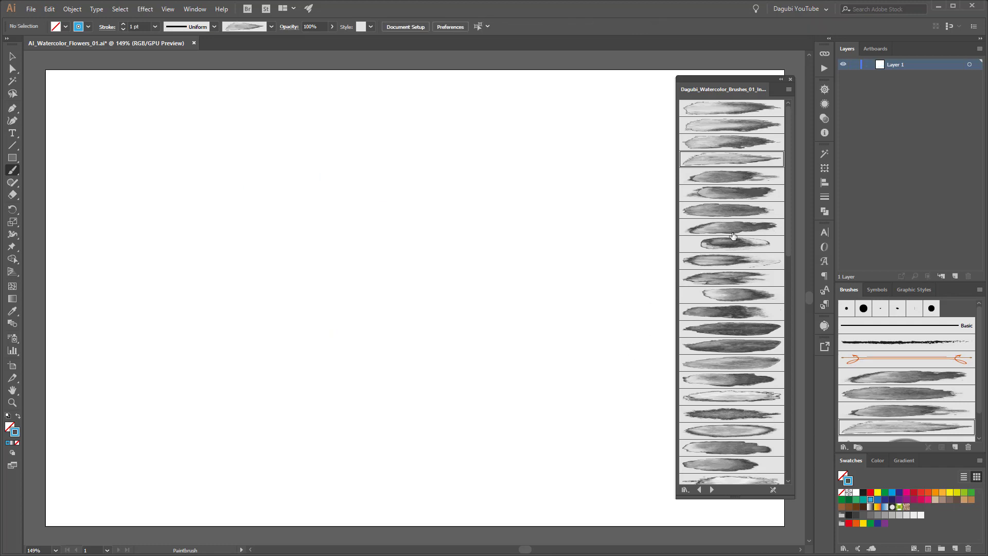
Paint the first light-blue petal stroke and enlarge it slightly.
click(724, 195)
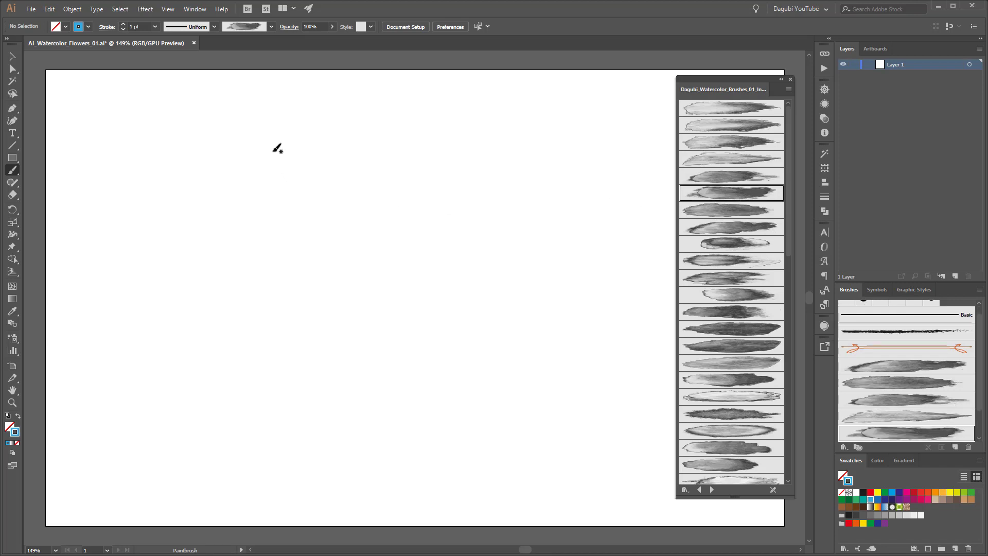
drag(272, 151, 340, 262)
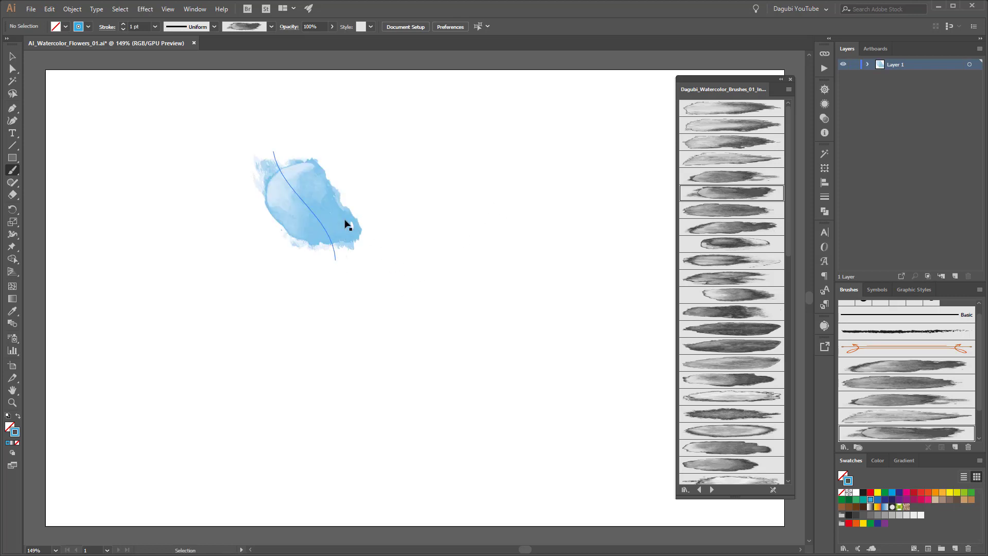
ctrl+click(358, 240)
drag(338, 262, 353, 273)
ctrl+click(509, 229)
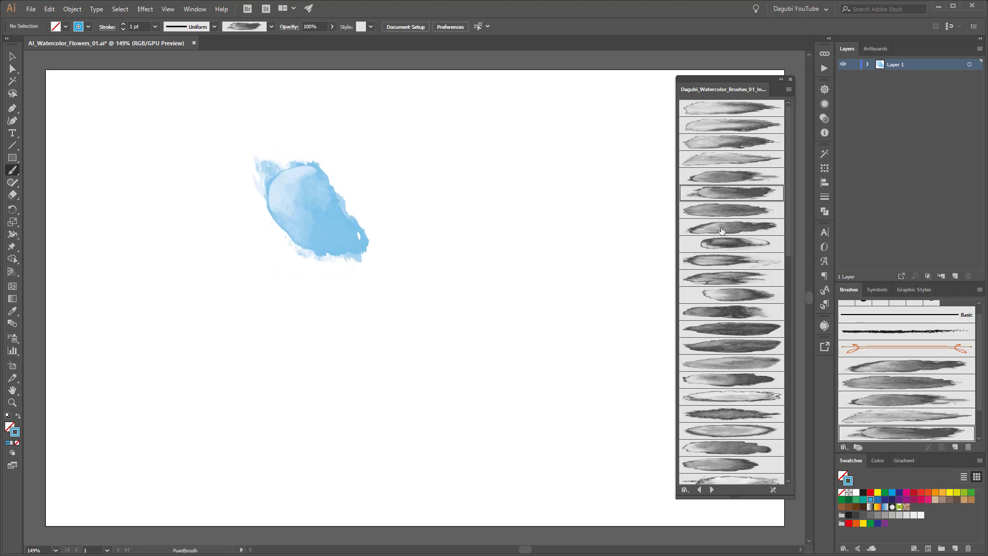
Paint a second petal right of the first with a neighbouring brush and nudge it right.
click(728, 177)
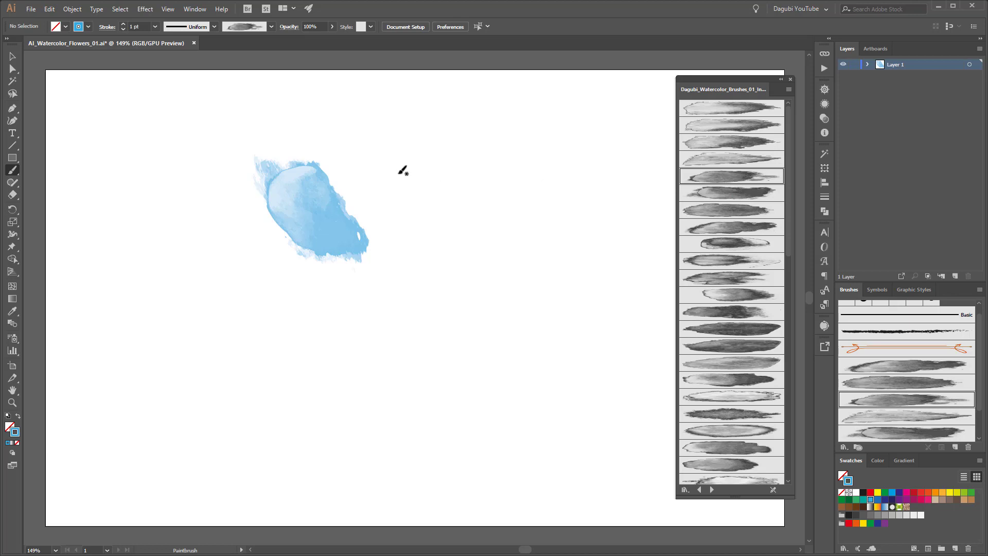
mouse_move(353, 128)
mouse_down()
mouse_move(368, 203)
mouse_move(363, 273)
mouse_up()
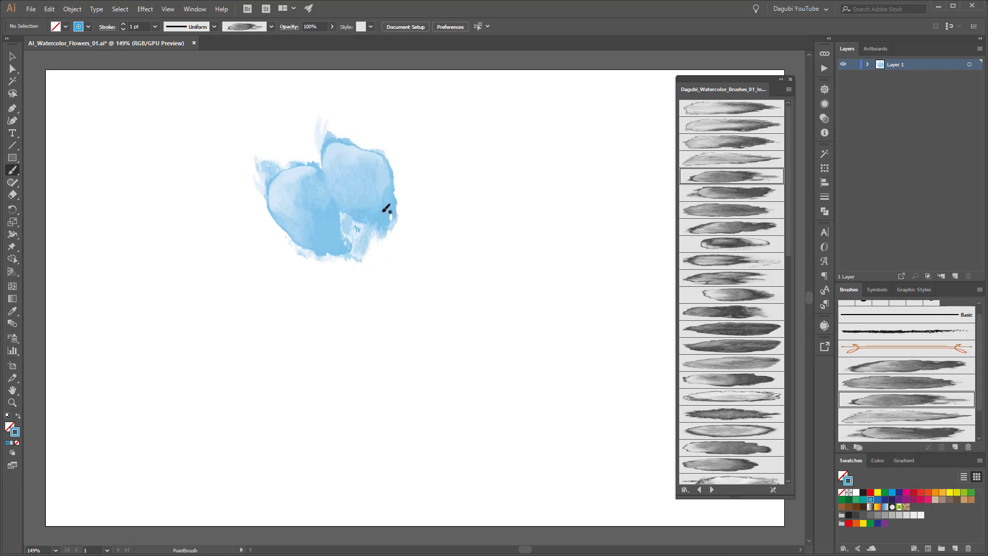
ctrl+click(386, 199)
drag(386, 199, 391, 200)
ctrl+click(507, 211)
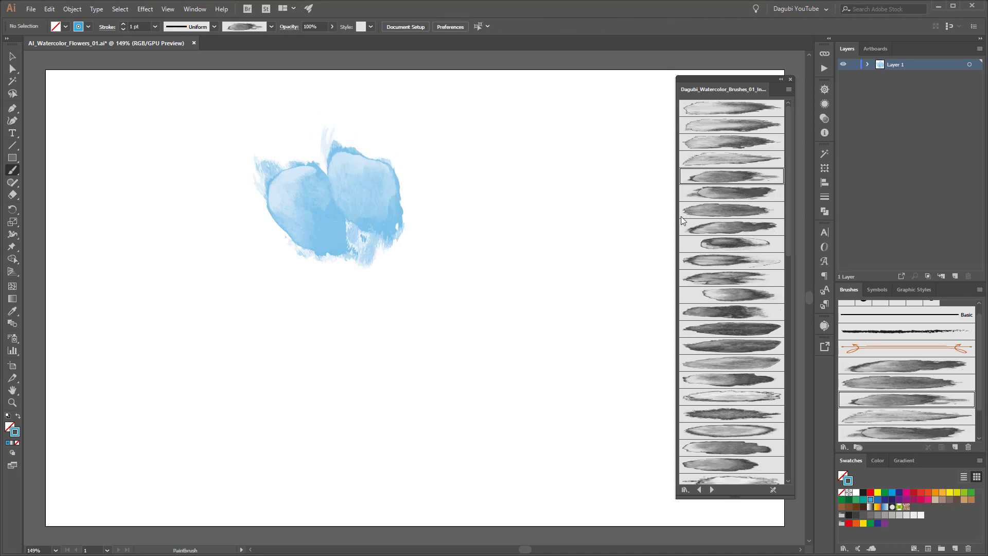
Try a lower petal with another brush, undo it, and clear the selection.
click(718, 227)
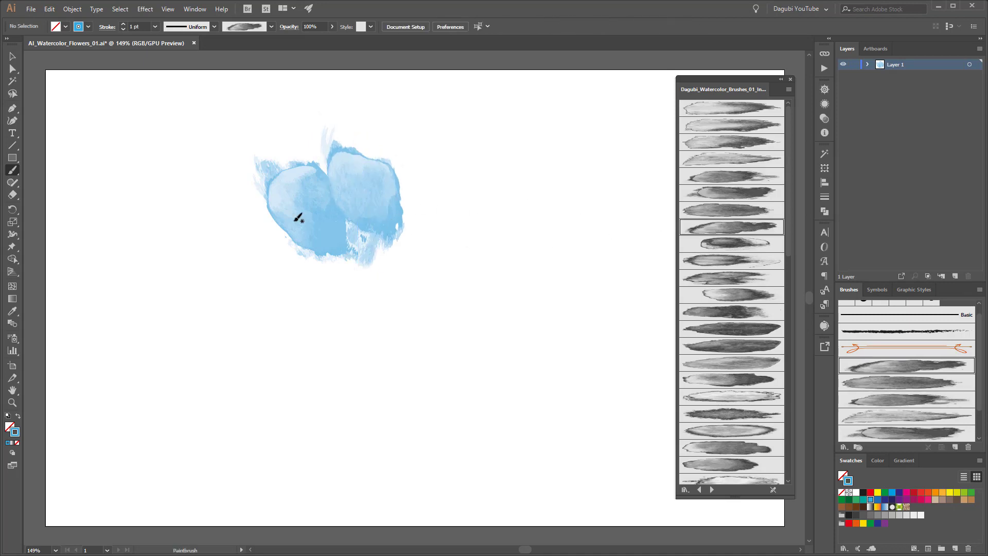
mouse_move(220, 198)
mouse_down()
mouse_move(267, 244)
mouse_move(380, 260)
mouse_up()
key(ctrl+z)
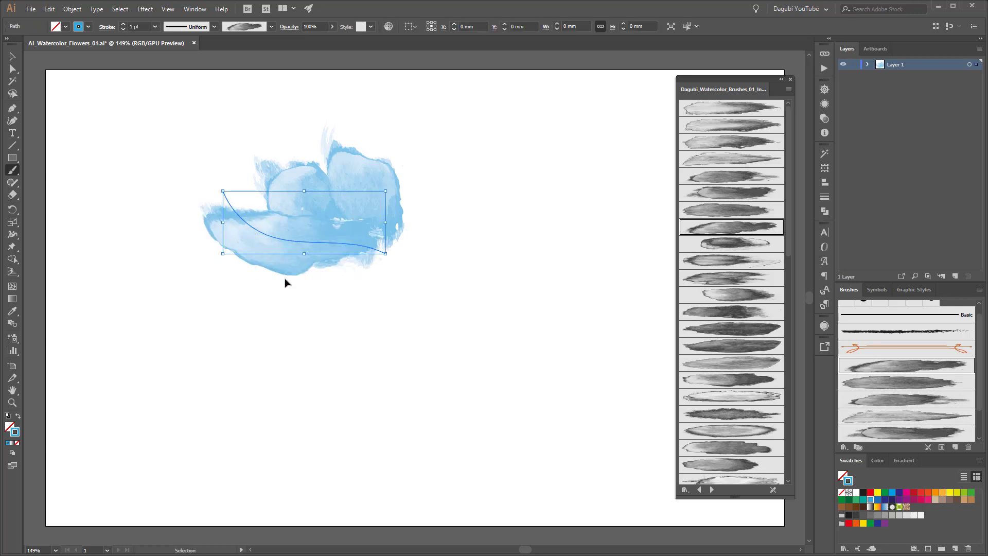
key(ctrl+shift+a)
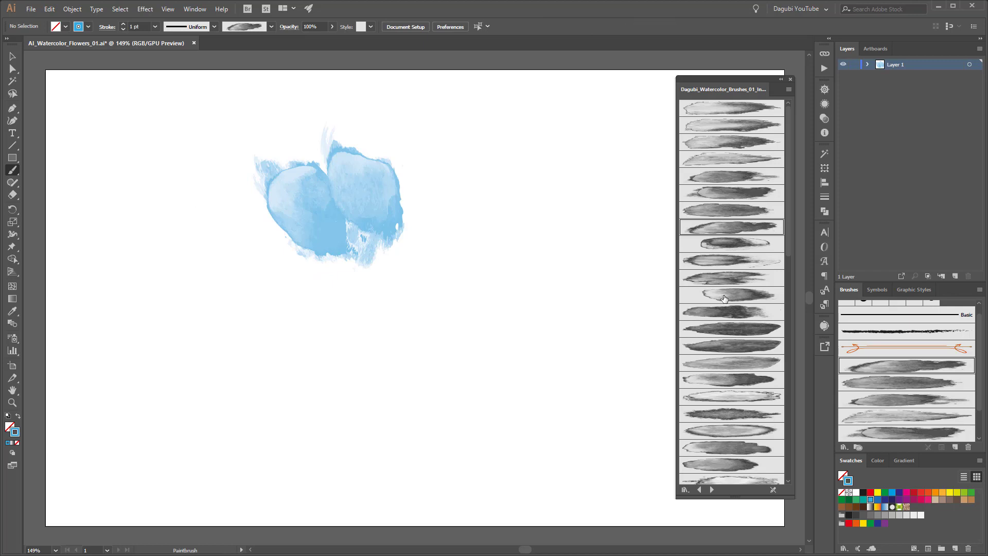
Paint a new lower petal on the left with another watercolor brush.
click(723, 297)
drag(233, 210, 259, 228)
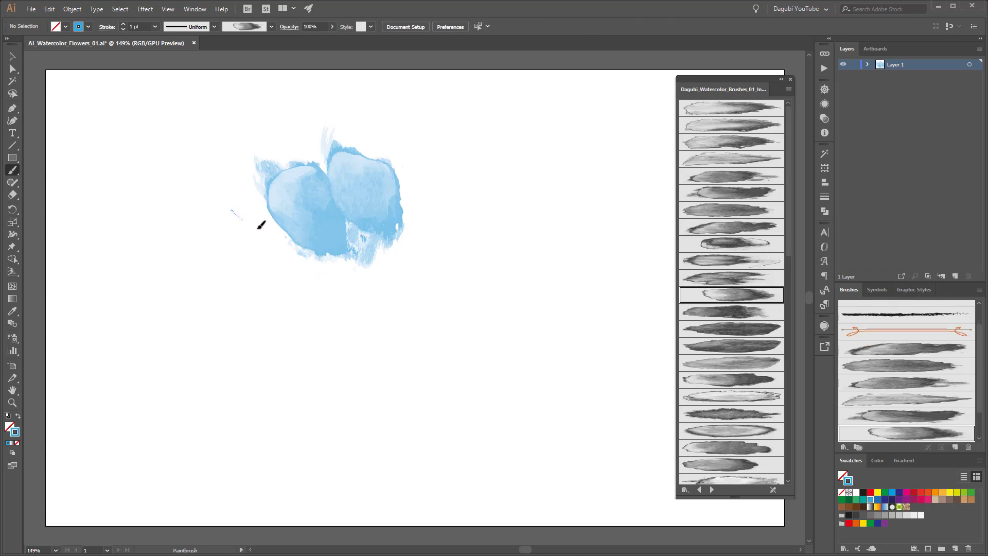
mouse_move(330, 246)
mouse_down()
mouse_move(369, 270)
mouse_move(366, 282)
mouse_move(307, 284)
mouse_up()
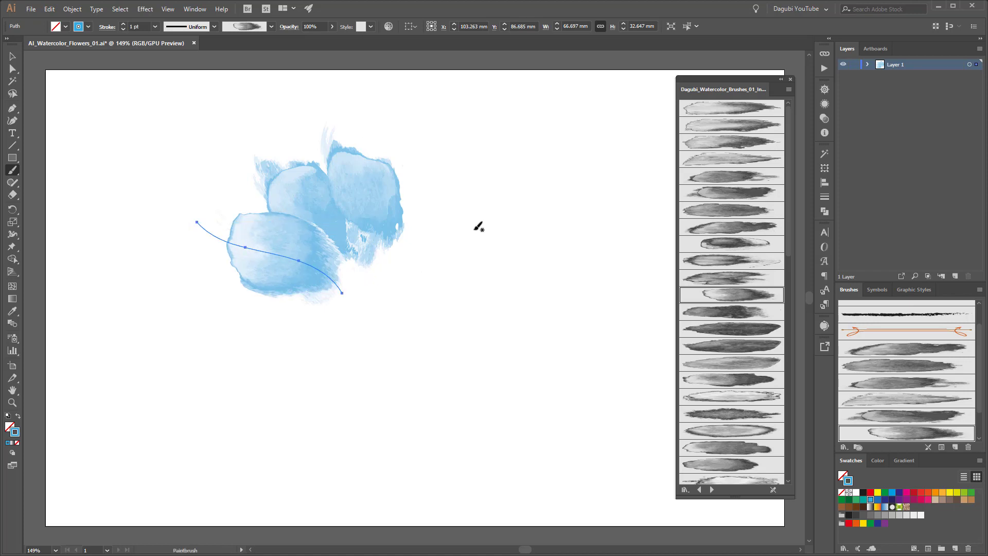
Apply a softer Dagubi_Watercolor_Brushes_01 brush to the petal and add it to the document's brushes.
click(699, 489)
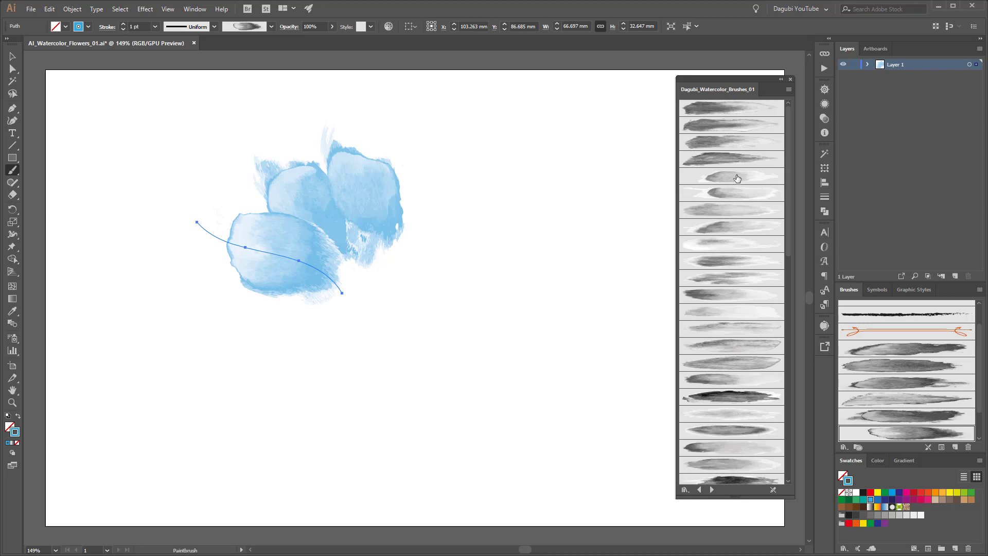
click(733, 261)
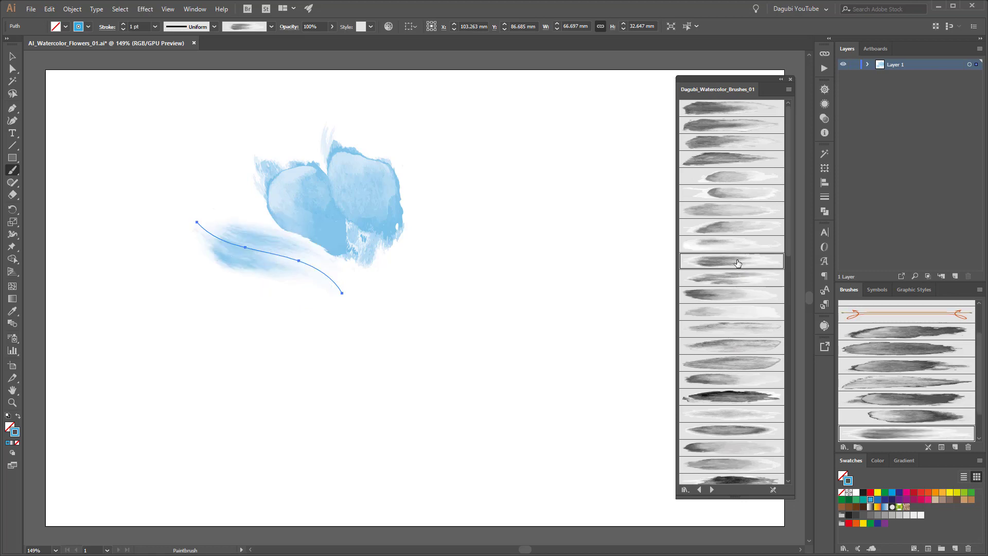
ctrl+click(567, 264)
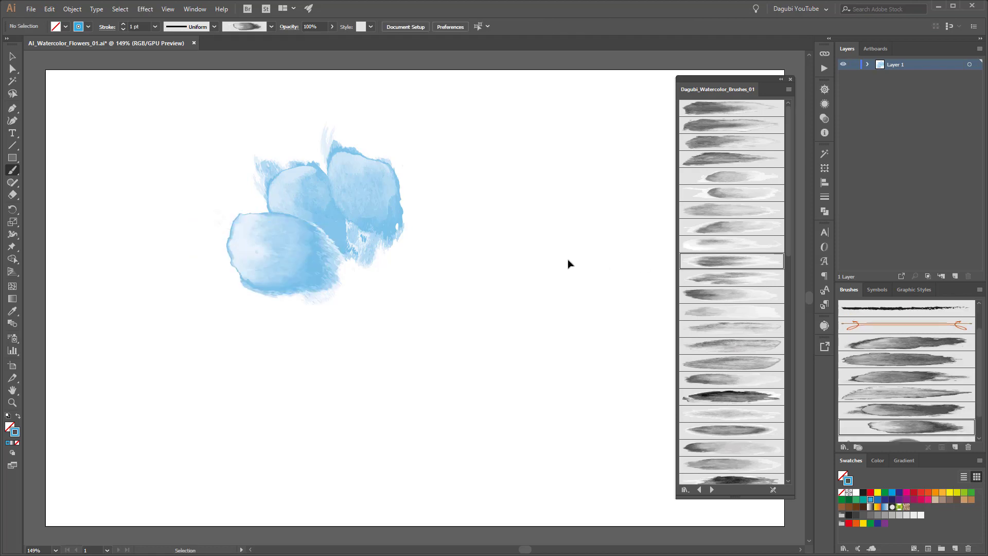
click(758, 261)
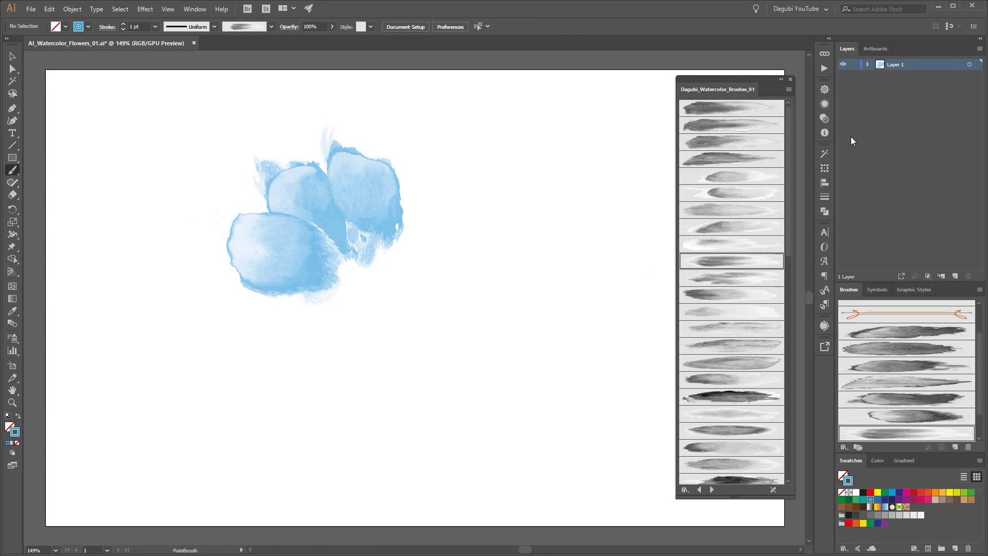
click(826, 119)
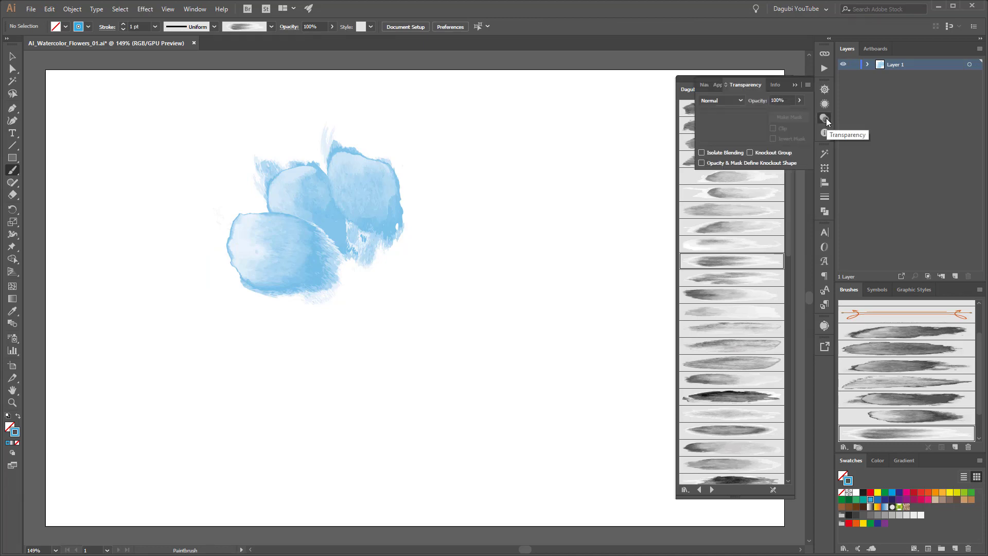
Set the blending mode to Multiply and paint a 2 pt watercolor stroke across the middle petals.
click(721, 100)
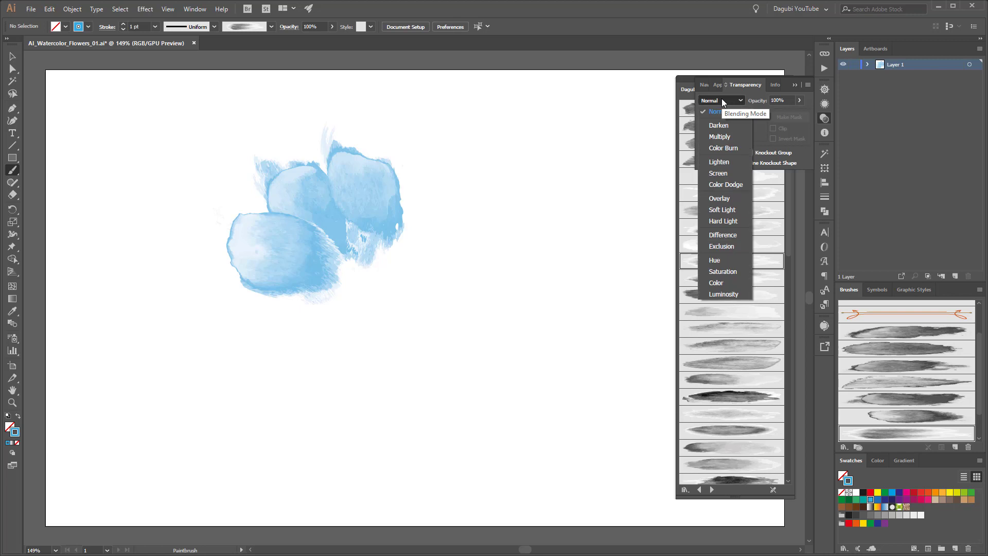
click(719, 137)
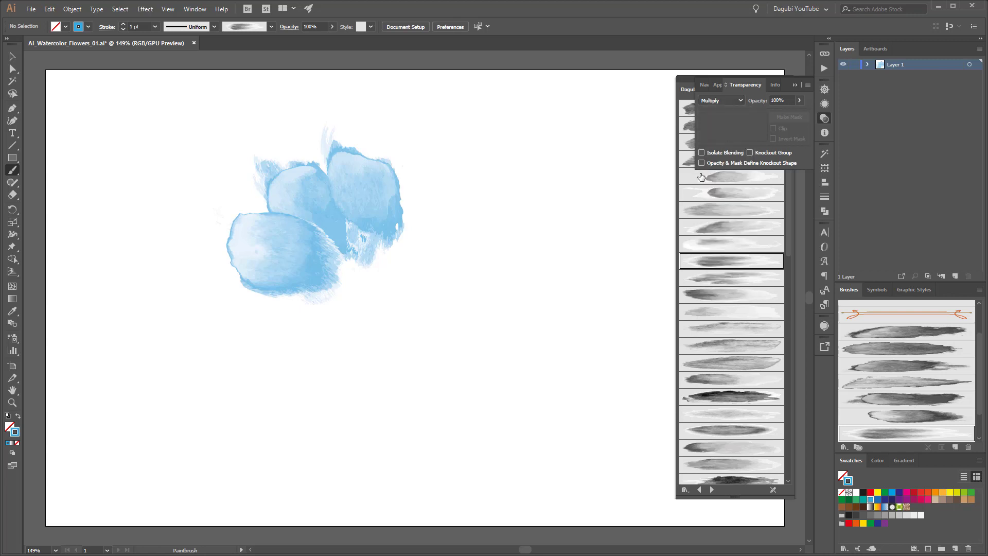
click(729, 262)
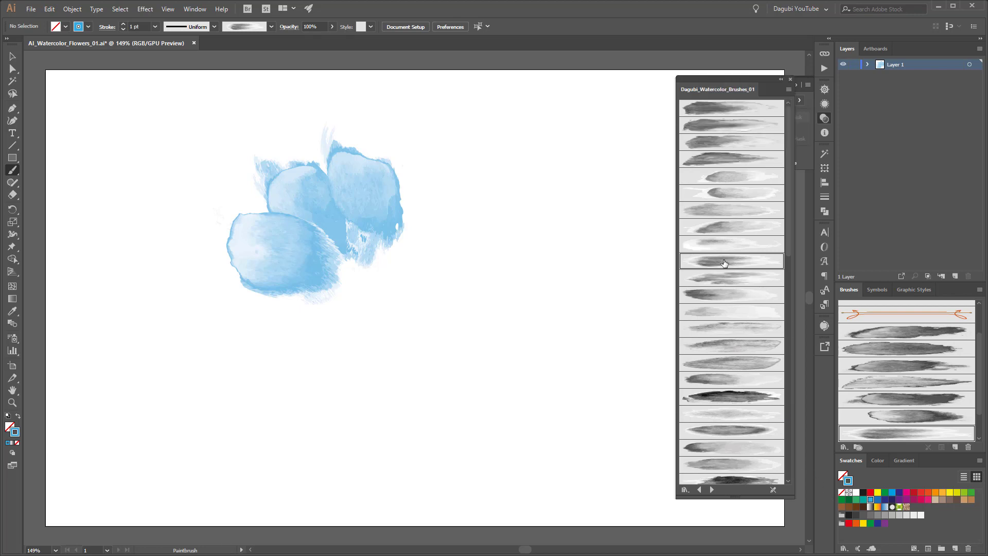
mouse_move(358, 264)
mouse_down()
mouse_move(307, 201)
mouse_move(287, 184)
mouse_up()
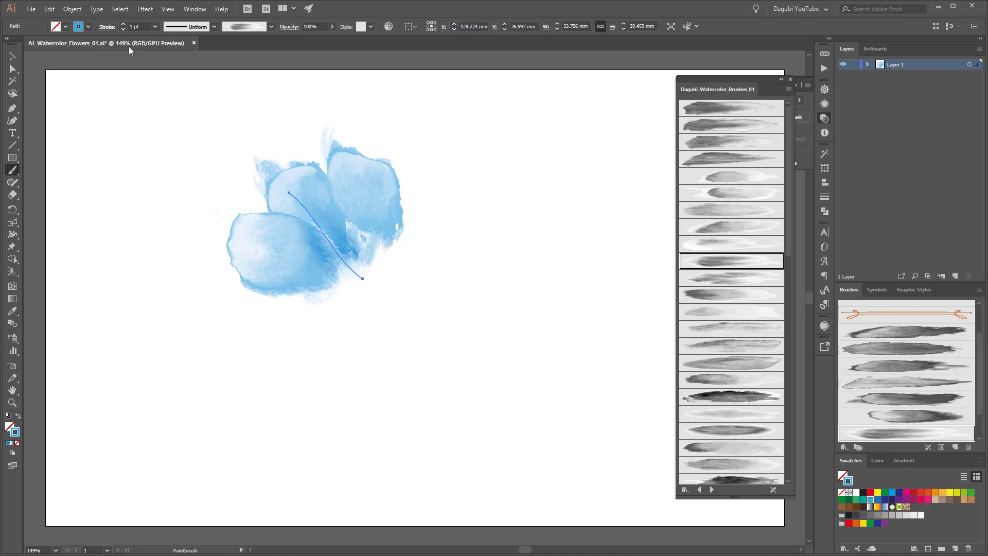
click(124, 24)
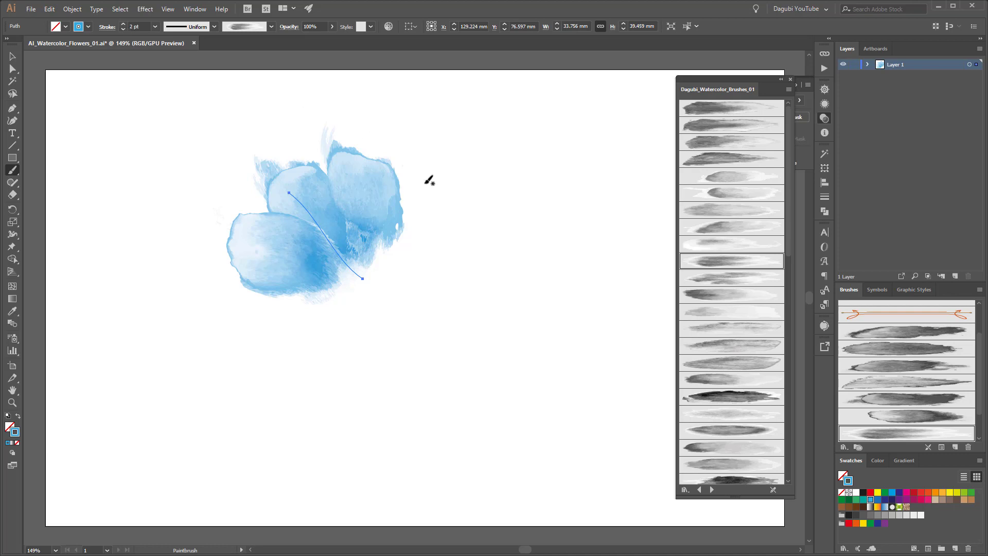
Paint 2 pt blue strokes to darken the right petal, left petal and flower centre.
ctrl+click(479, 202)
drag(365, 251, 354, 148)
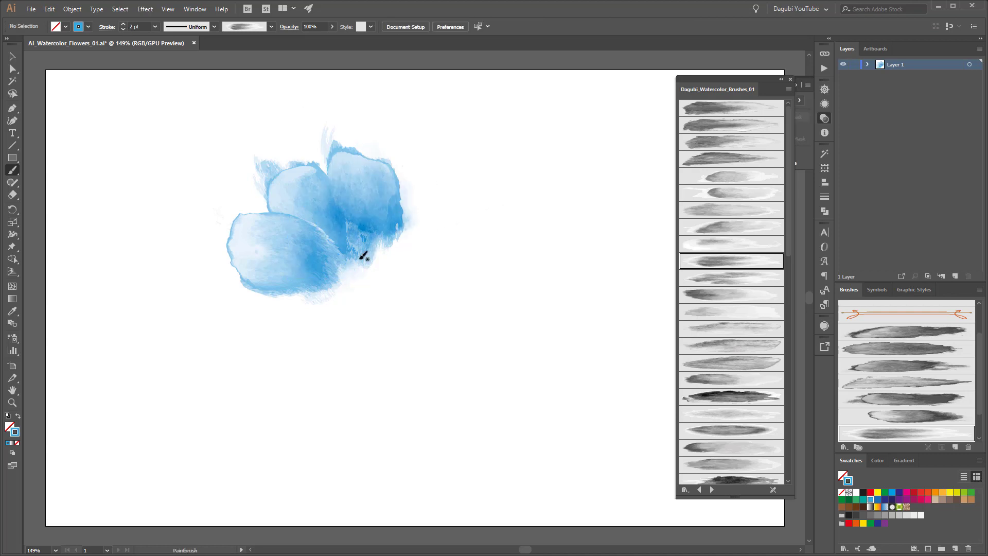
drag(249, 231, 242, 231)
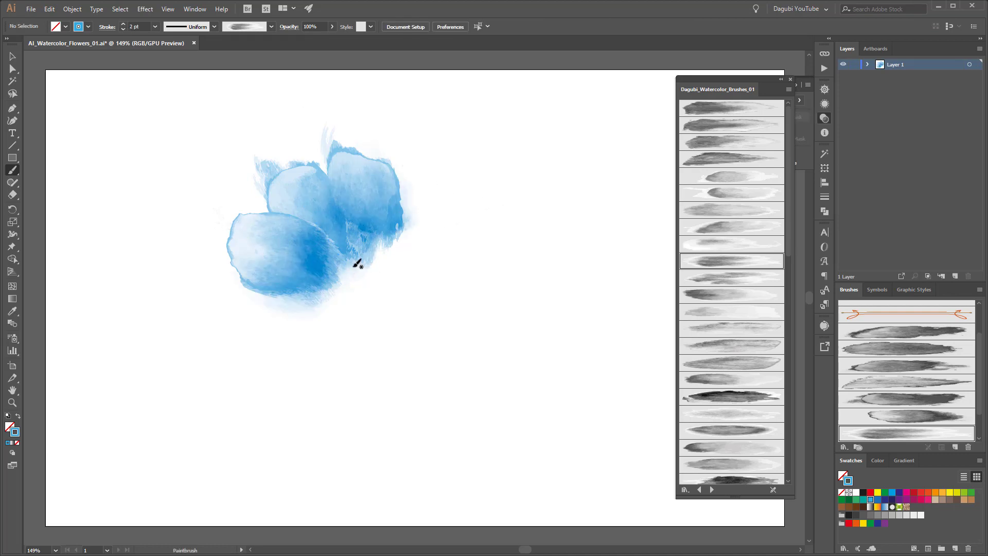
drag(352, 264, 287, 164)
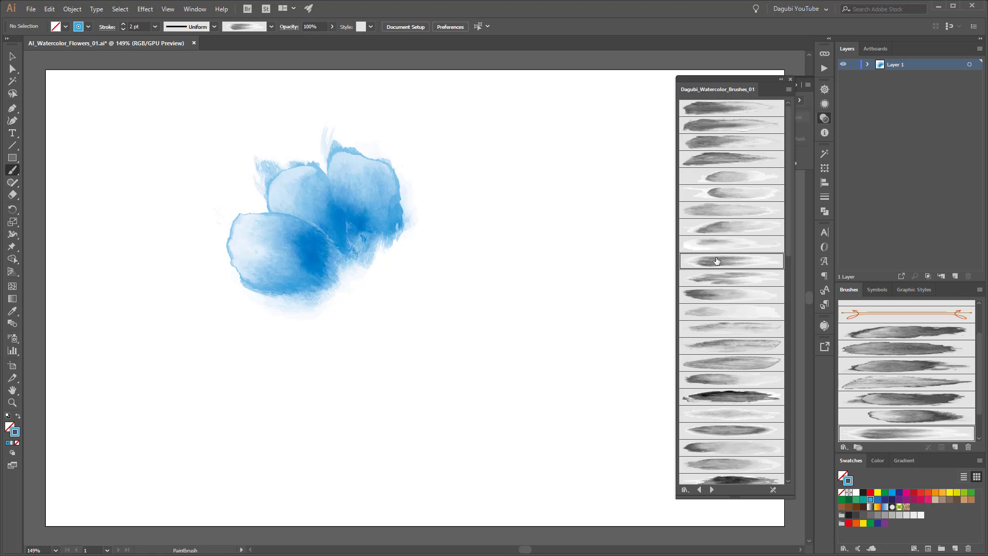
Change the stroke colour to light pink FF96F7 via the RGB sliders.
click(906, 493)
click(877, 461)
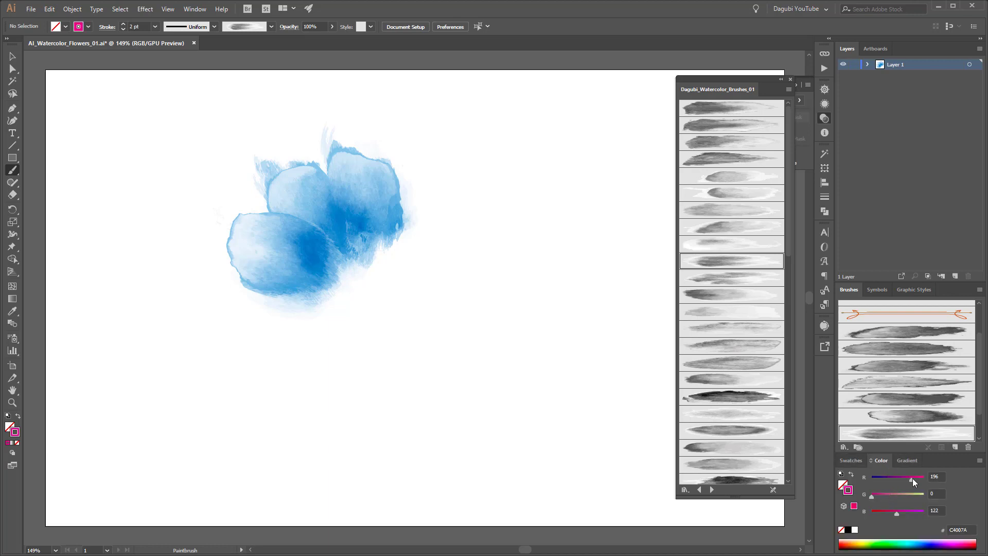
drag(913, 478, 924, 479)
drag(872, 496, 902, 494)
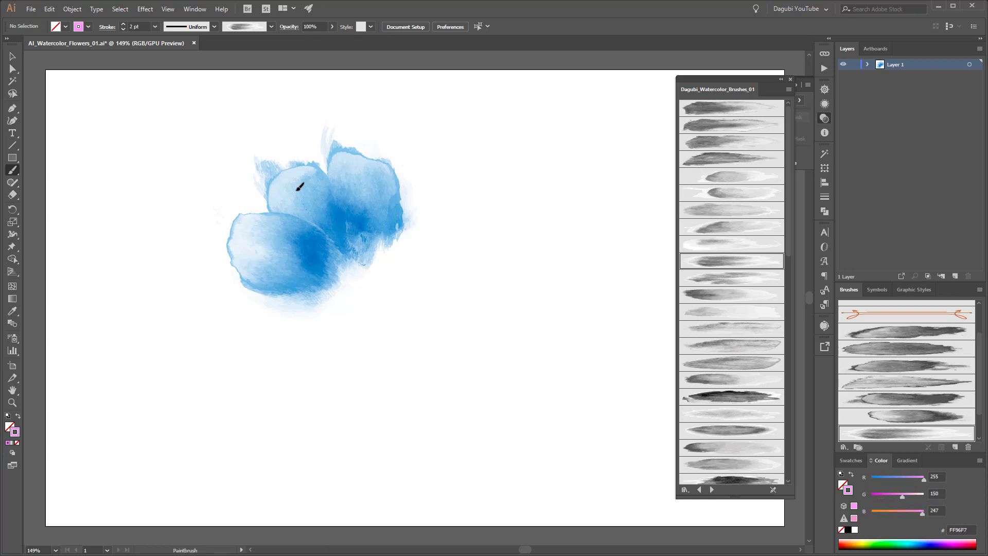
Paint pink strokes through the centre, along the lower-left edge, and across the petals with another brush.
drag(371, 249, 358, 135)
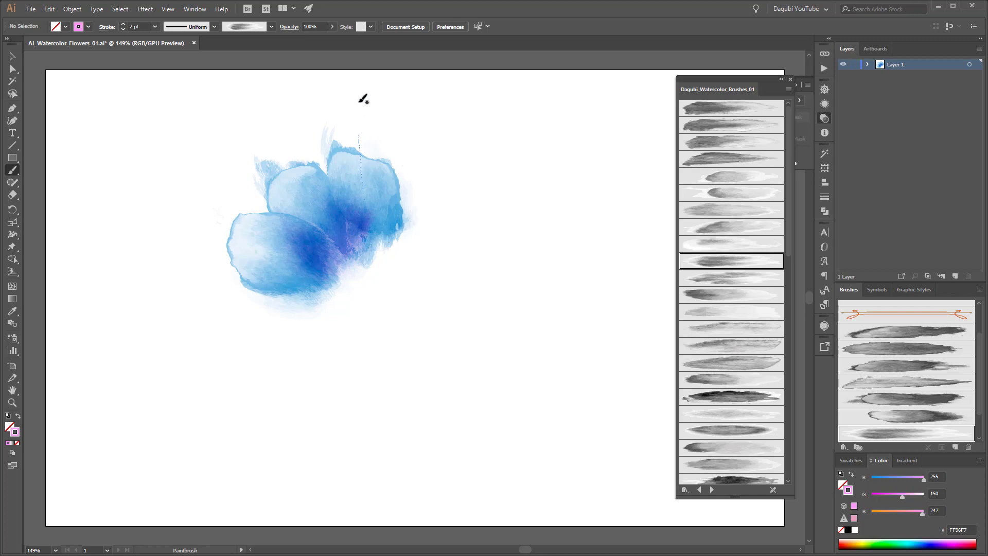
mouse_move(346, 271)
mouse_down()
mouse_move(280, 255)
mouse_move(208, 212)
mouse_up()
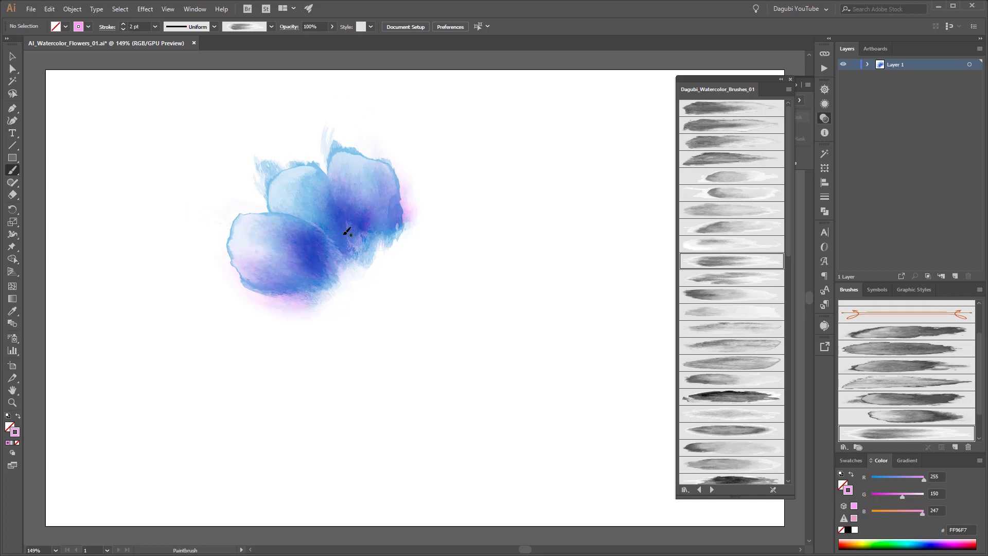
click(719, 279)
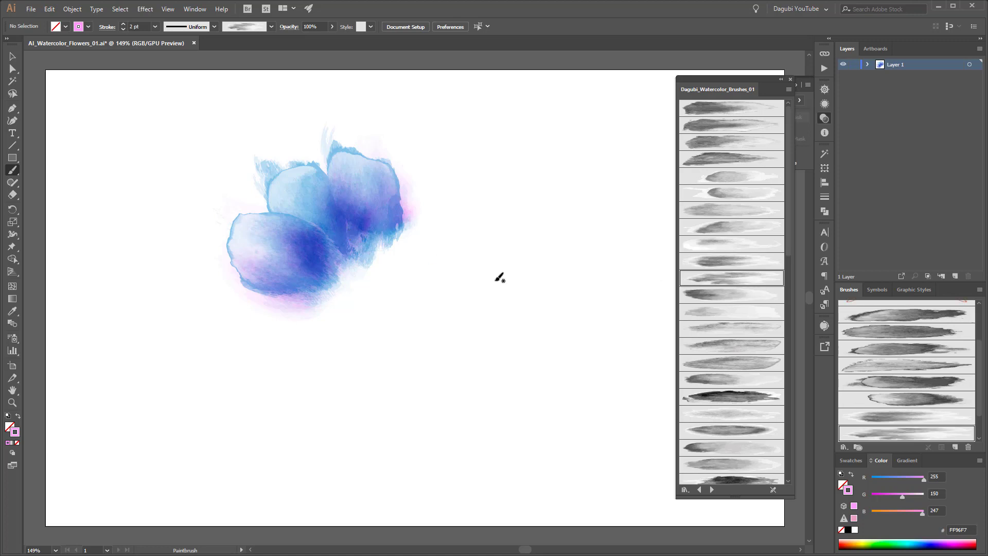
drag(298, 188, 252, 132)
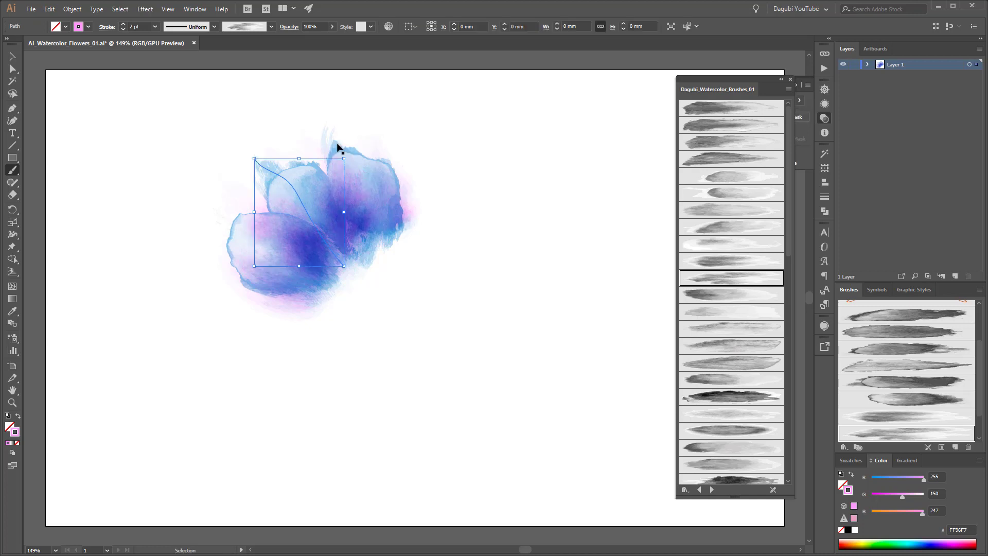
ctrl+click(566, 274)
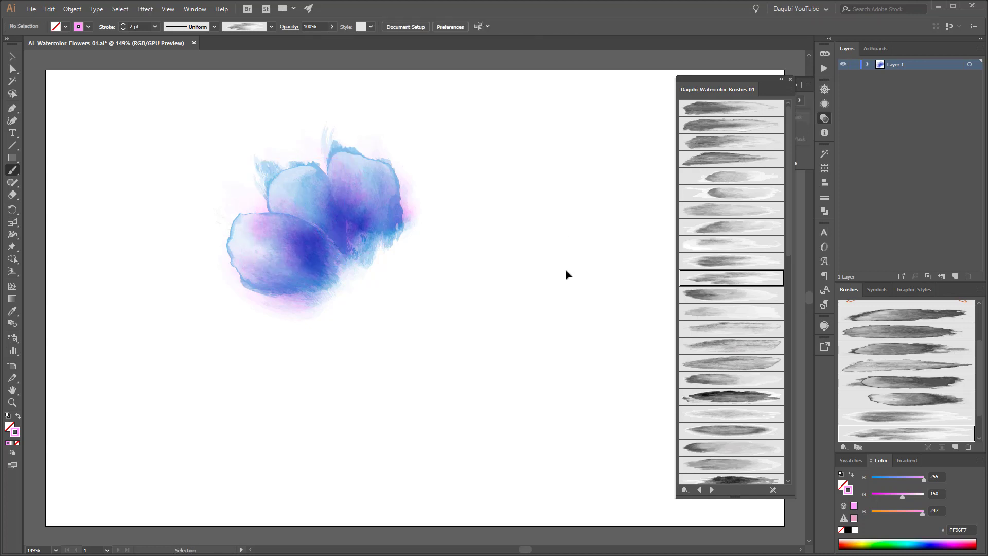
Set the Transparency blending mode back to Normal.
click(824, 118)
click(717, 100)
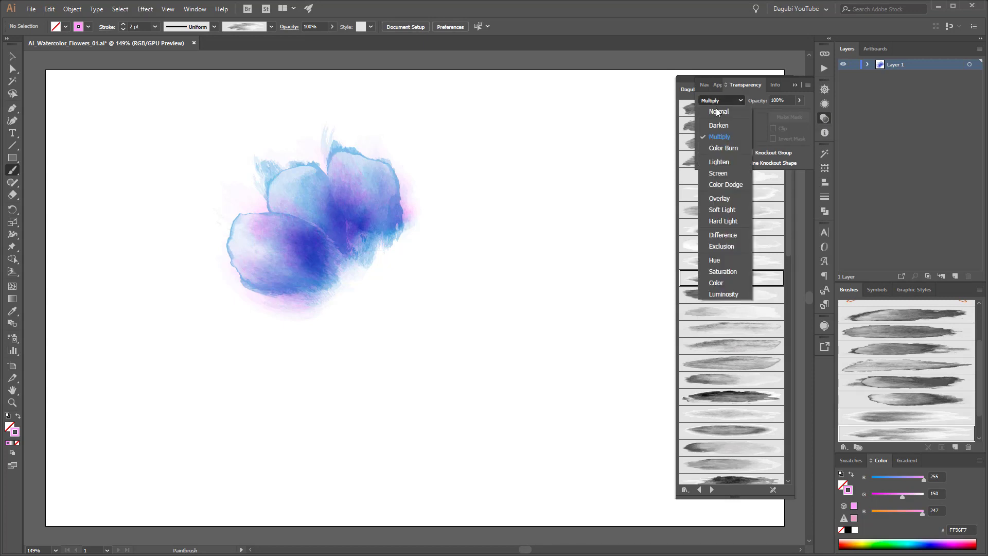
click(718, 111)
click(796, 90)
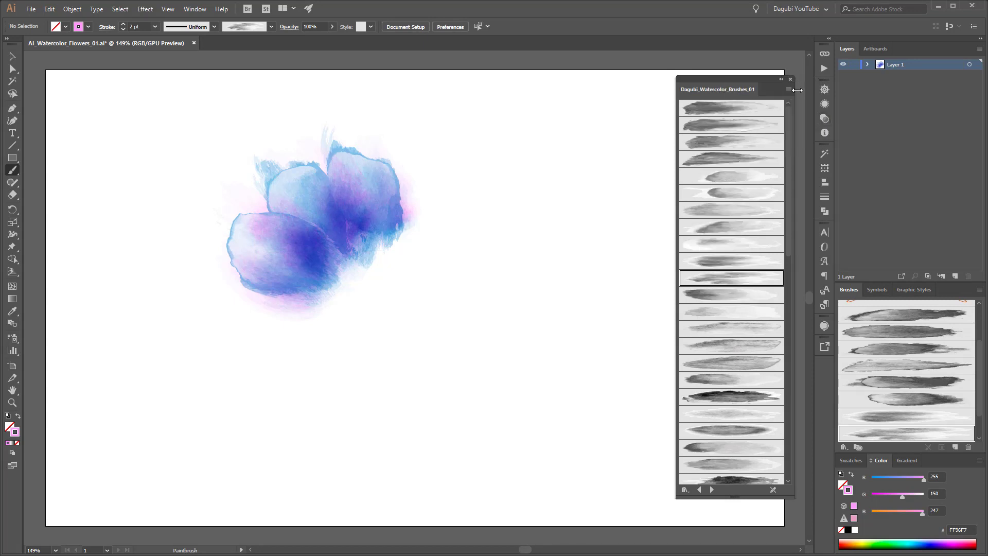
Pick a broad brush from the next library, set the stroke to blue, and paint a petal over the lower flower.
click(711, 489)
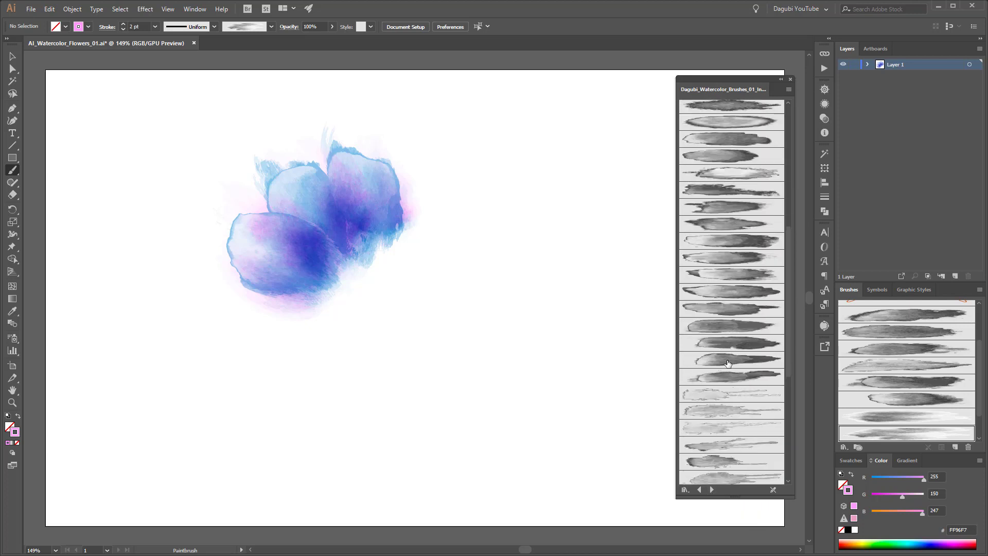
click(733, 291)
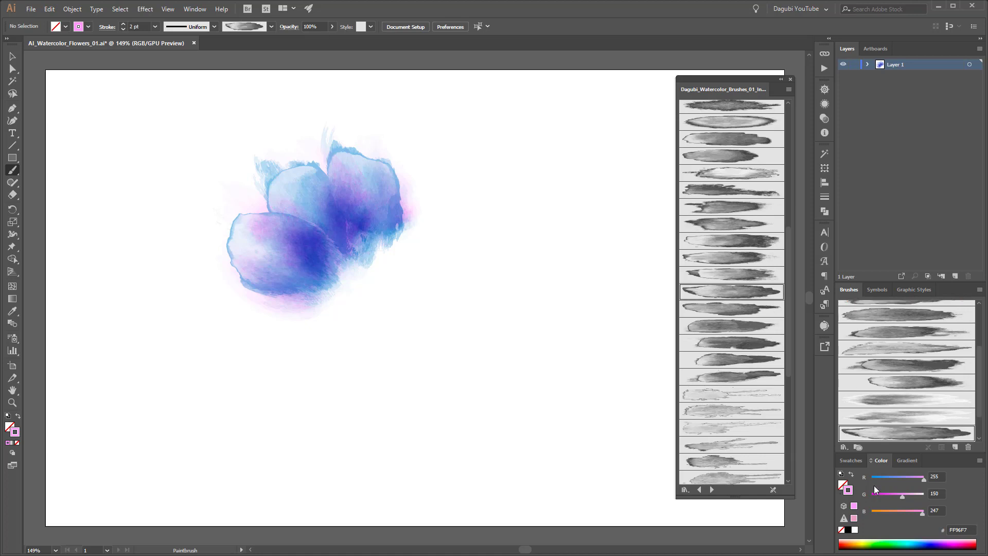
click(856, 461)
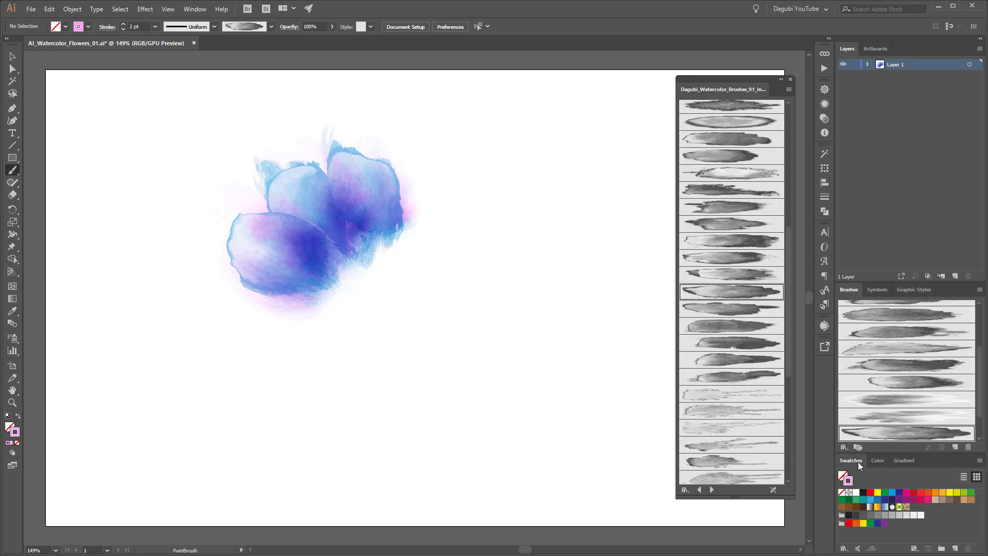
click(870, 499)
mouse_move(258, 242)
mouse_down()
mouse_move(353, 274)
mouse_move(385, 297)
mouse_up()
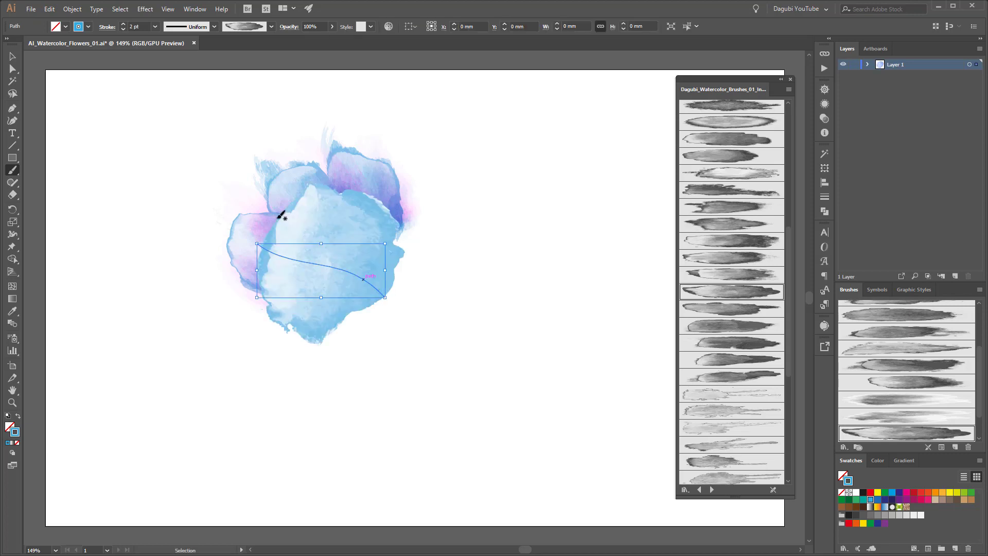
Set the stroke weight to 1 pt and replace the light-blue stroke with a new lower-left petal.
click(123, 29)
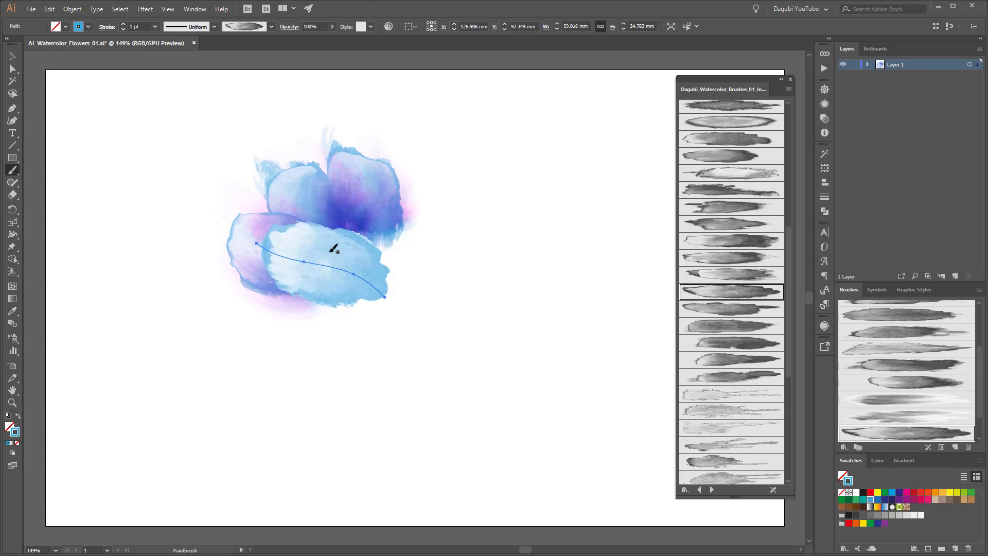
key(Delete)
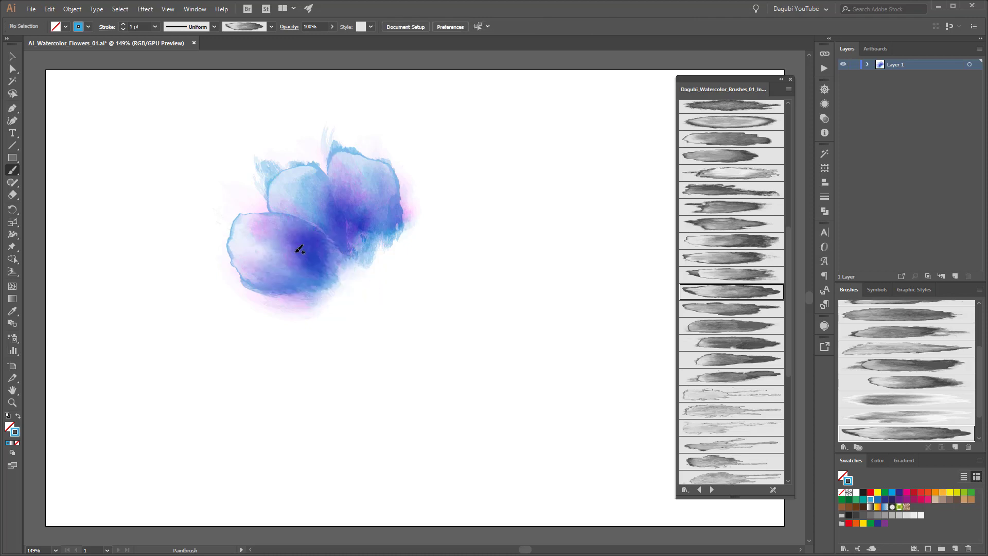
mouse_move(356, 273)
mouse_down()
mouse_move(360, 283)
mouse_move(338, 276)
mouse_up()
ctrl+click(325, 282)
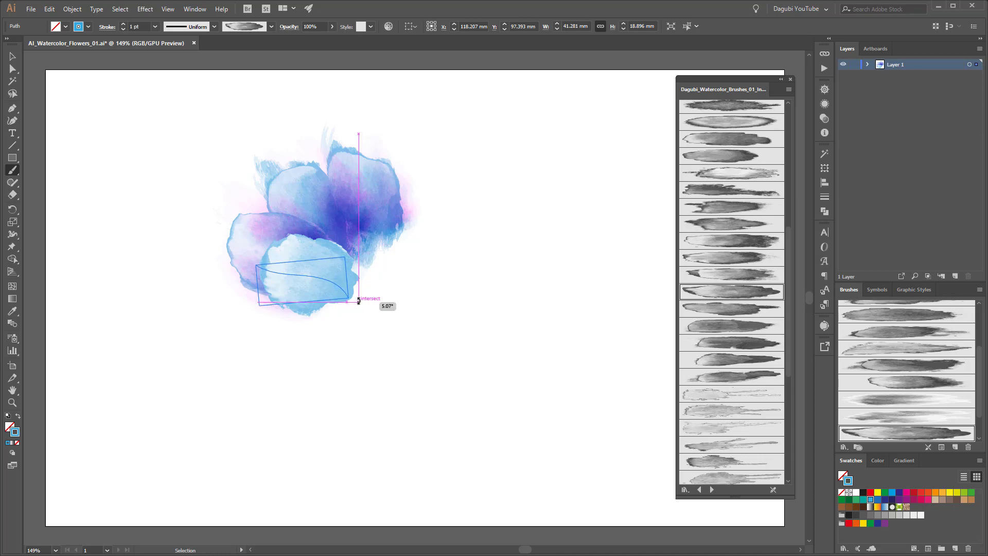
ctrl+click(534, 272)
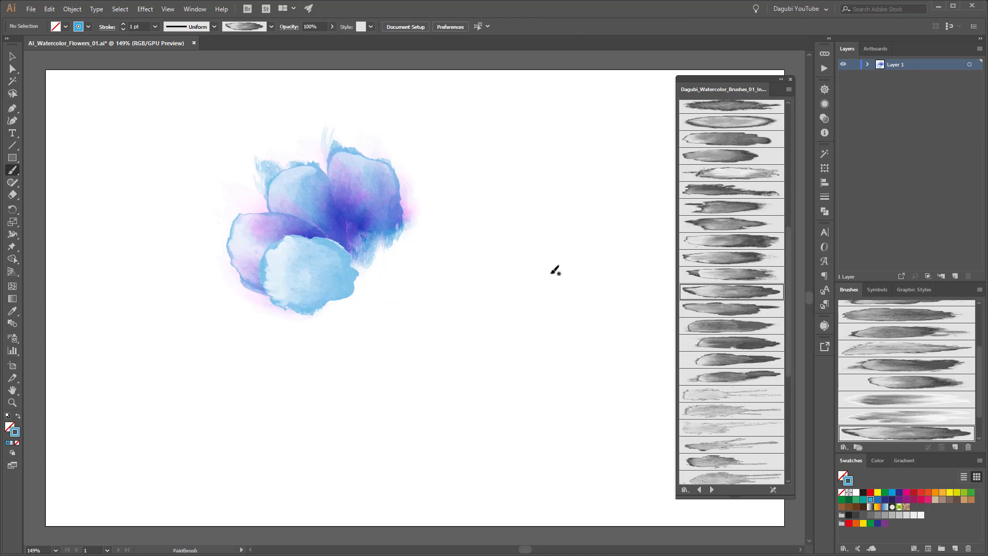
Paint a pale blue petal over the flower's right side with a different watercolor brush.
click(724, 258)
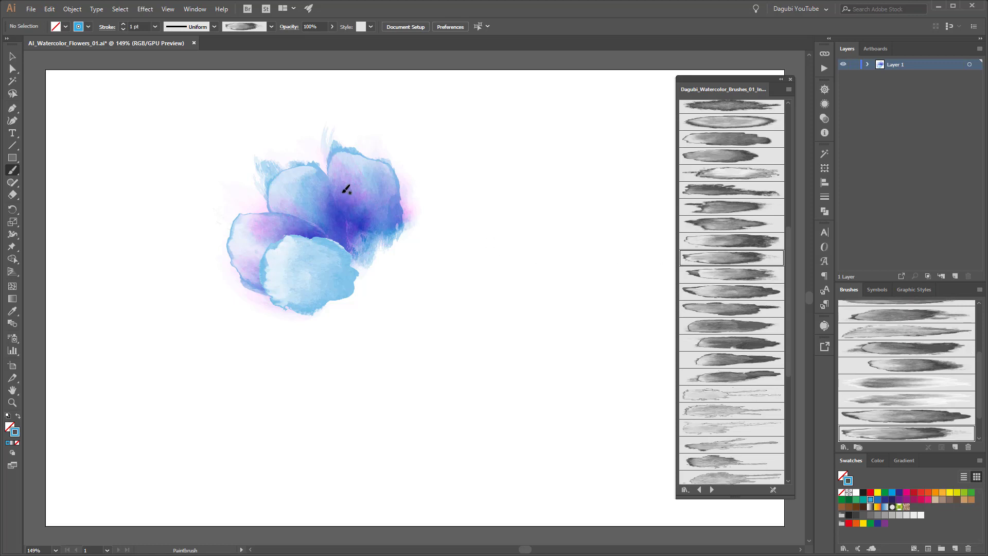
drag(390, 311, 350, 190)
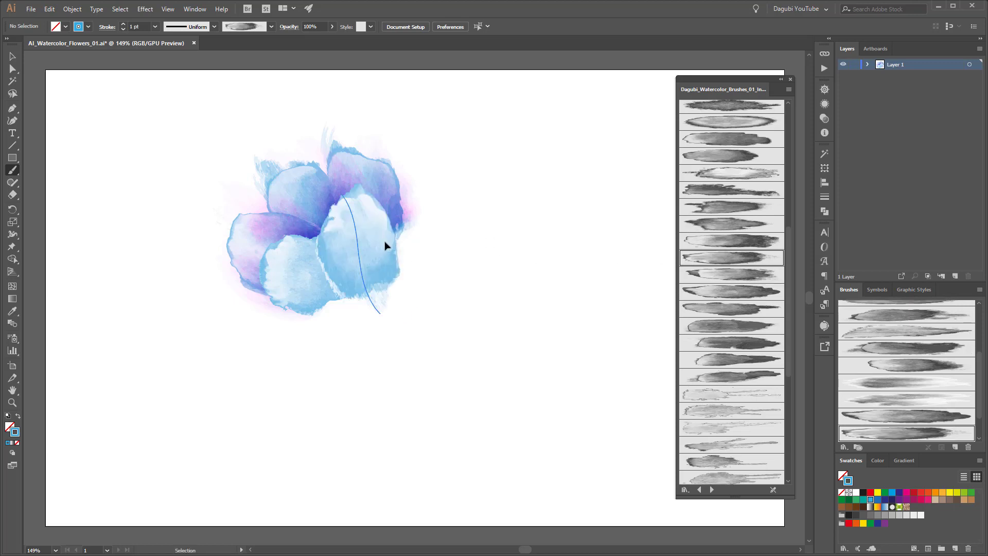
ctrl+click(517, 267)
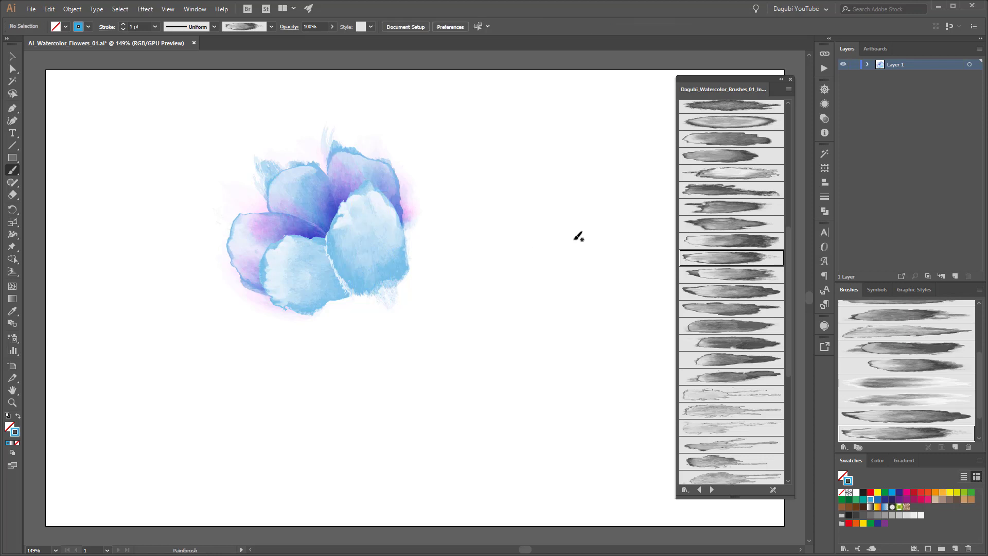
Switch blending to Multiply and paint two darker blue watercolor strokes down the right petal.
click(823, 118)
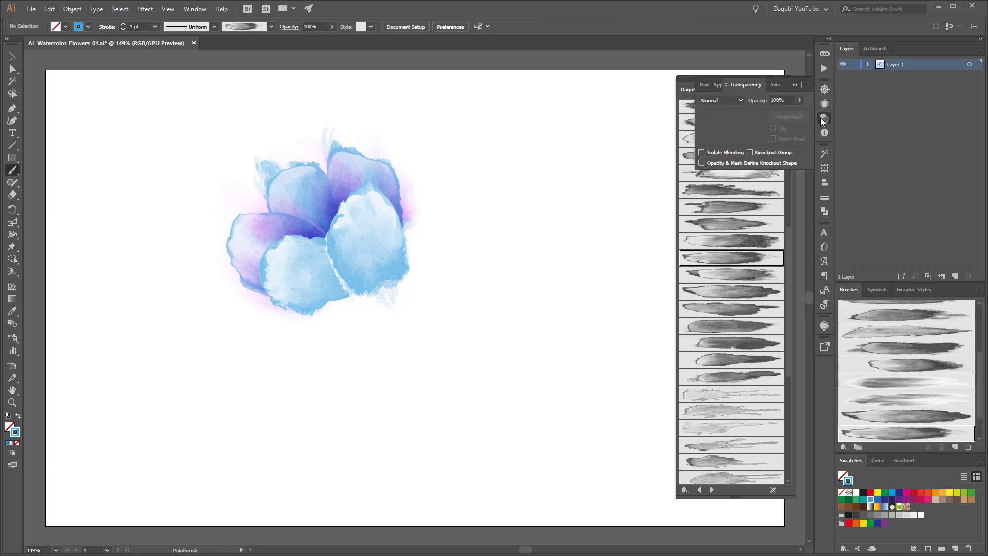
click(720, 100)
click(727, 137)
click(895, 383)
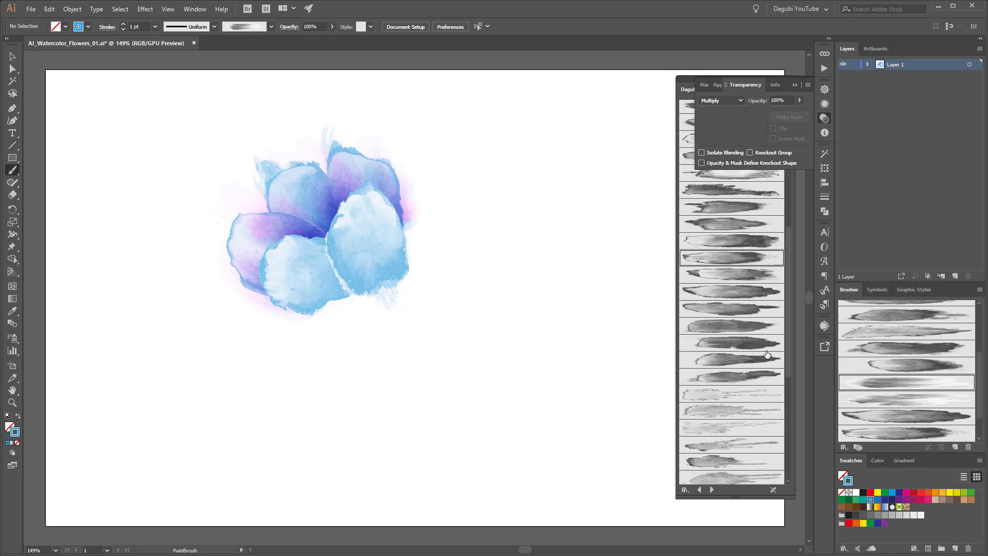
drag(386, 283, 363, 216)
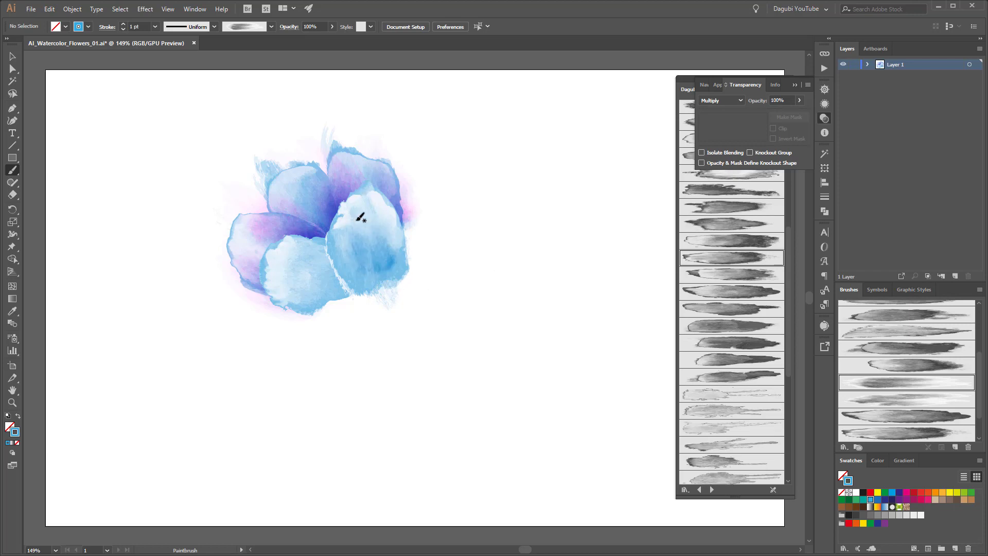
drag(382, 287, 361, 194)
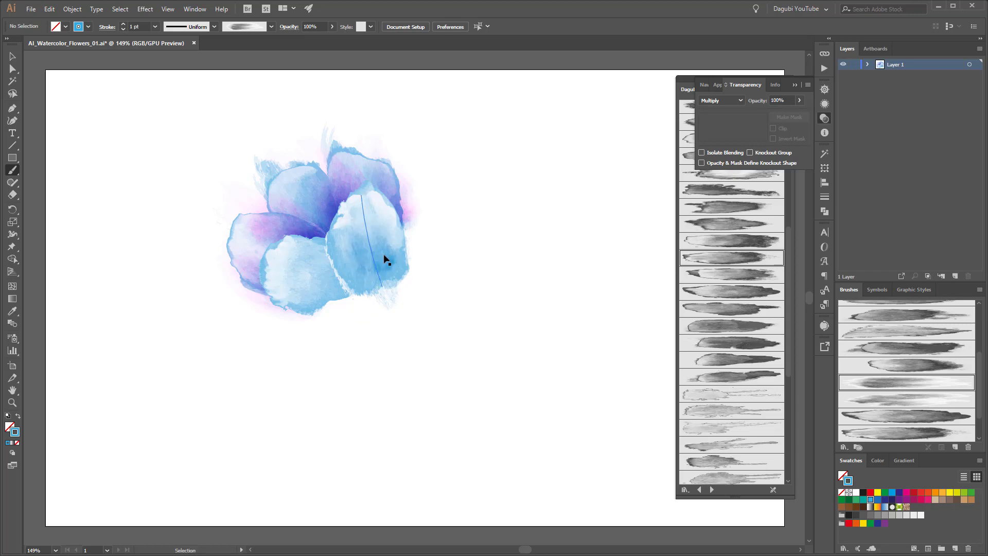
Thicken the new stroke to 2 pt and nudge the strokes lower into place.
click(123, 25)
mouse_move(400, 256)
mouse_down()
mouse_move(398, 276)
mouse_move(368, 296)
mouse_move(288, 269)
mouse_move(268, 246)
mouse_up()
click(527, 268)
key(b)
drag(357, 261, 356, 268)
ctrl+click(465, 344)
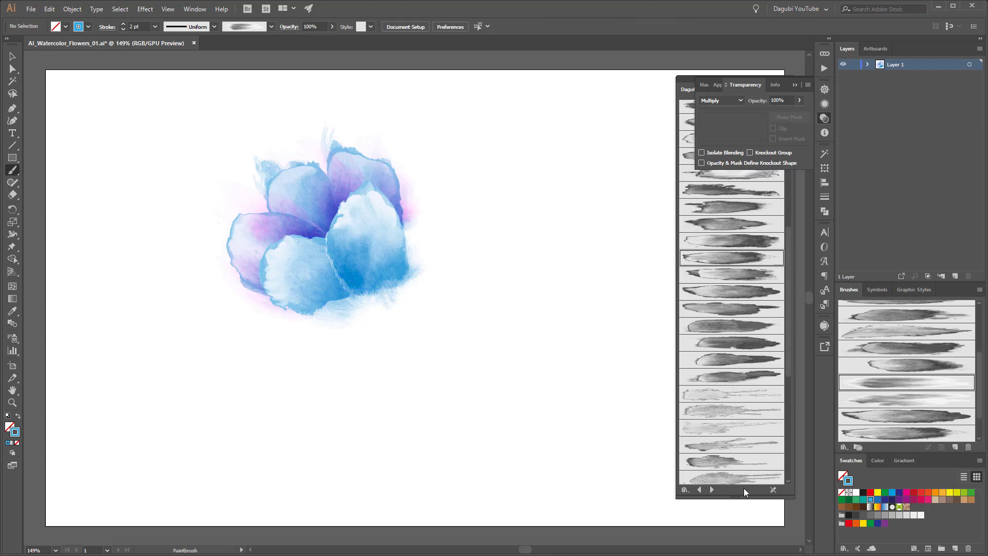
Paint an extra right petal with a new library brush, then move and rotate it into place.
click(699, 490)
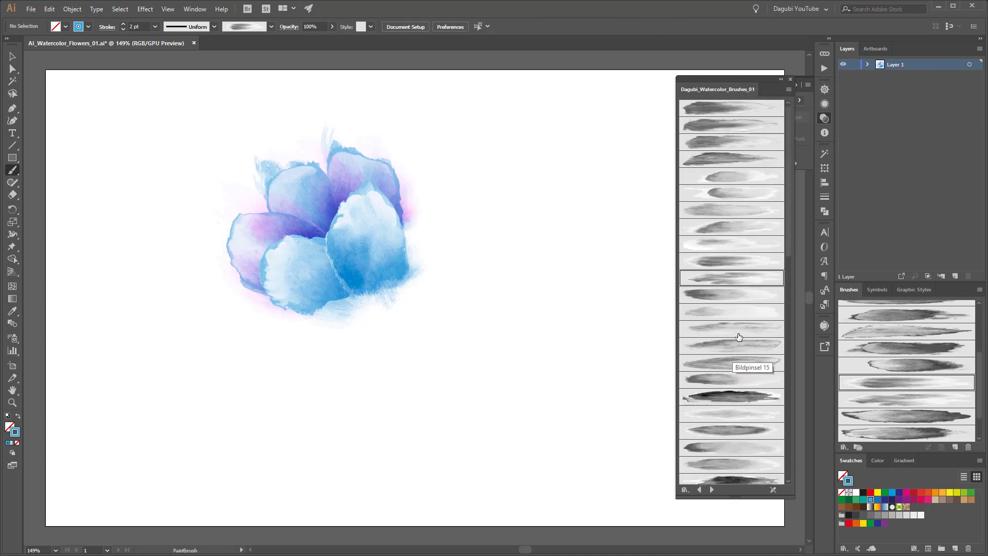
click(736, 177)
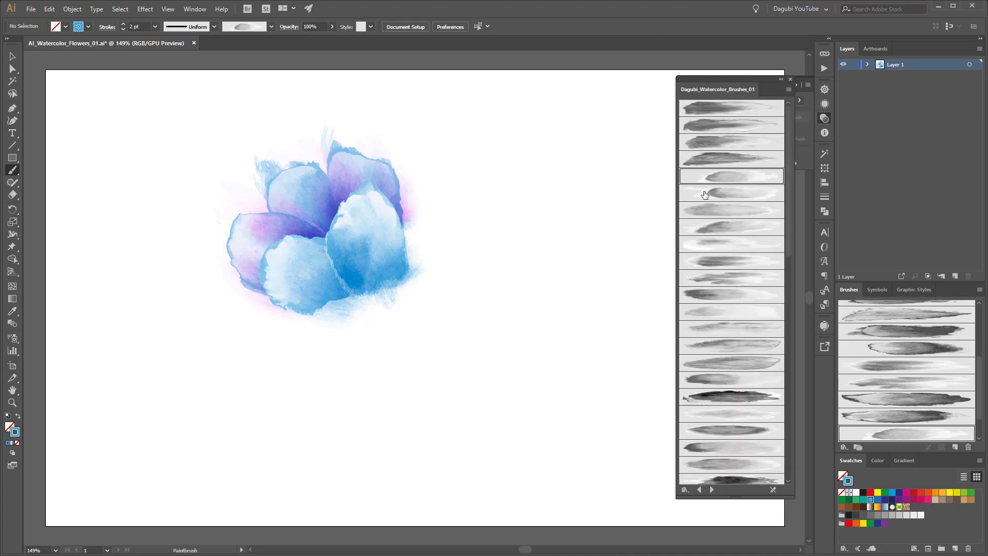
drag(392, 287, 384, 185)
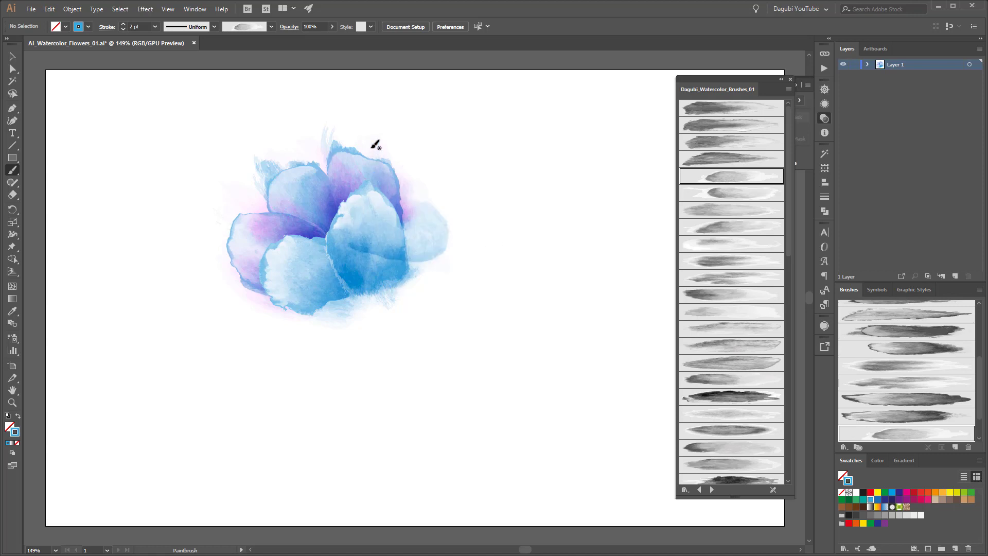
drag(437, 249, 404, 278)
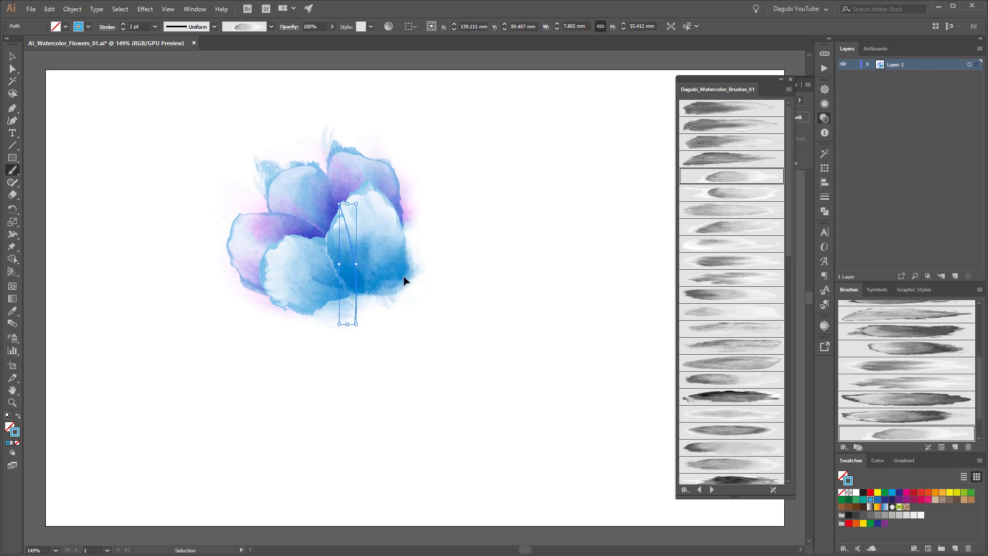
drag(360, 328, 387, 308)
drag(388, 249, 387, 256)
ctrl+click(549, 259)
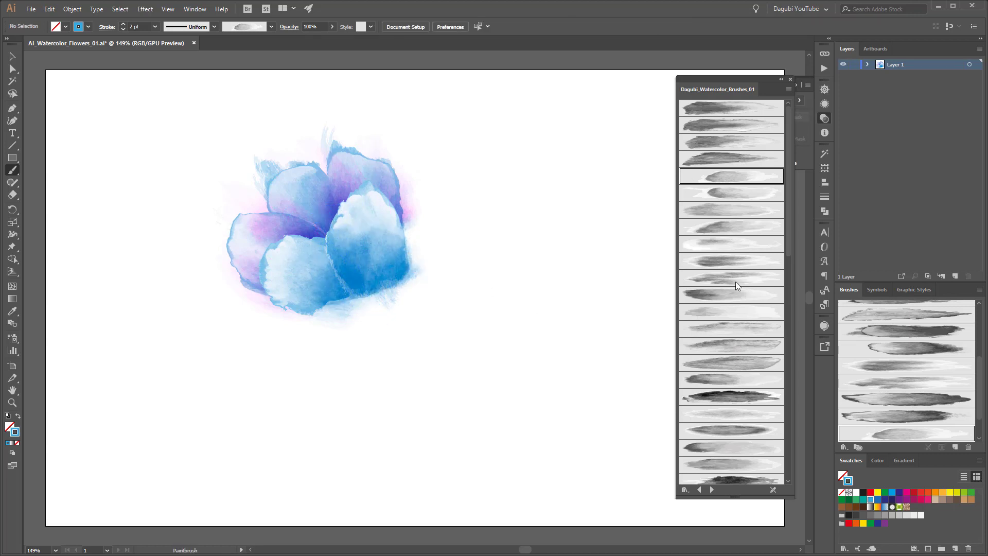
With another brush, add a blue stroke on the flower and a wash along its right edge.
click(734, 266)
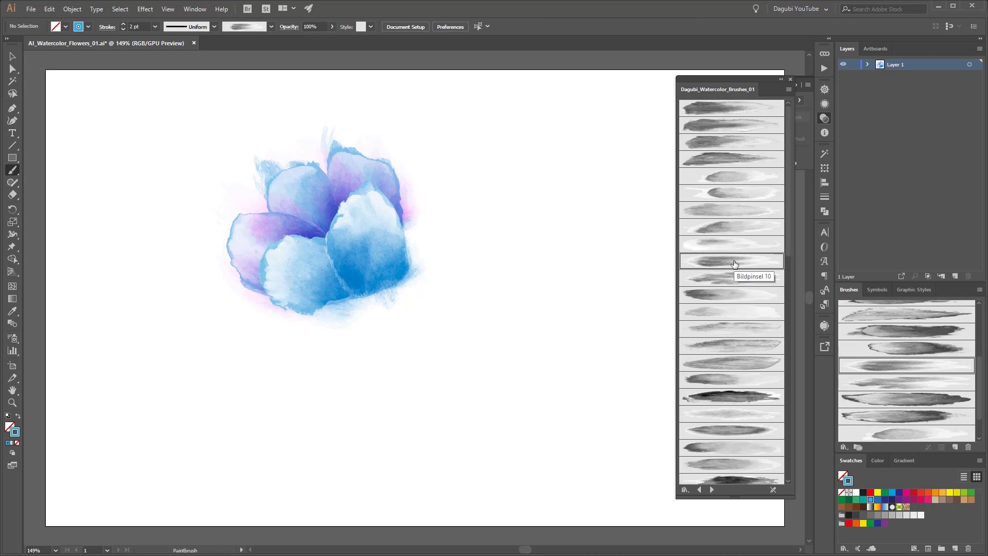
drag(260, 236, 221, 238)
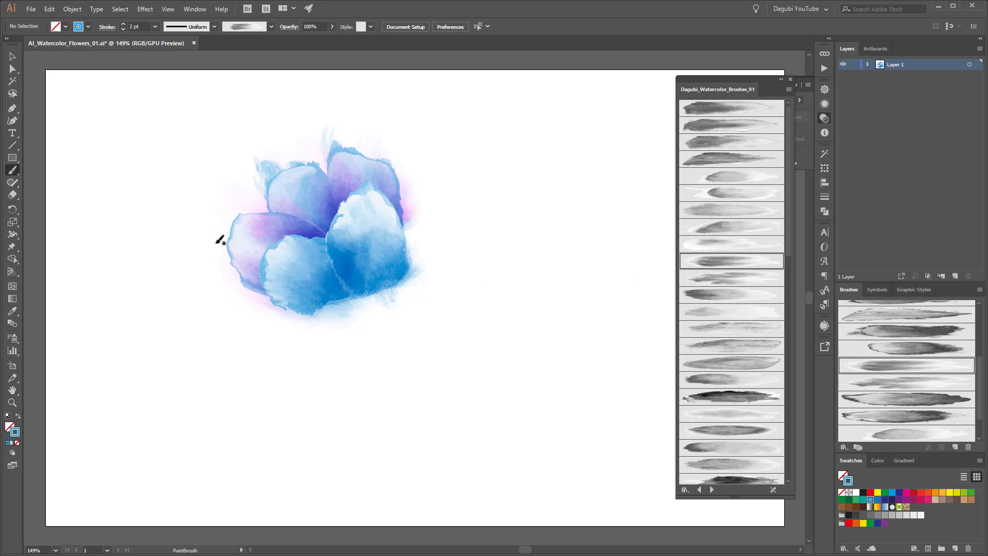
ctrl+click(343, 277)
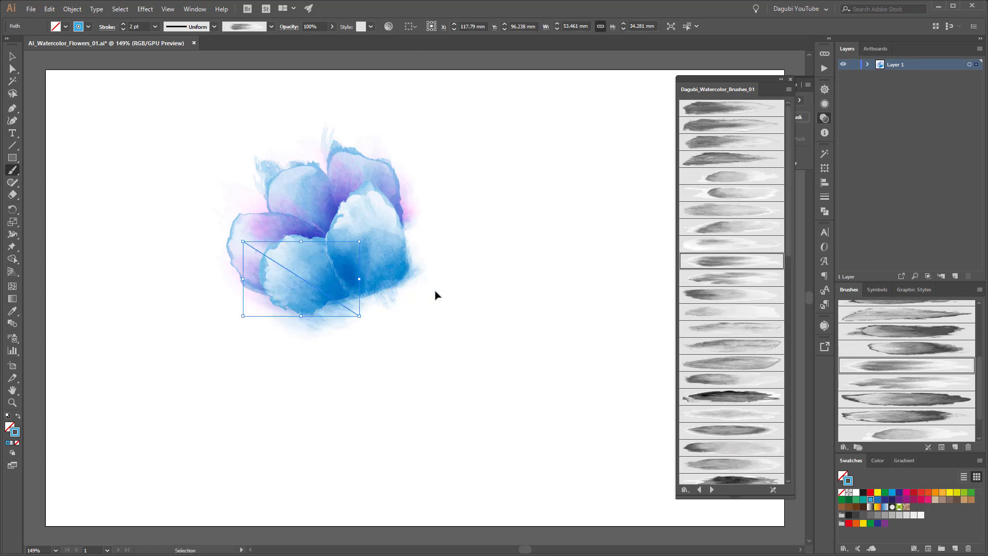
ctrl+click(546, 263)
mouse_move(390, 281)
mouse_down()
mouse_move(368, 171)
mouse_move(341, 110)
mouse_up()
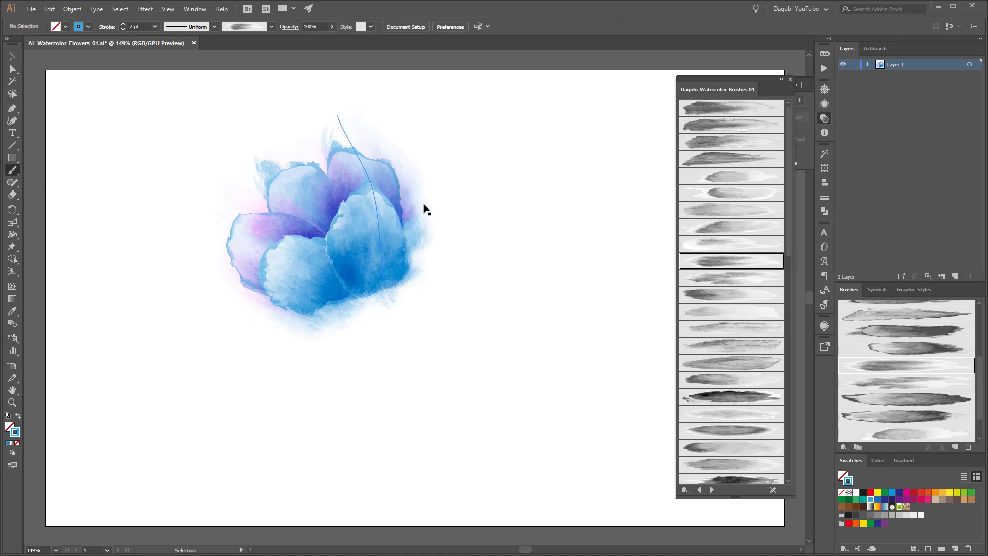
drag(425, 207, 419, 225)
ctrl+click(571, 236)
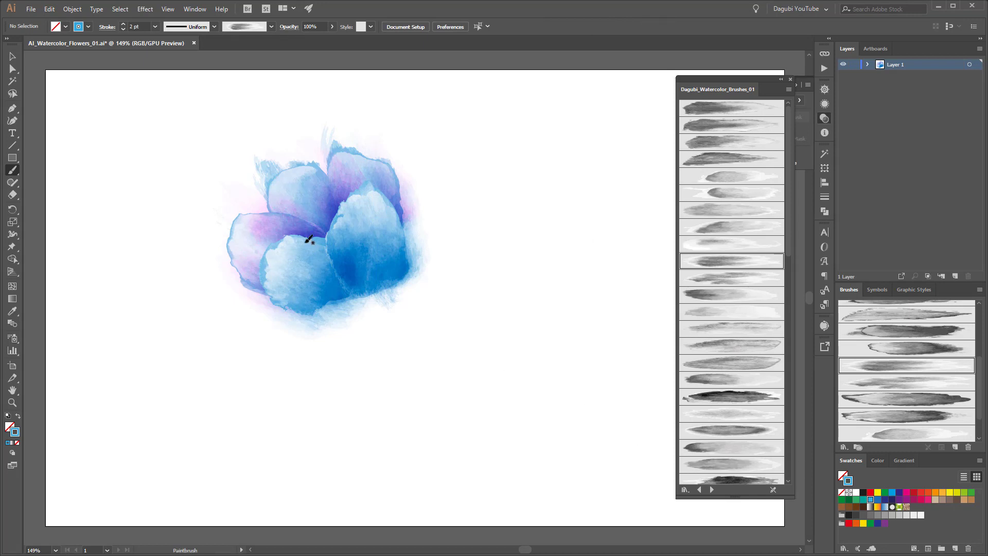
Paint a thin stroke along the left petal edge and inspect the petal strokes' brush settings.
drag(254, 158, 317, 226)
ctrl+click(263, 222)
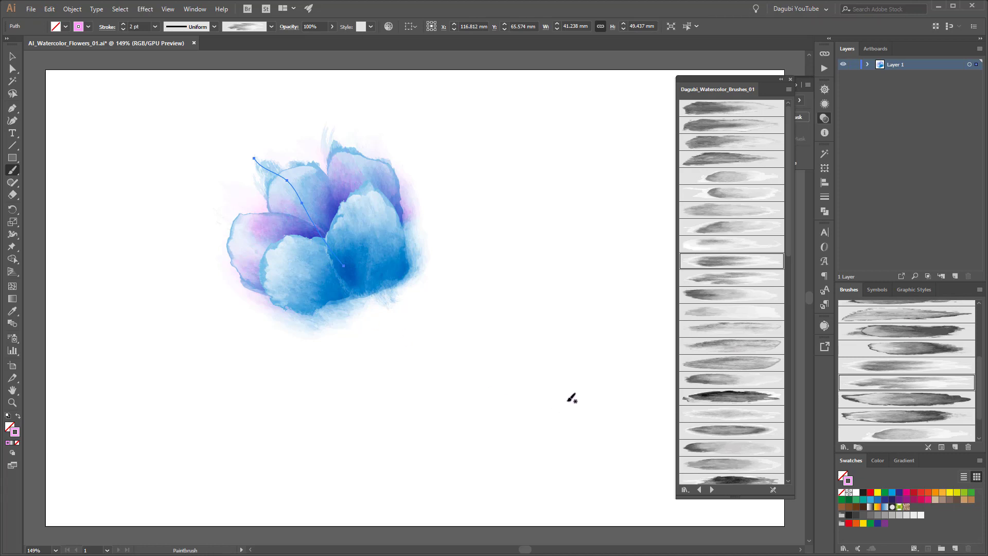
ctrl+click(326, 423)
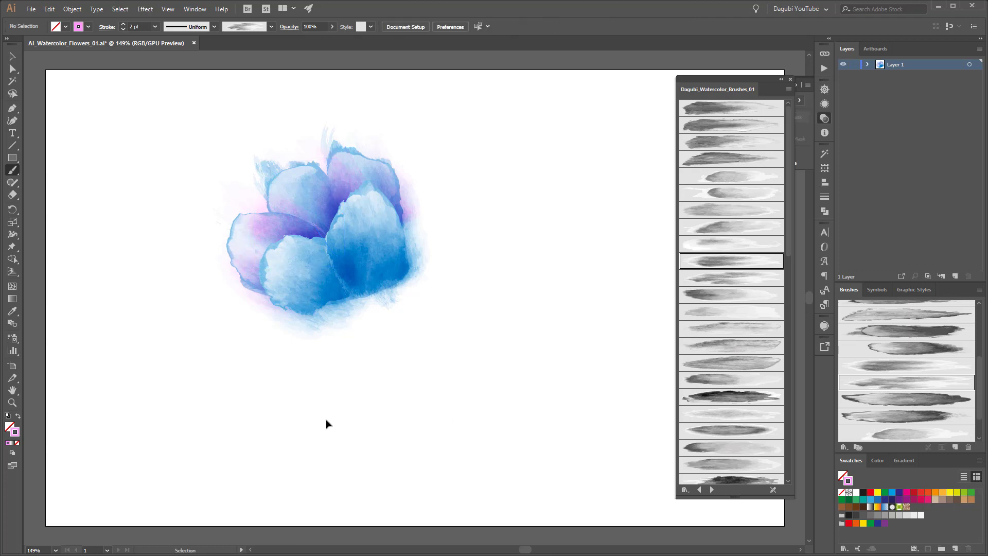
ctrl+click(253, 210)
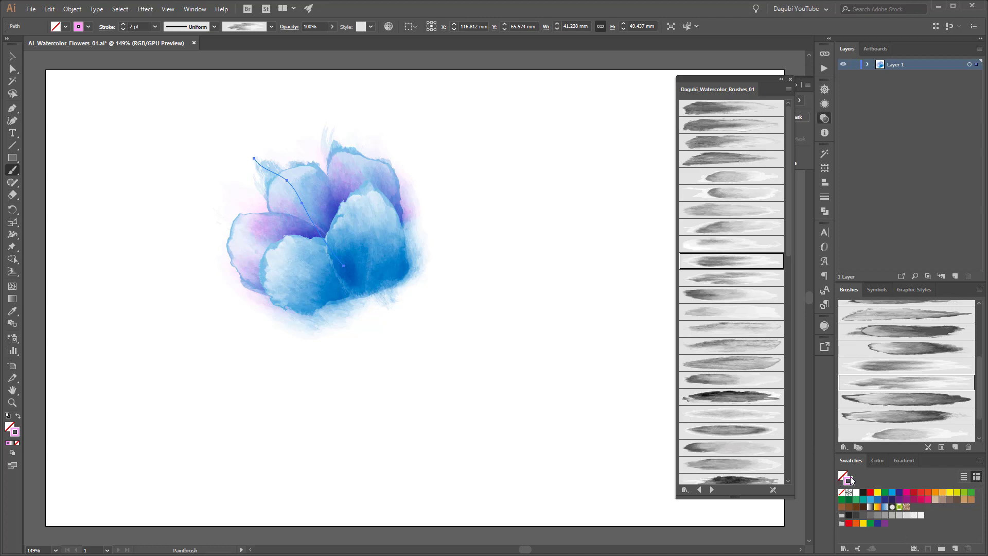
ctrl+click(408, 264)
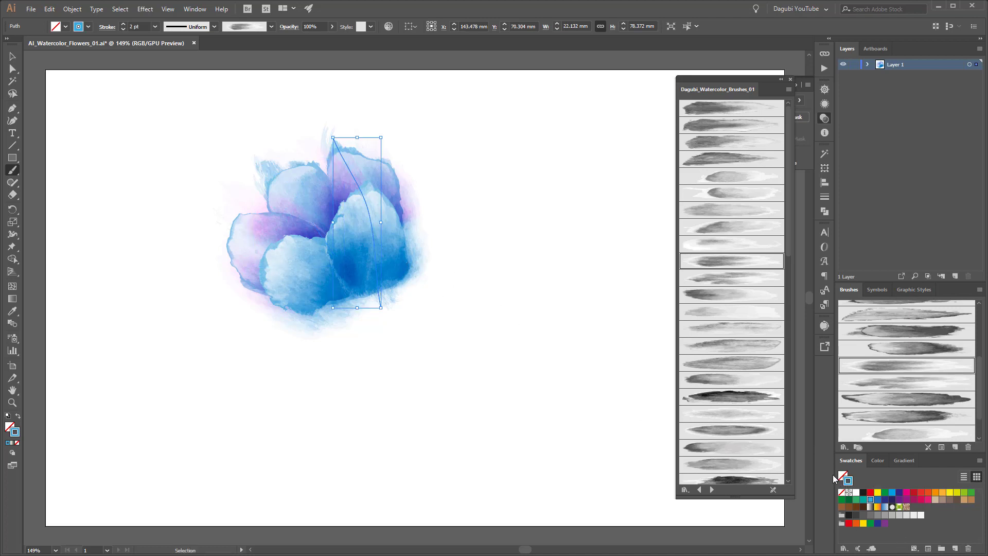
ctrl+click(314, 270)
ctrl+click(266, 212)
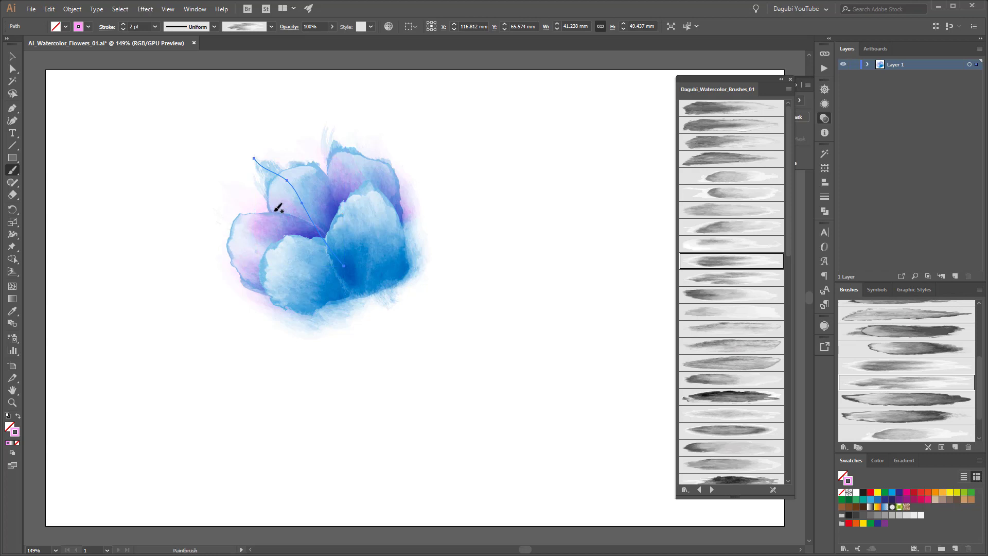
ctrl+click(622, 115)
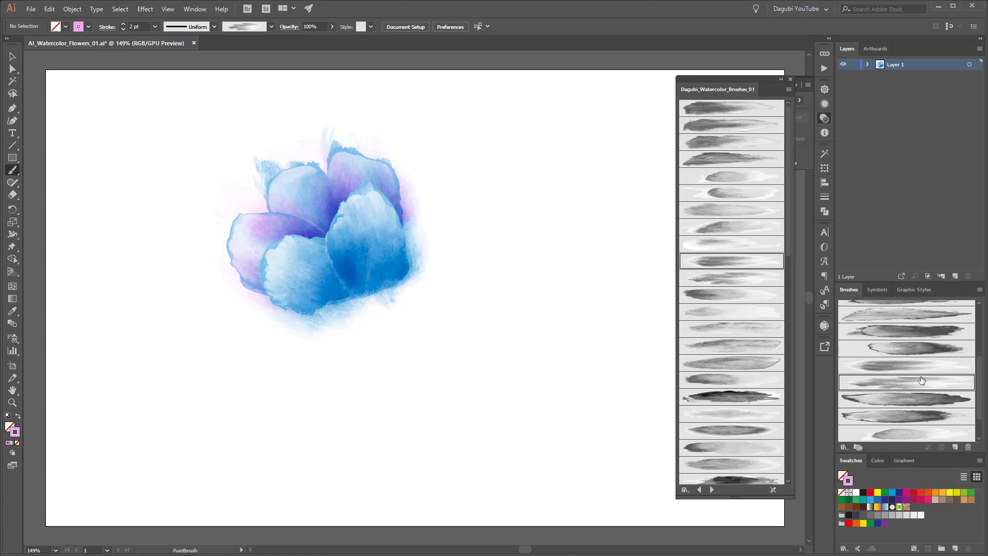
Add a centre petal stroke and a purple wash on the lower-left petal, then select all strokes.
drag(356, 187, 367, 318)
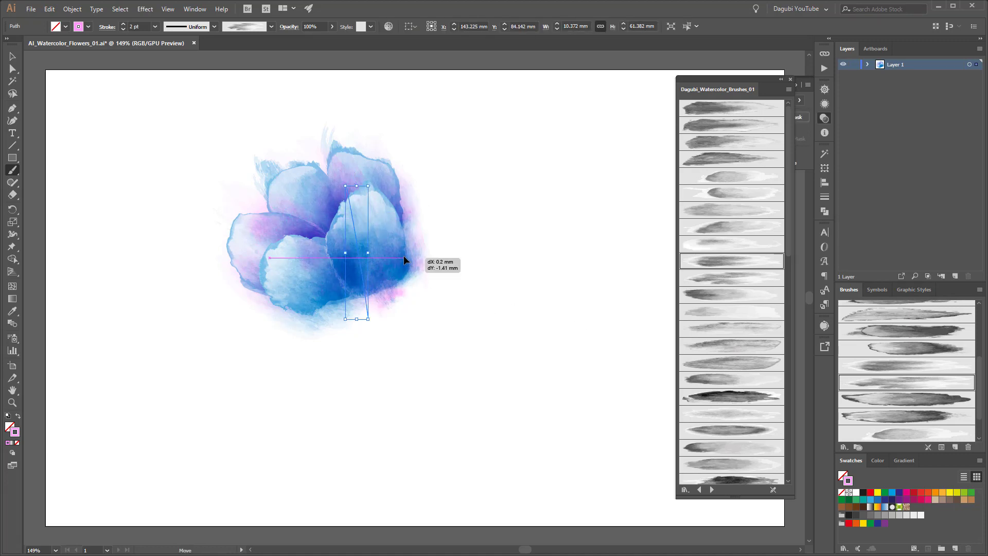
ctrl+click(581, 256)
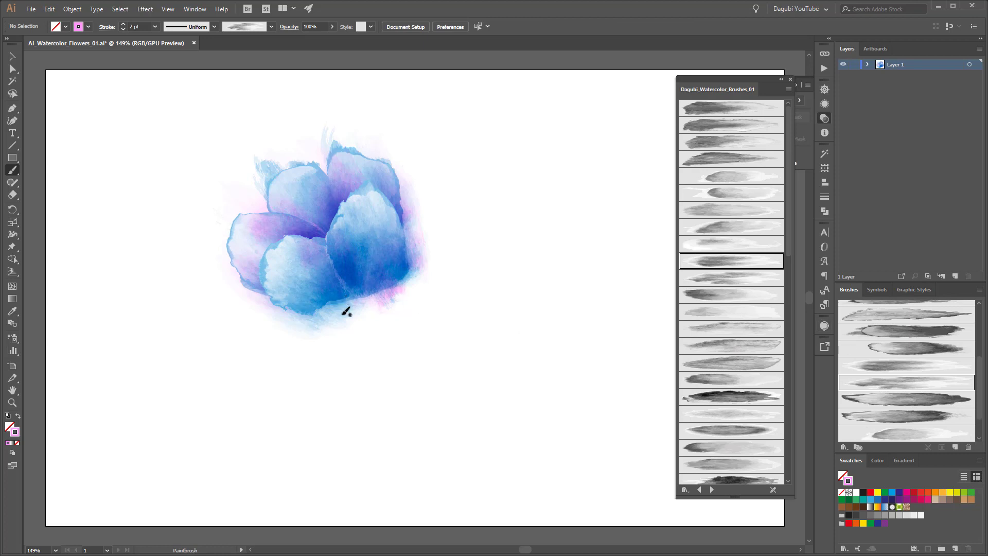
drag(339, 310, 343, 316)
drag(238, 212, 227, 191)
key(ctrl)
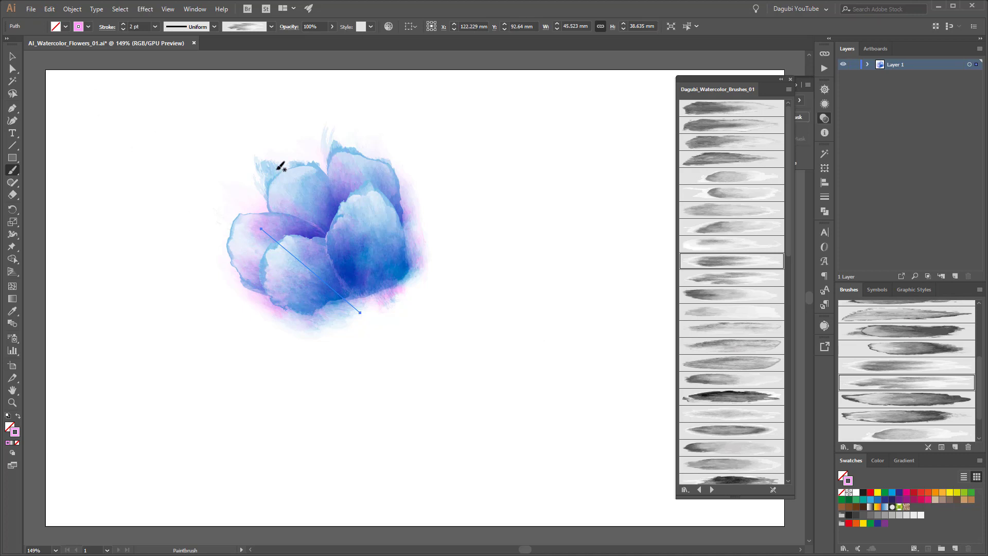
key(v)
mouse_move(125, 93)
mouse_down()
mouse_move(502, 232)
mouse_move(557, 326)
mouse_move(559, 426)
mouse_up()
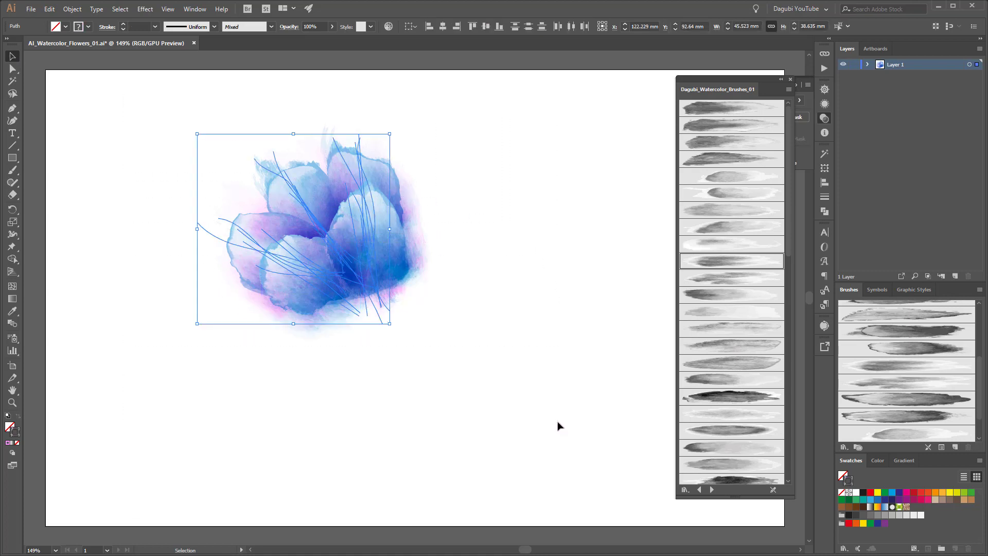
Group all the flower strokes and check the new group in the Layers panel.
click(74, 9)
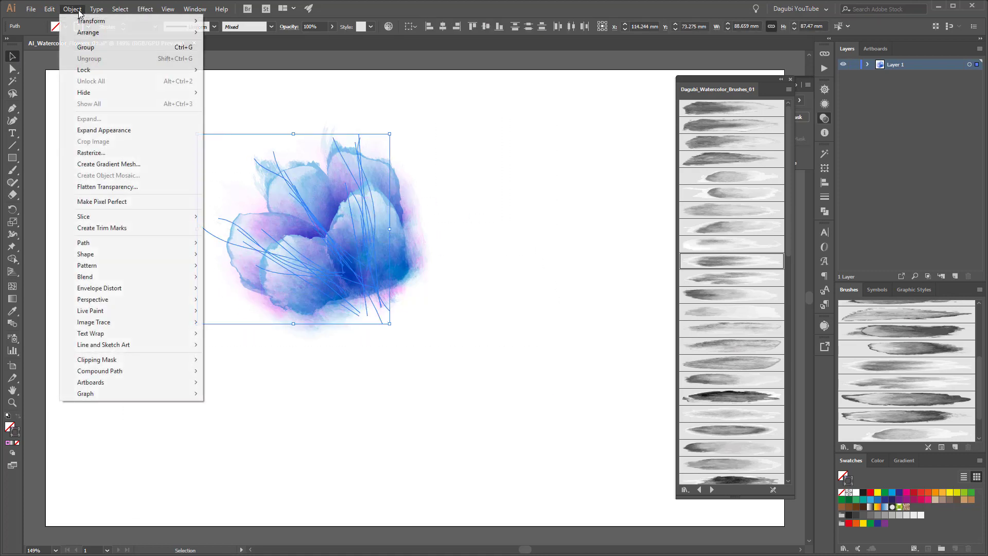
click(85, 47)
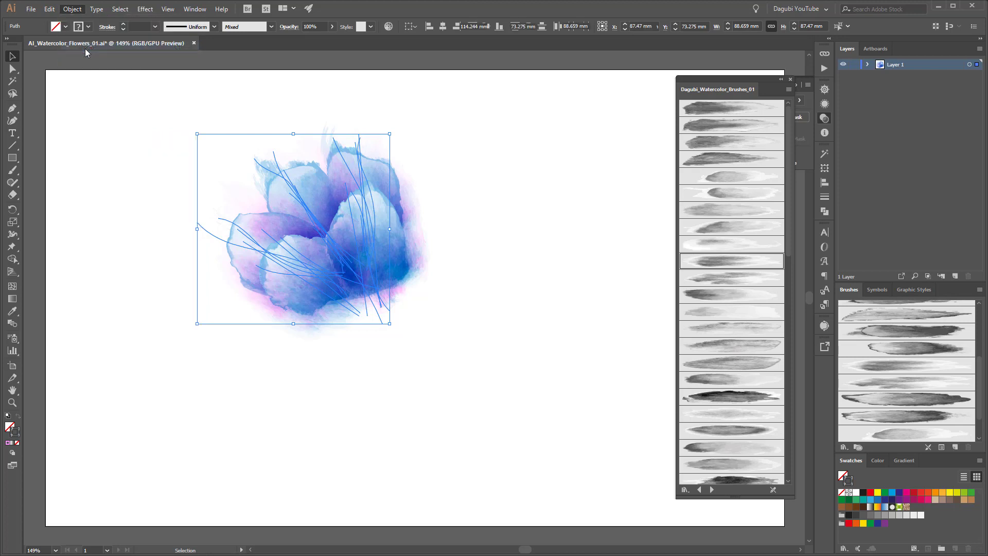
click(866, 65)
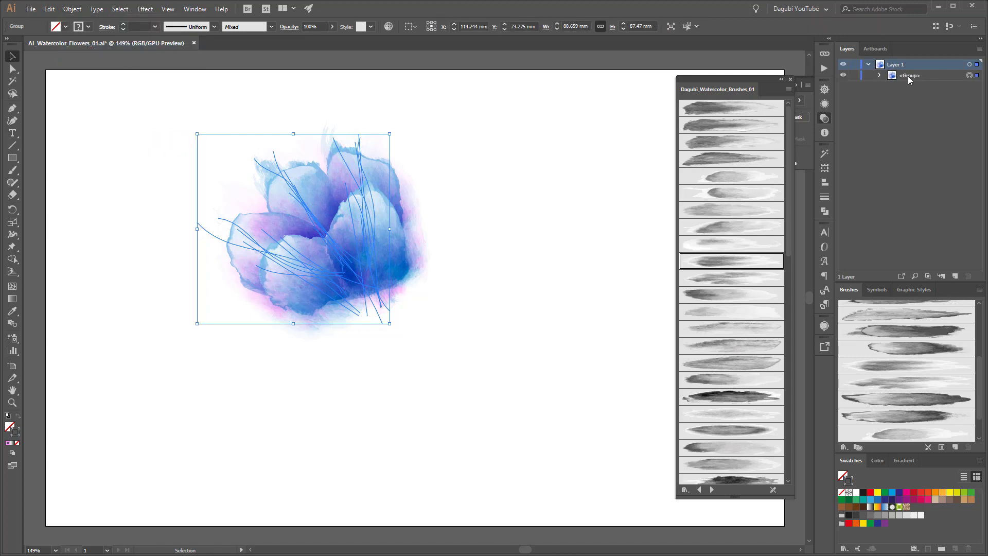
click(842, 76)
click(843, 75)
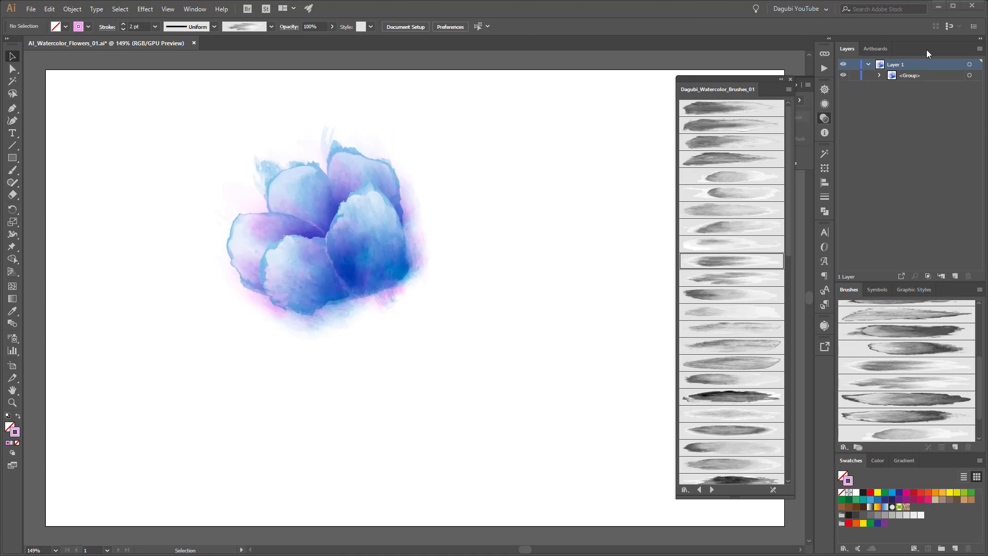
Target the flower group and drag it further left on the artboard.
click(967, 64)
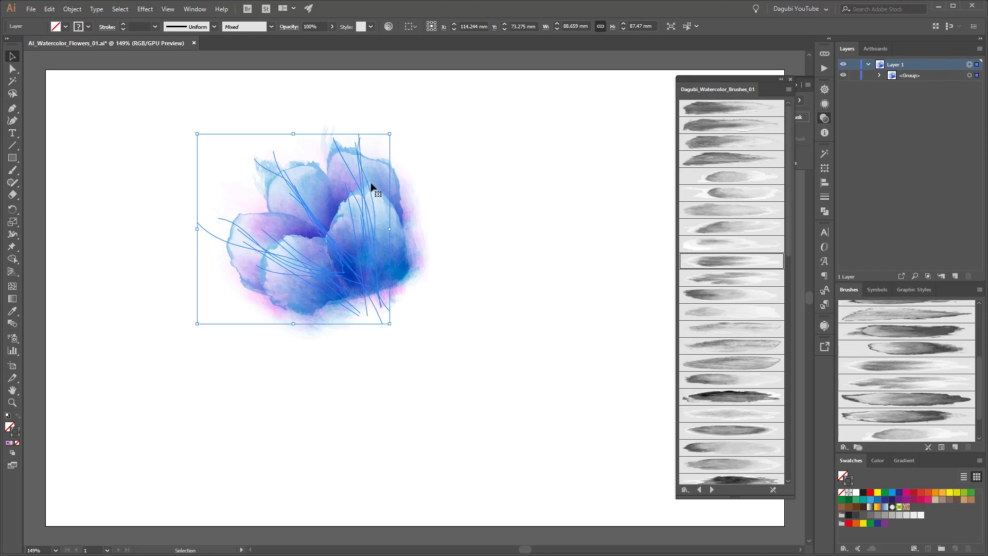
drag(372, 185, 314, 179)
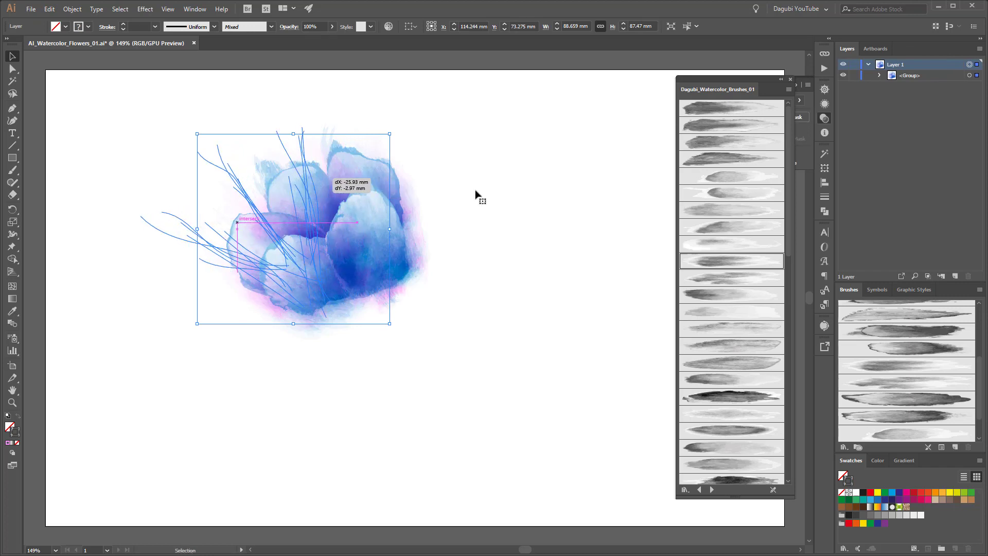
click(561, 178)
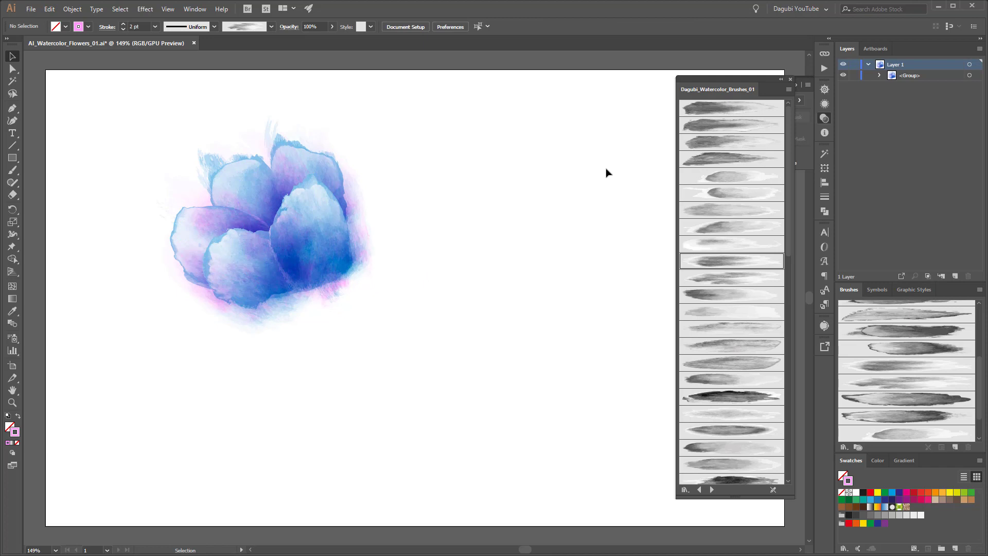
Set the Transparency blend mode to Darken for new strokes.
click(825, 119)
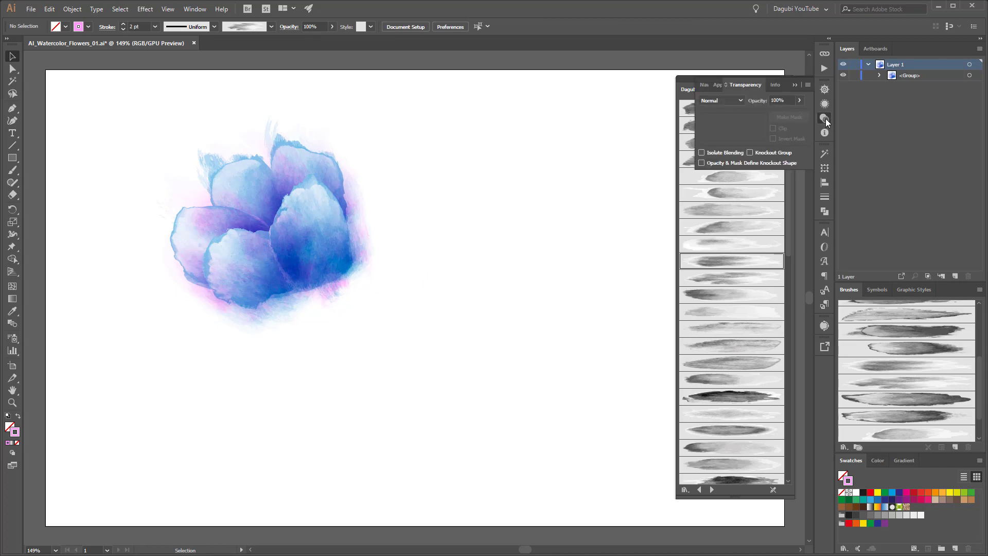
click(719, 100)
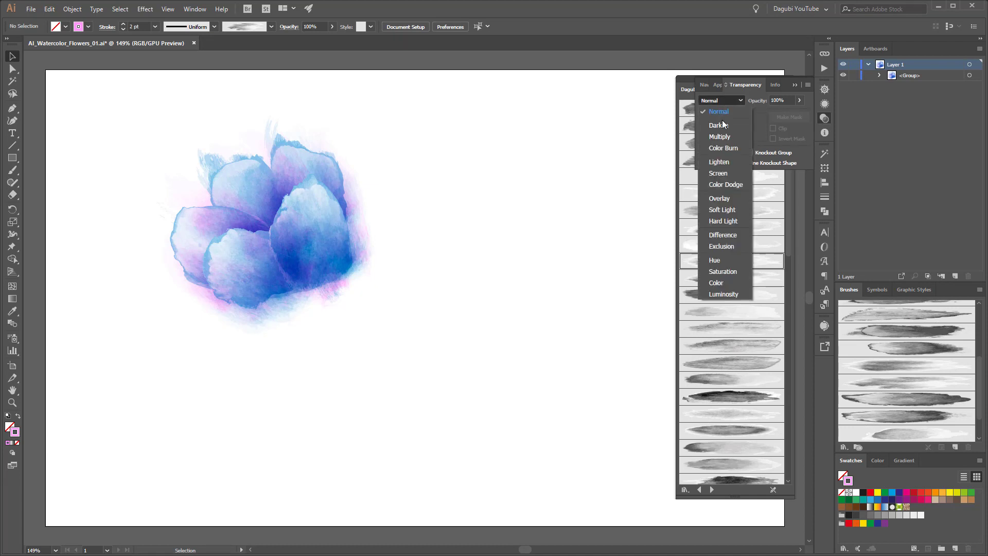
click(724, 126)
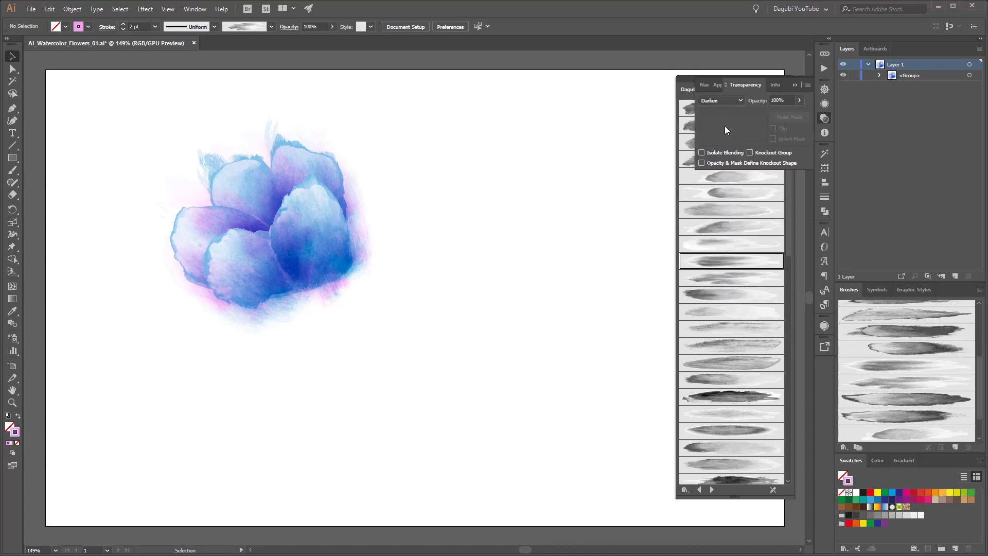
Take the Paintbrush, load the next watercolour brush library and choose a brush for petals.
click(13, 170)
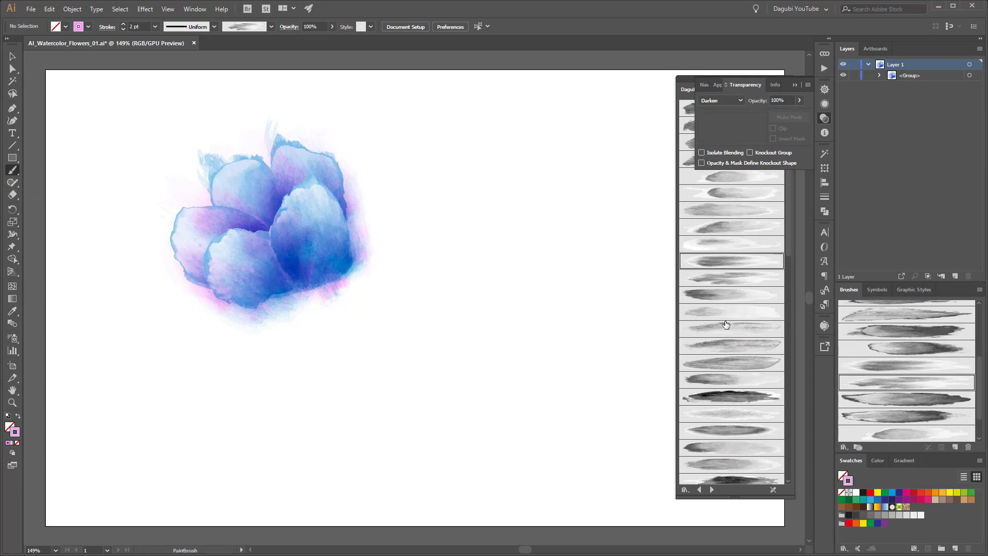
click(794, 85)
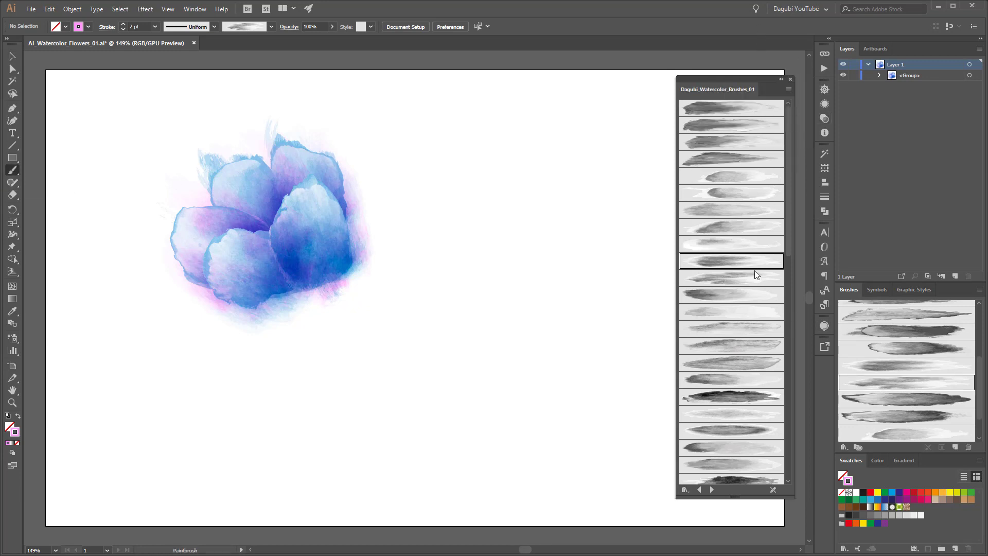
click(711, 489)
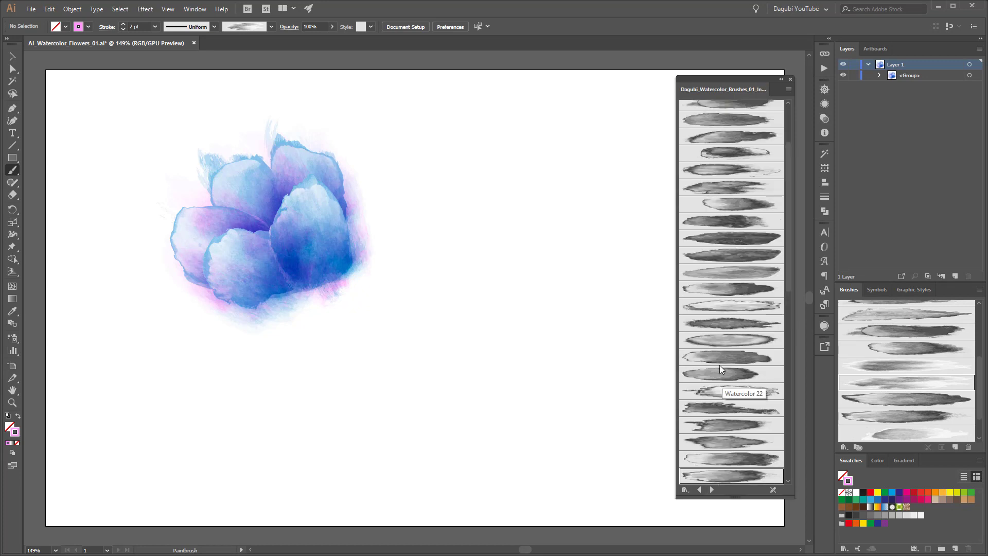
scroll(720, 363, down, 2)
click(724, 332)
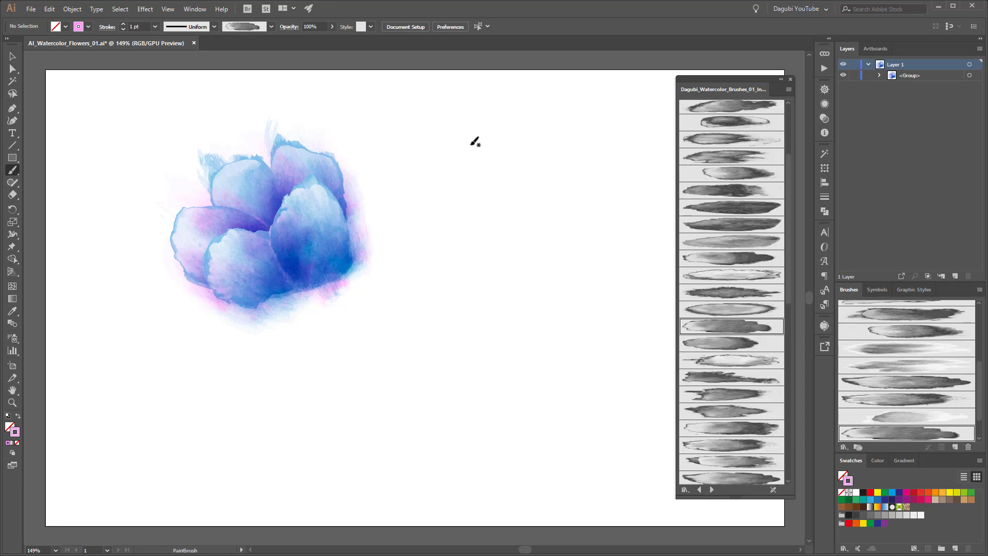
Paint the first petal right of the flower, colour it light blue and nudge it up.
mouse_move(470, 144)
mouse_down()
mouse_move(473, 201)
mouse_move(507, 267)
mouse_up()
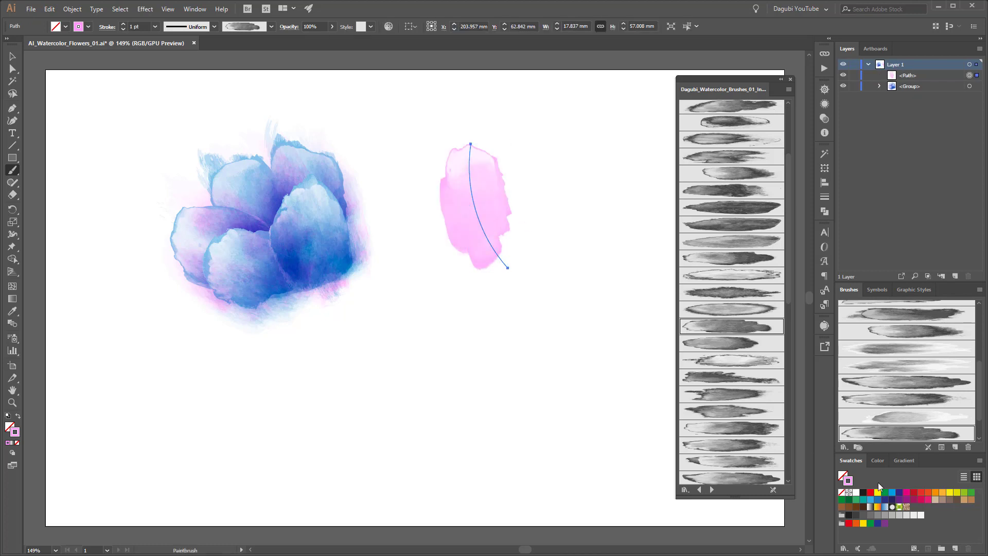
click(891, 494)
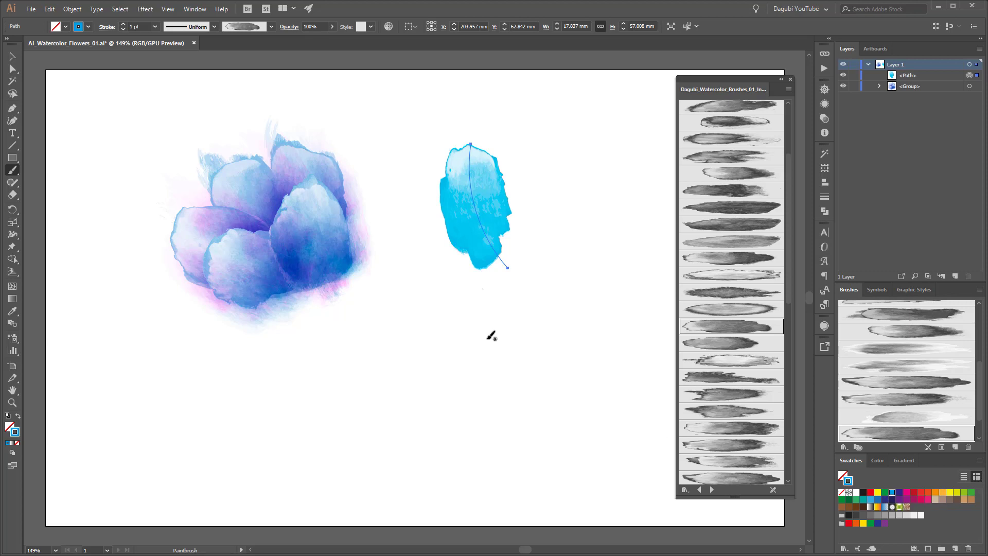
click(871, 500)
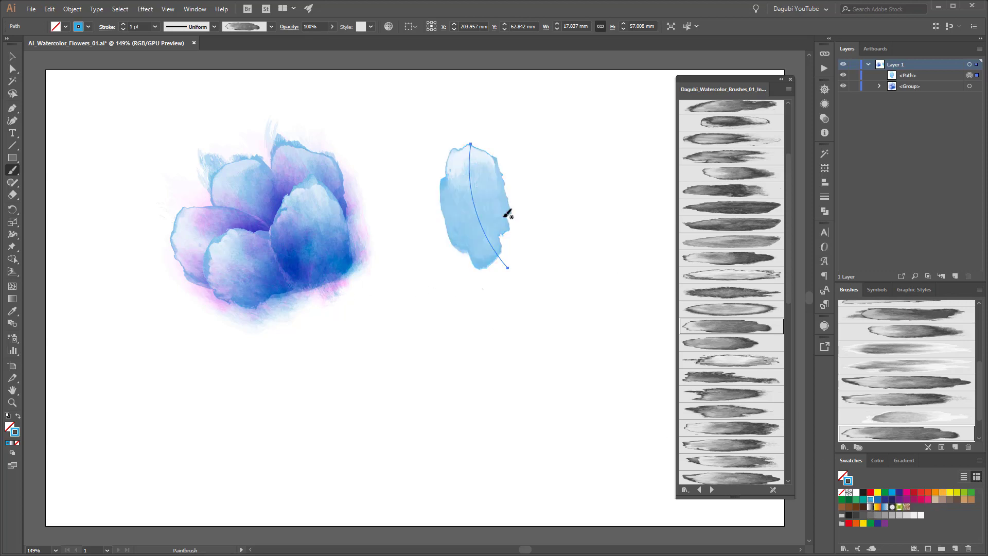
drag(503, 218, 505, 189)
ctrl+click(641, 220)
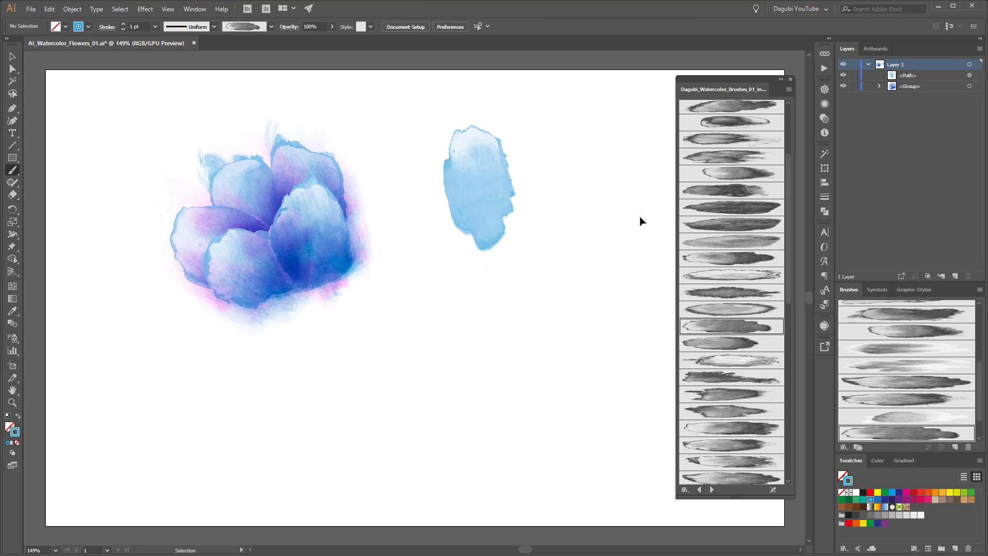
click(824, 118)
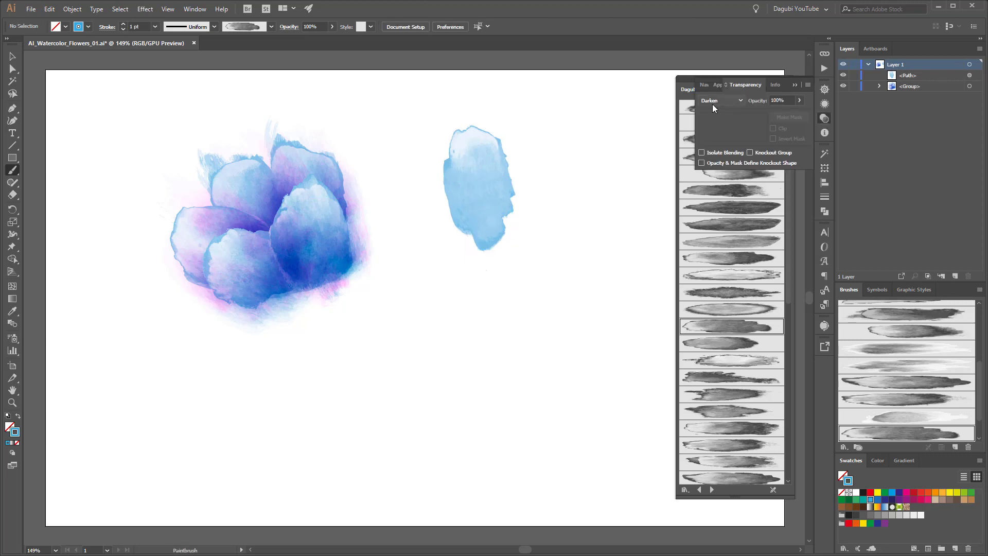
ctrl+click(494, 171)
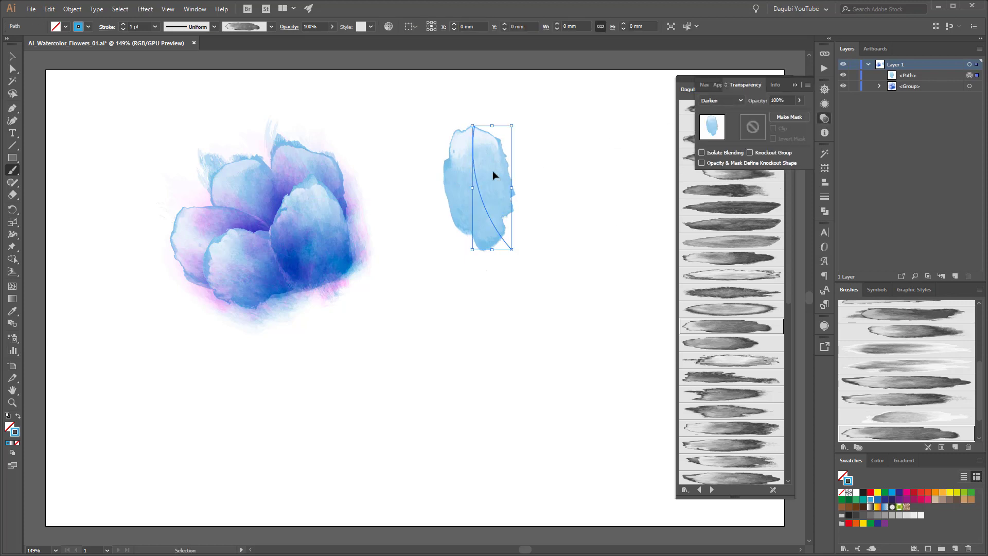
ctrl+click(580, 229)
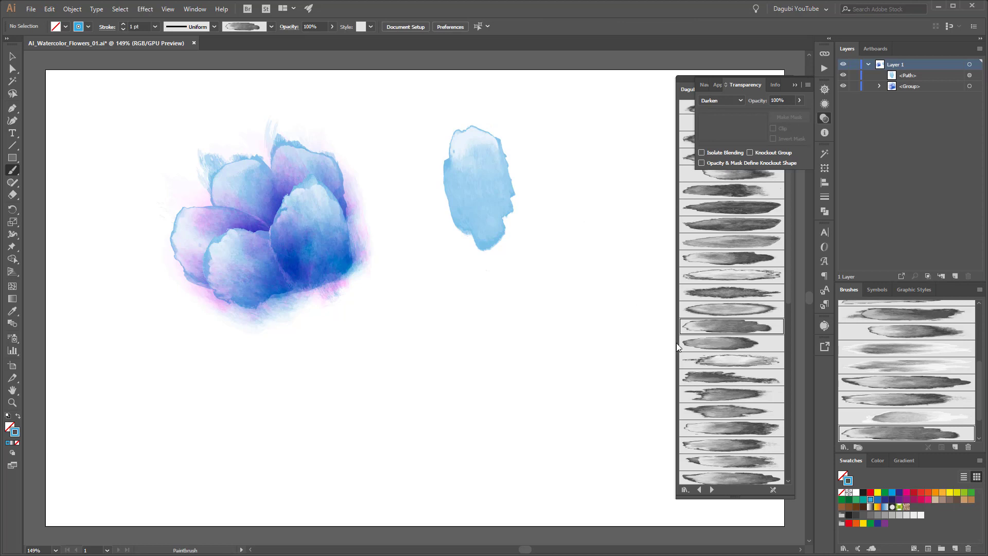
Paint a second and a third petal with different brushes, fitting the third against the others.
click(723, 428)
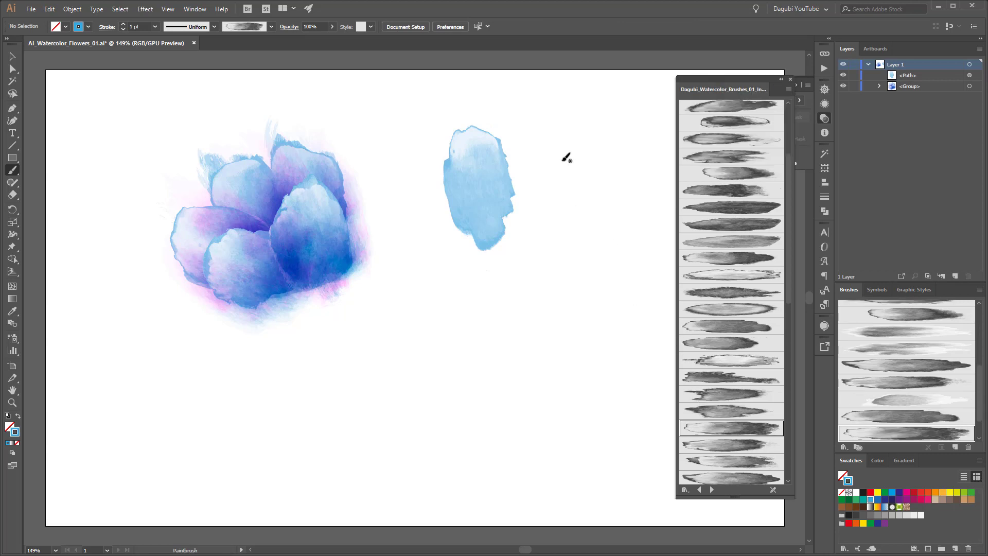
mouse_move(537, 117)
mouse_down()
mouse_move(524, 191)
mouse_move(498, 251)
mouse_up()
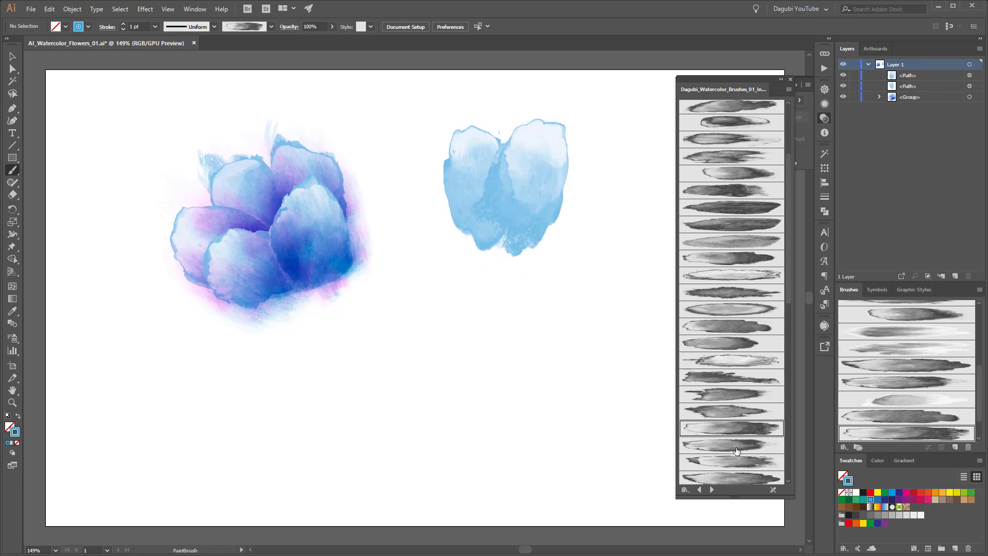
click(727, 478)
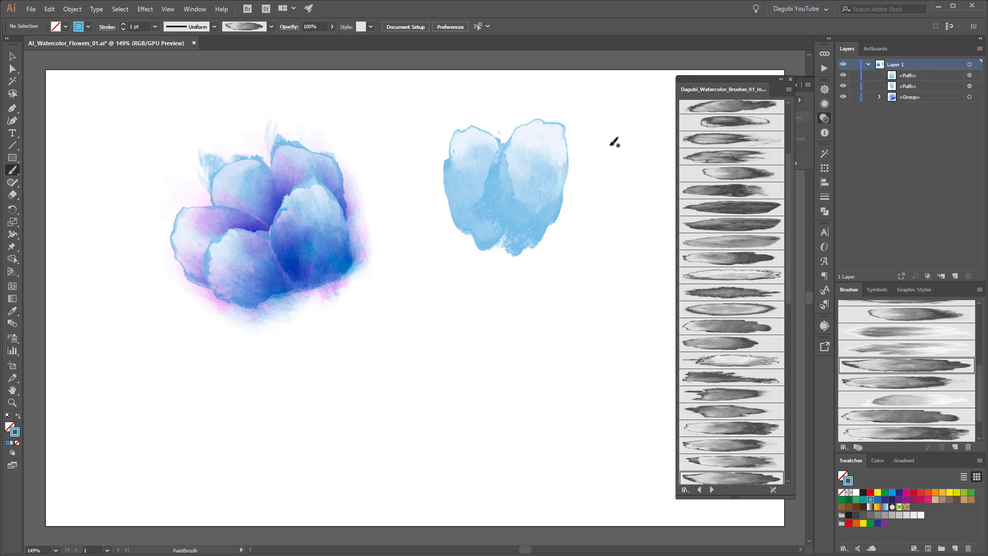
drag(614, 147, 570, 204)
drag(512, 241, 487, 261)
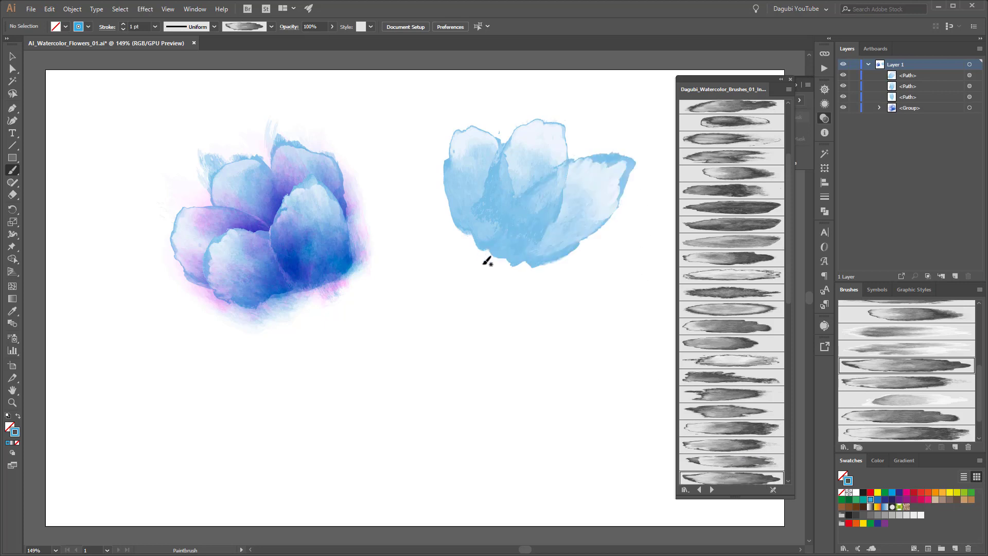
drag(606, 219, 605, 227)
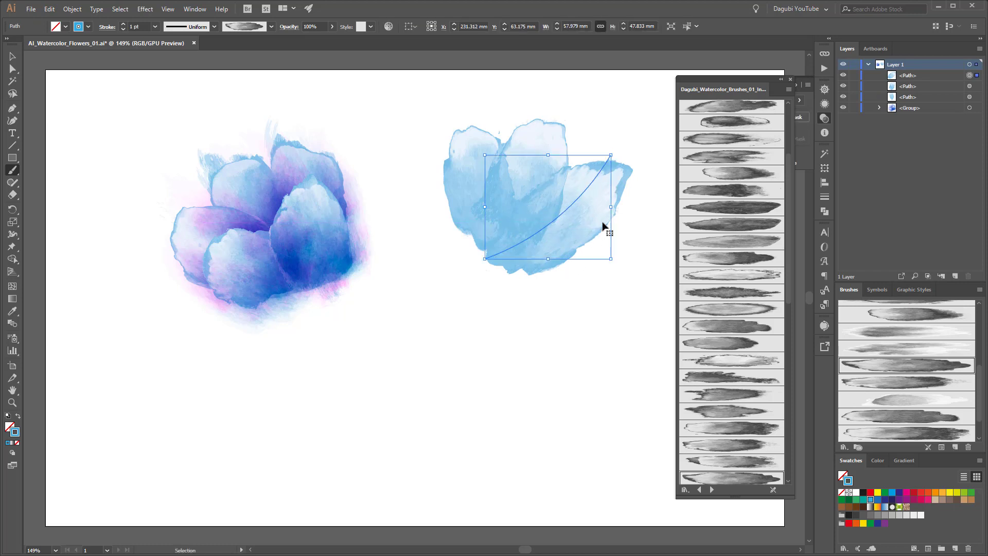
ctrl+click(632, 418)
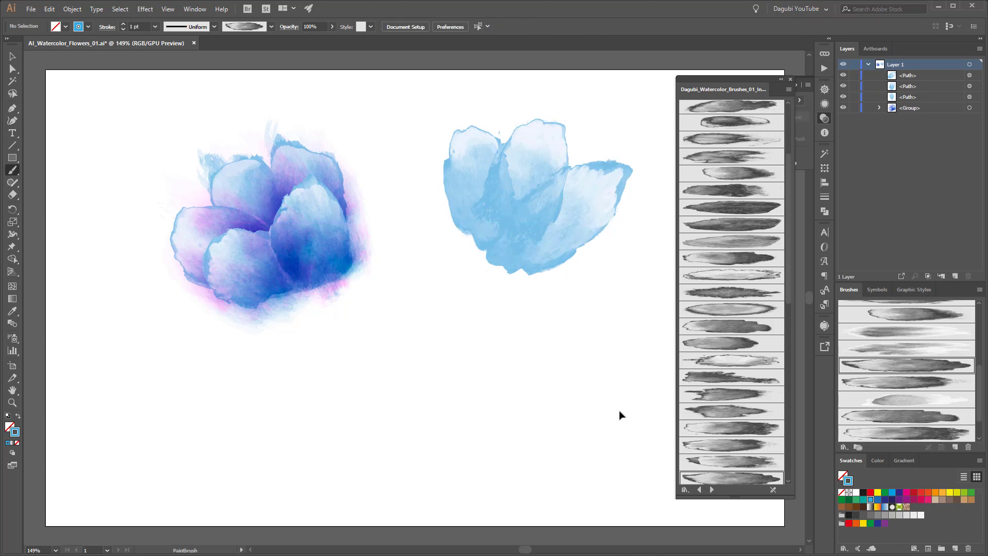
Switch to Multiply blending and paint a deeper blue petal over the flower's left side.
click(824, 118)
click(714, 103)
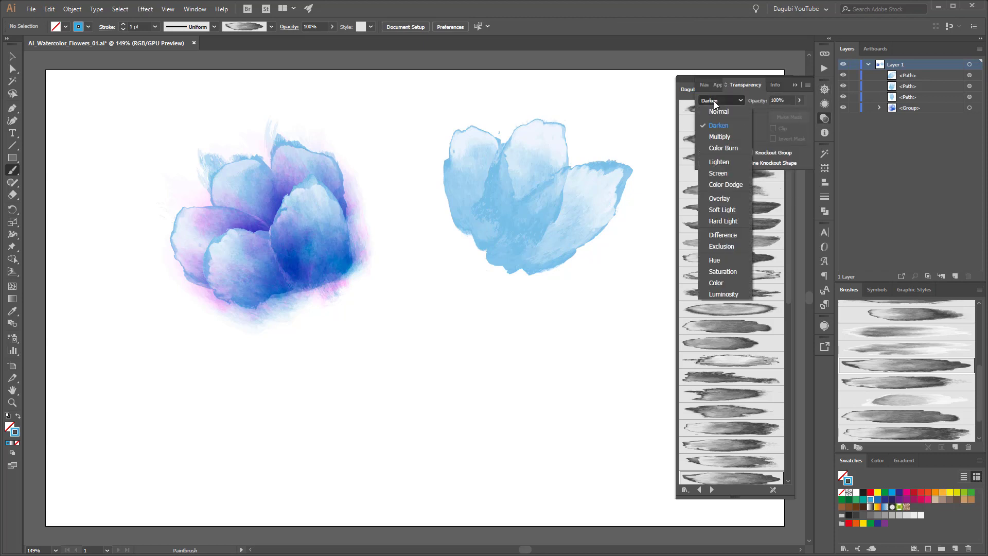
click(717, 136)
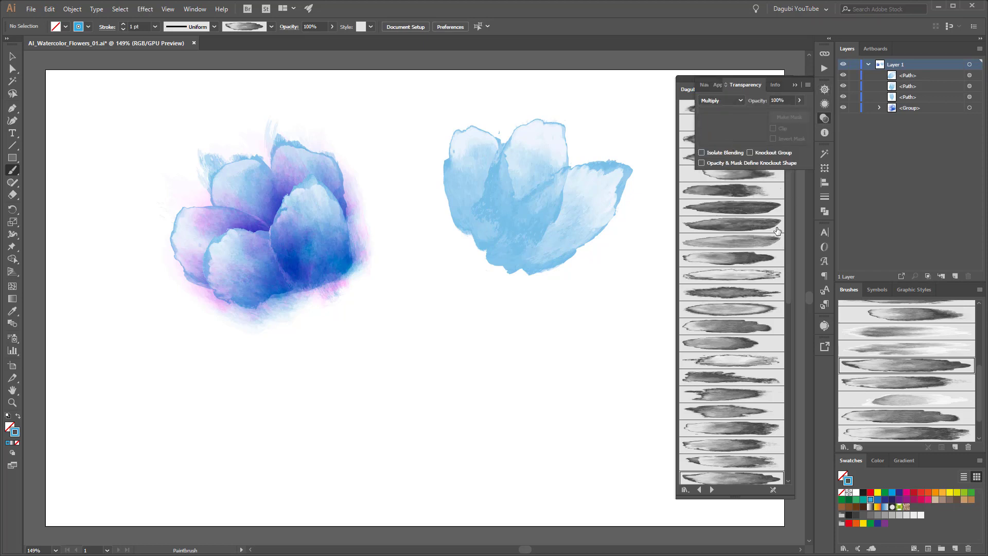
scroll(734, 415, down, 3)
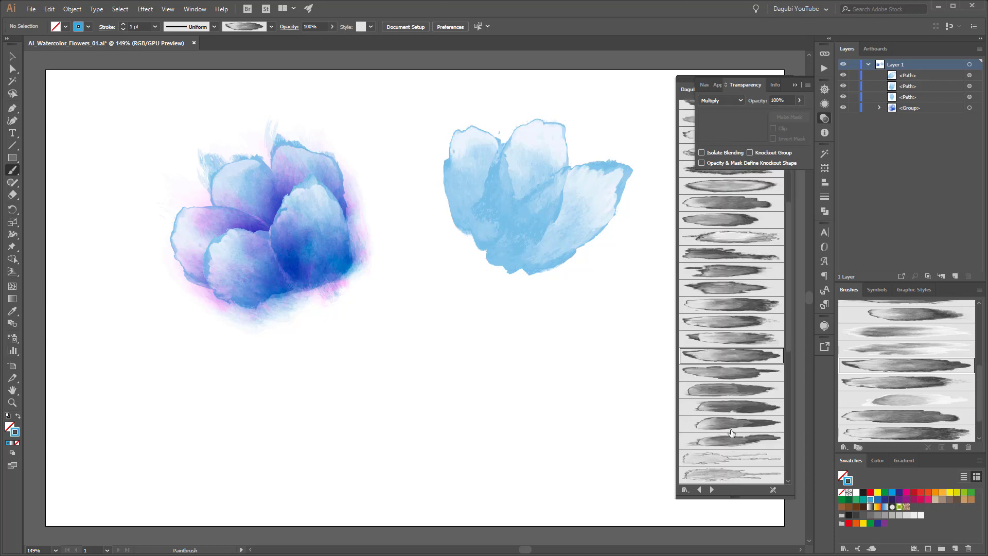
click(733, 407)
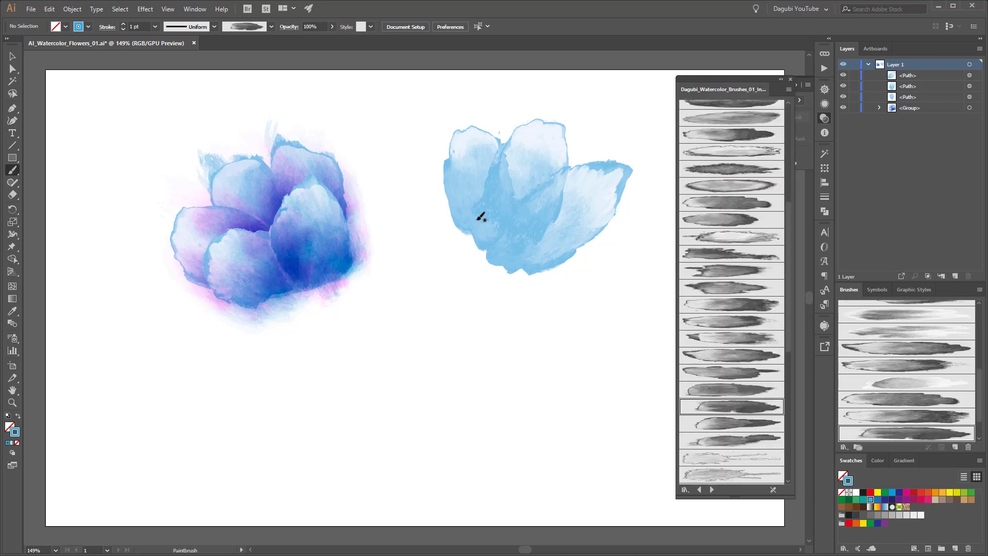
mouse_move(450, 150)
mouse_down()
mouse_move(480, 220)
mouse_move(484, 281)
mouse_up()
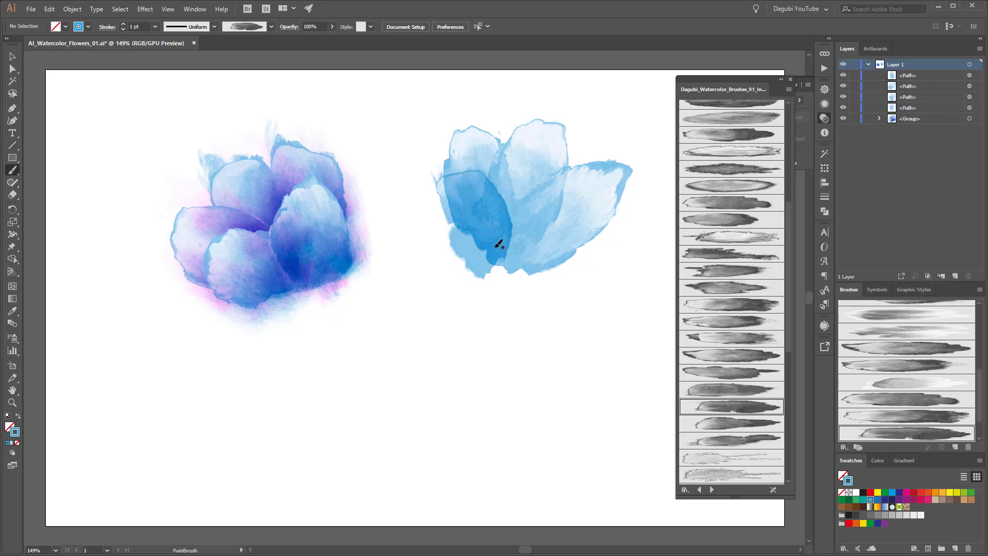
drag(499, 245, 502, 248)
ctrl+click(588, 346)
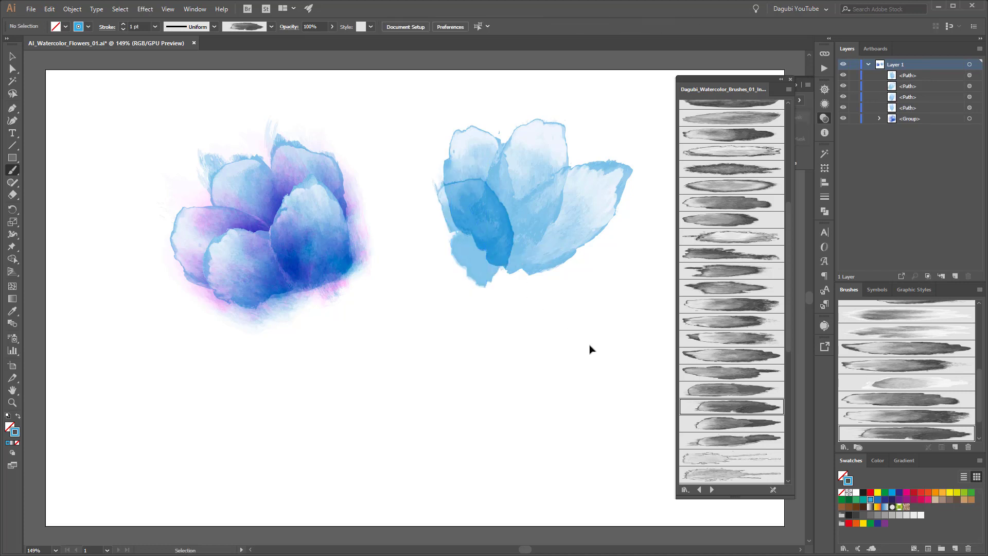
Add overlapping petals in the middle and along the lower edge with the next brushes.
click(731, 424)
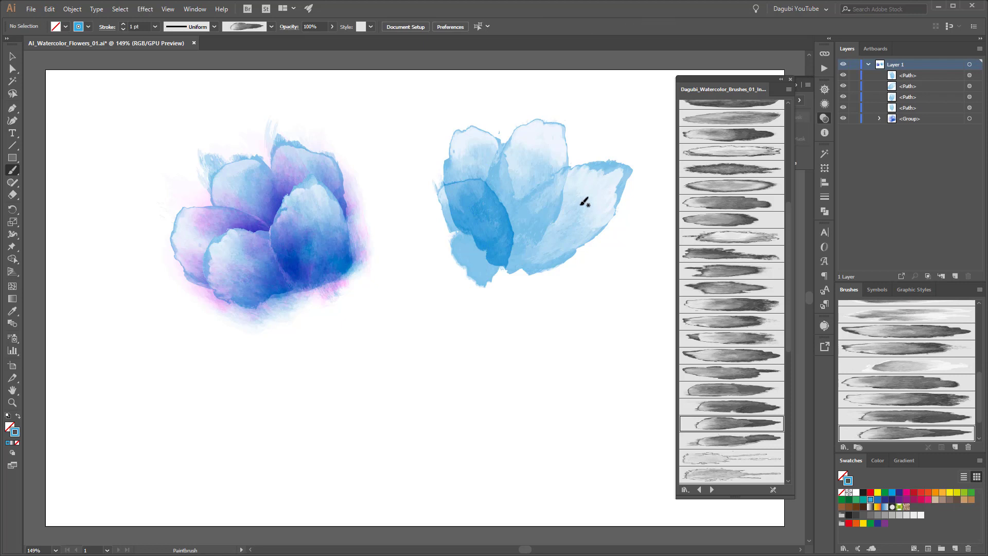
drag(512, 259, 468, 263)
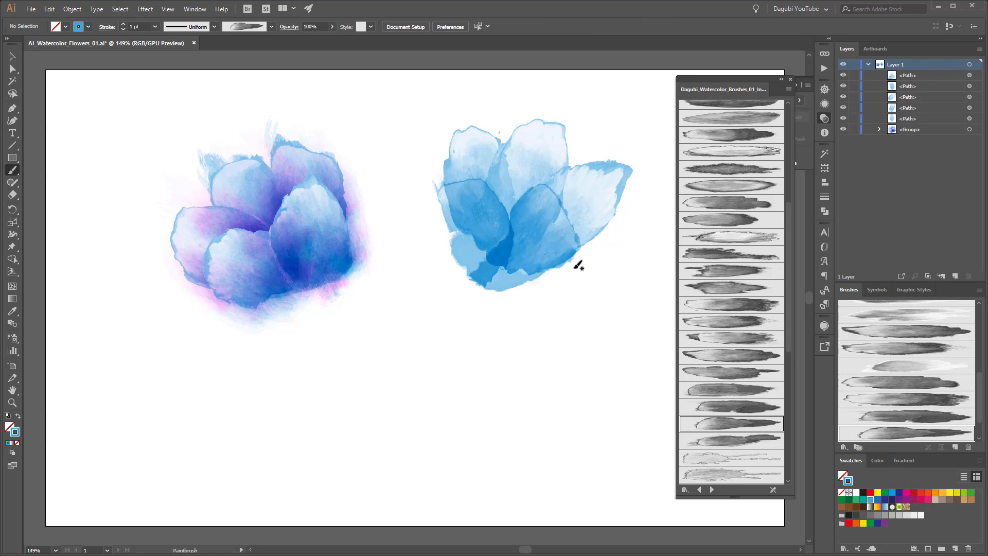
ctrl+click(620, 327)
click(740, 441)
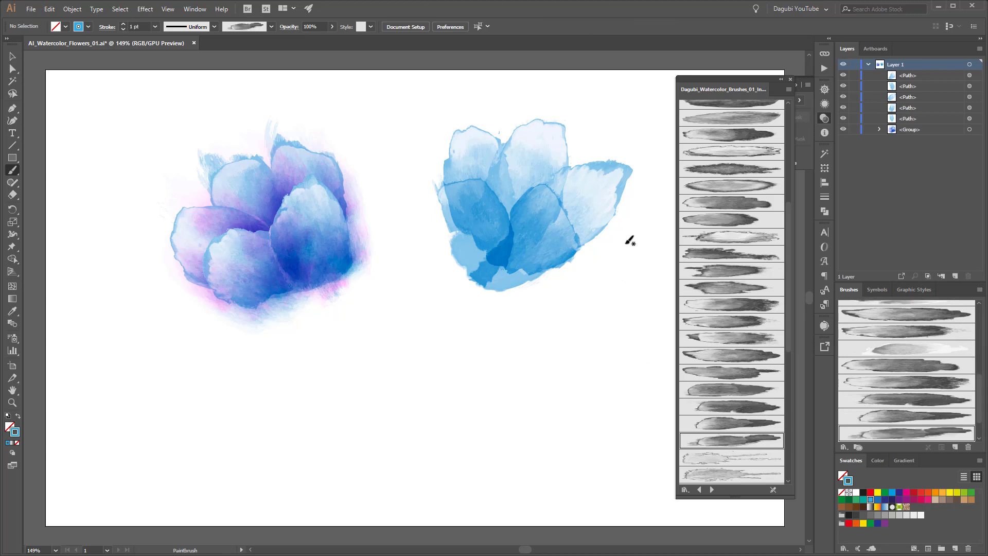
drag(629, 238, 580, 245)
drag(482, 232, 463, 252)
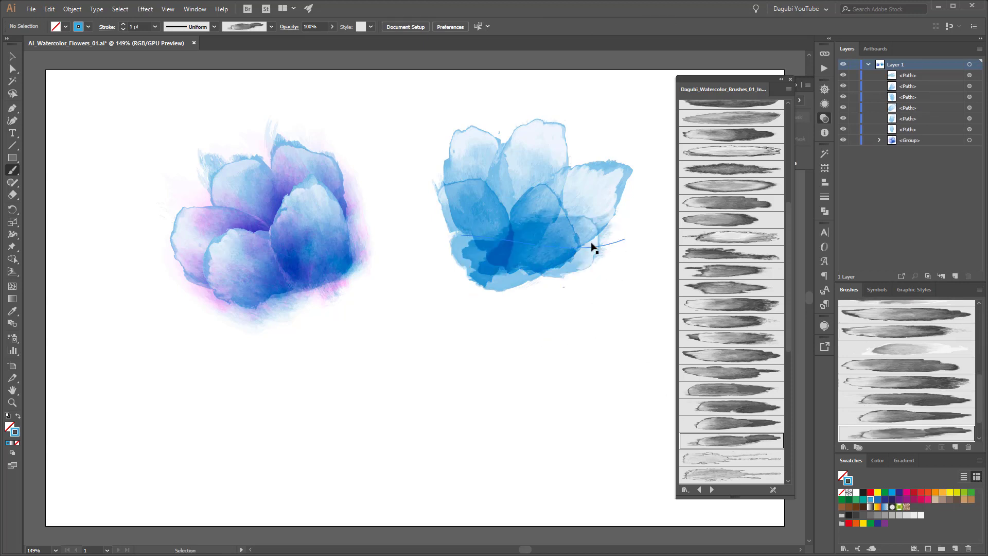
drag(591, 279, 594, 278)
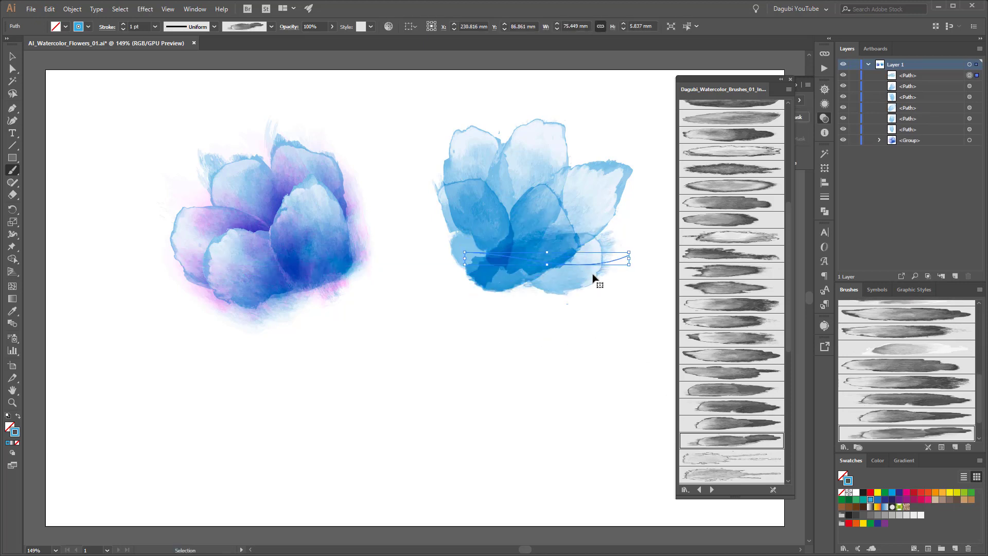
ctrl+click(605, 349)
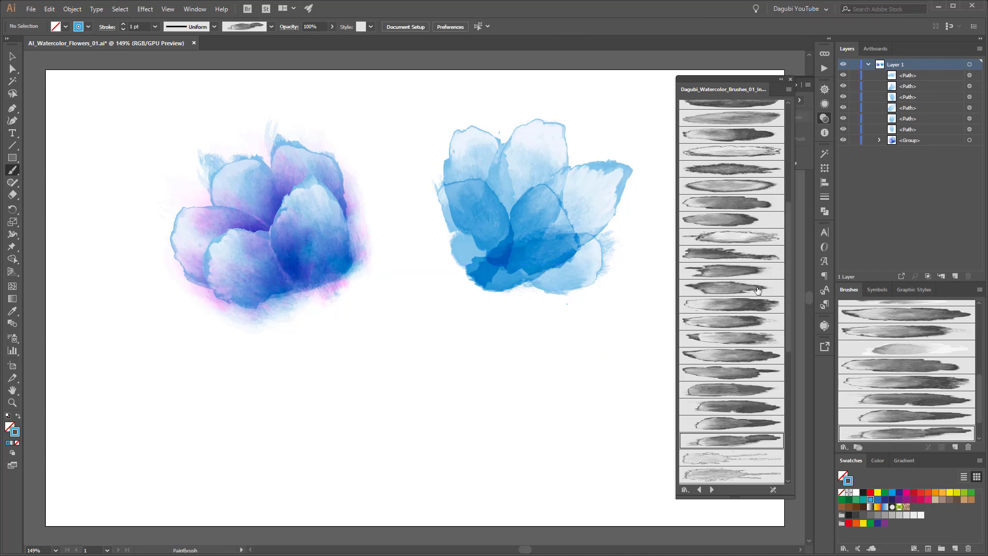
click(712, 489)
From Dagubi_Watercolor_Brushes_01, paint a thin curved line across the right flower at 2 pt.
click(699, 489)
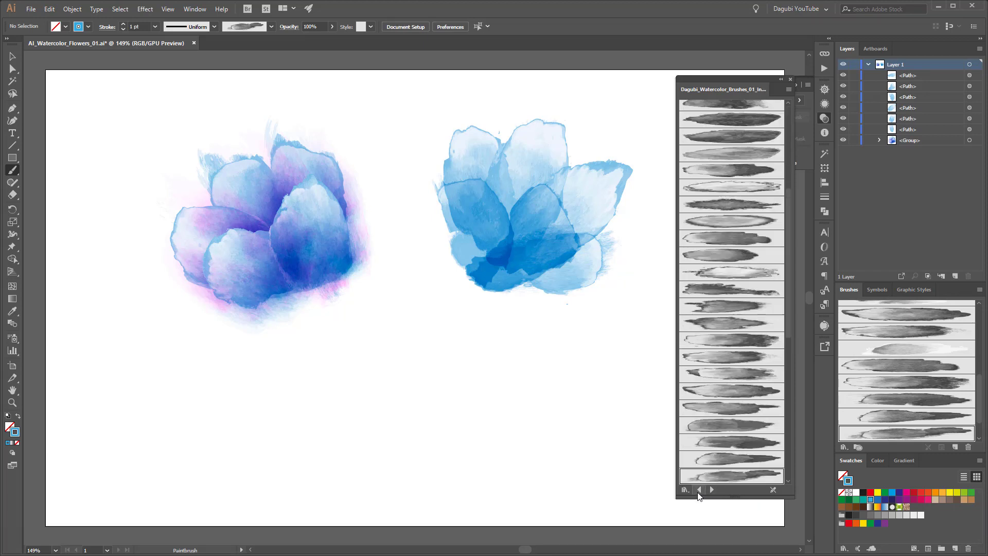
click(699, 490)
click(727, 278)
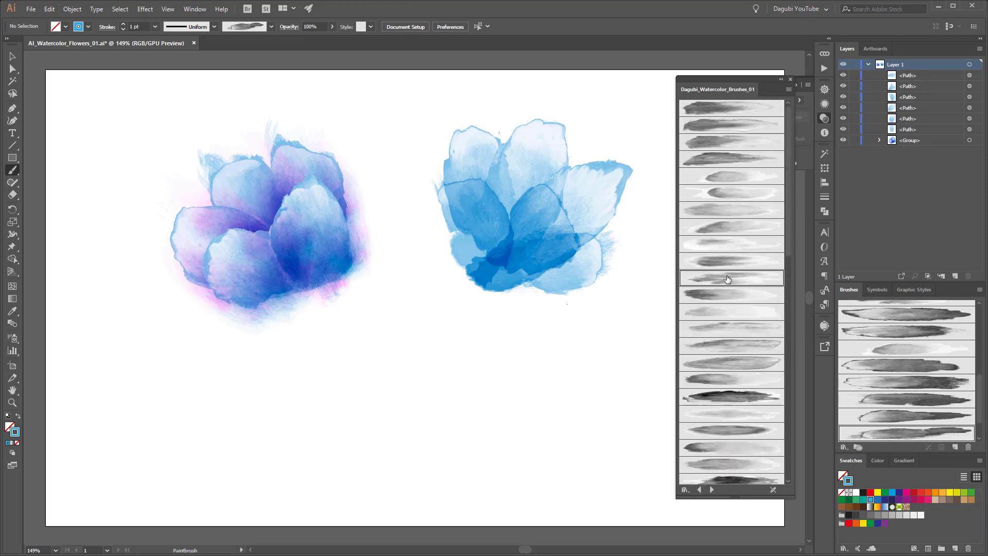
drag(484, 283, 533, 159)
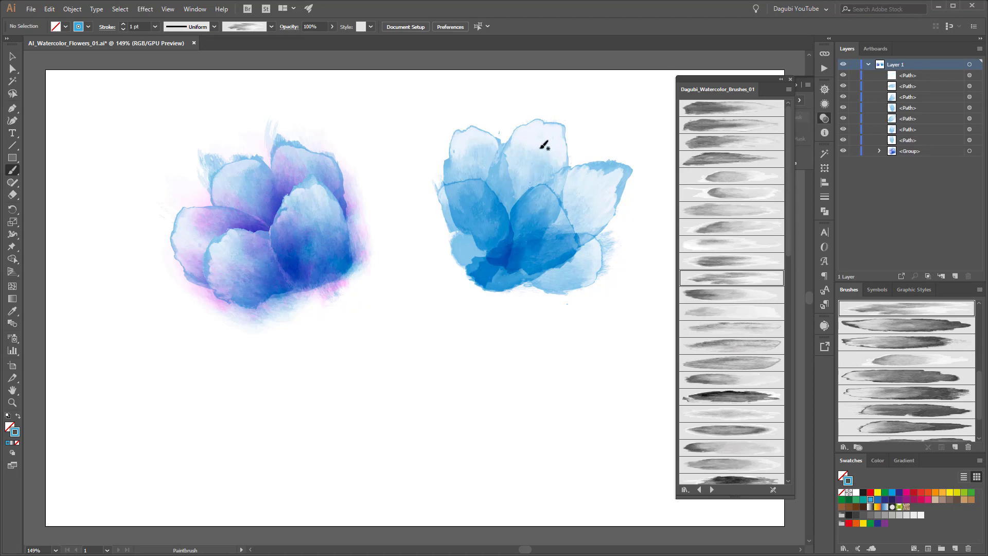
click(123, 24)
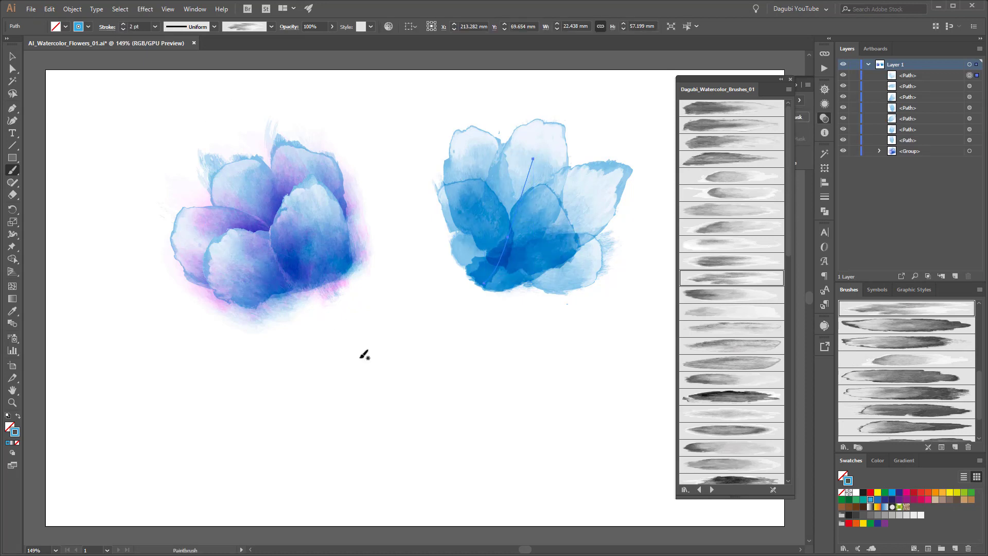
ctrl+click(478, 374)
Paint another curved line and a vertical curved stroke with a different thin brush.
drag(482, 235, 604, 213)
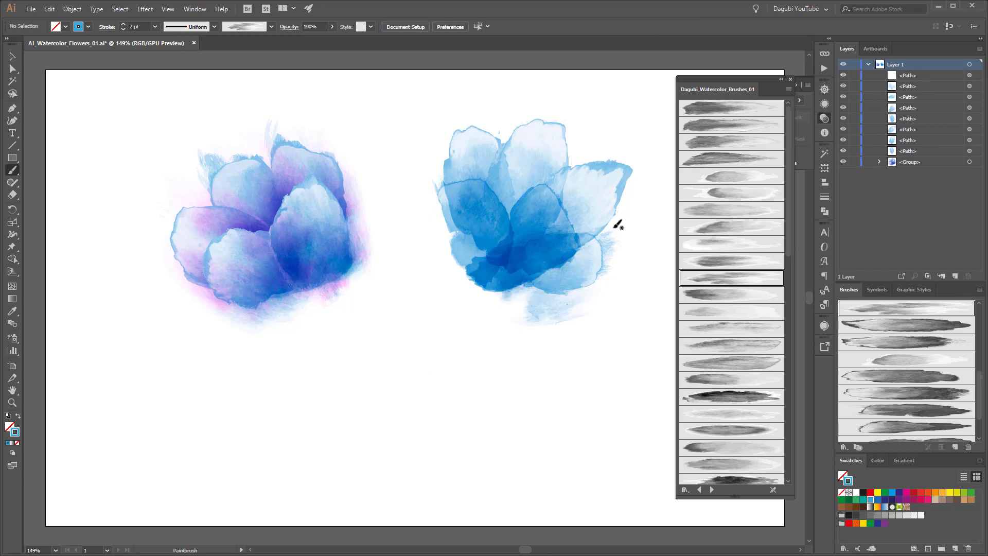
ctrl+click(570, 362)
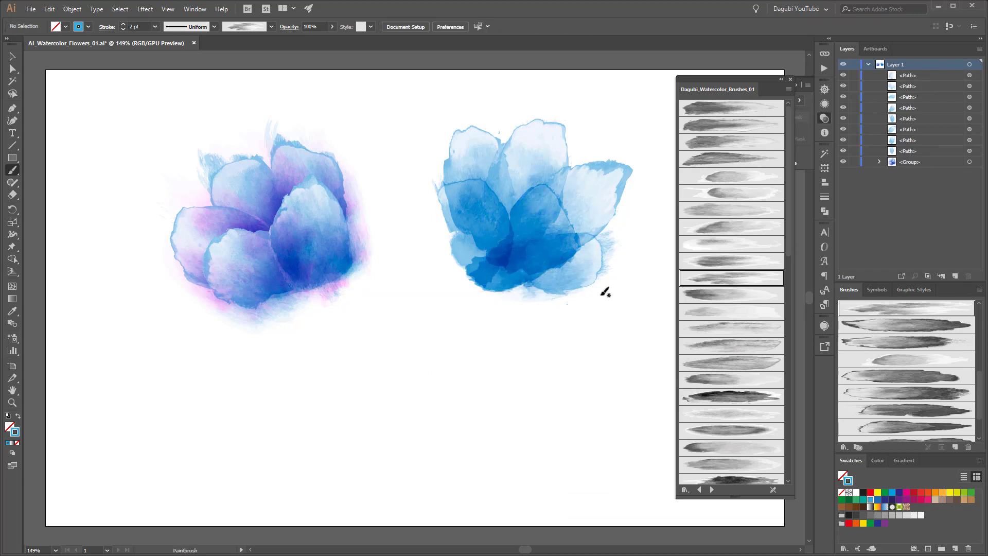
click(736, 260)
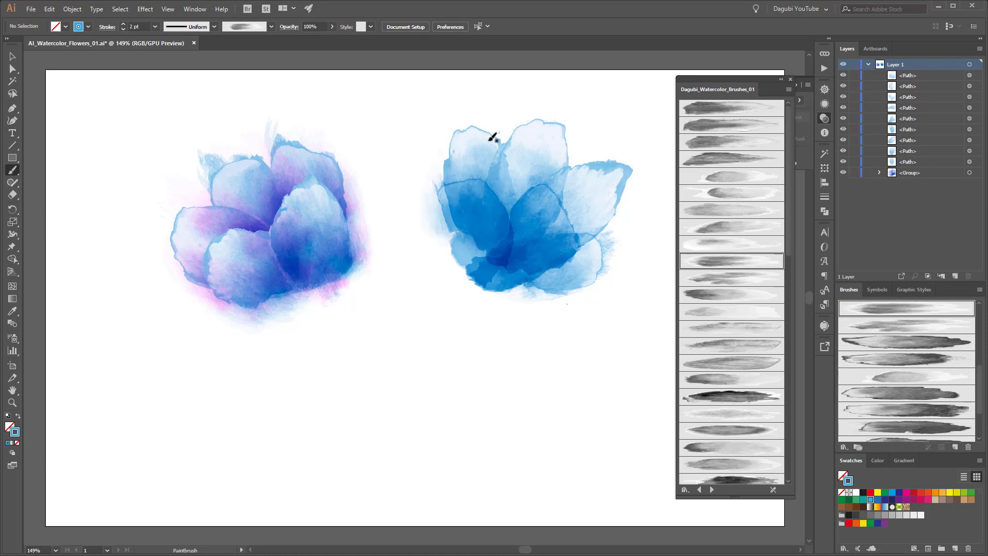
mouse_move(483, 154)
mouse_down()
mouse_move(489, 233)
mouse_move(470, 270)
mouse_up()
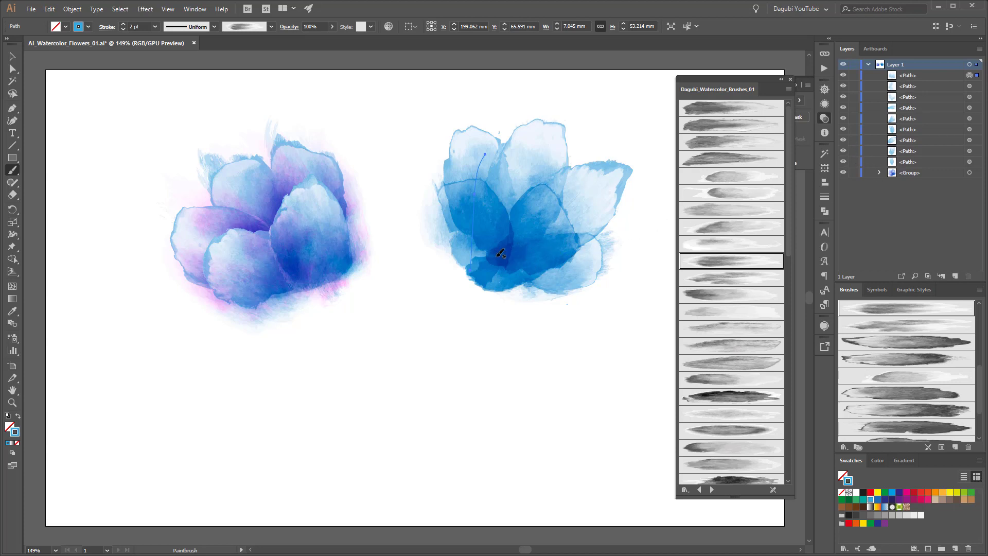
Target two petal paths in the Layers panel and set each to Darken blending.
click(843, 130)
click(842, 129)
click(970, 129)
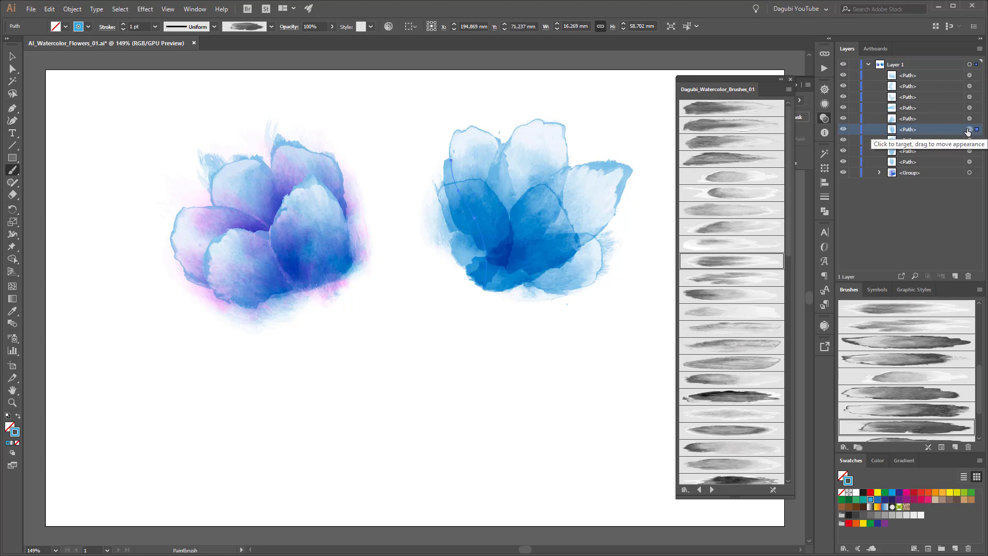
click(824, 118)
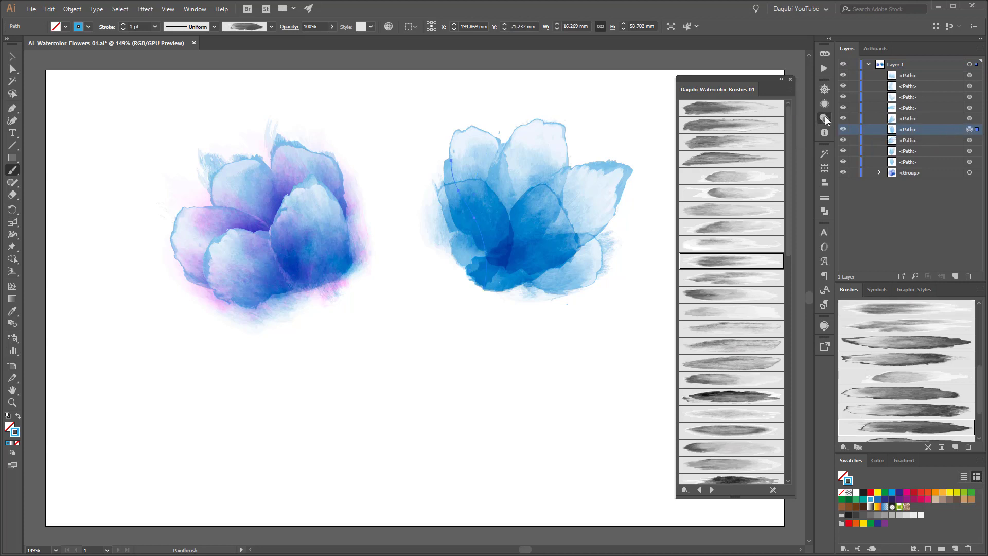
click(824, 118)
click(719, 100)
click(718, 125)
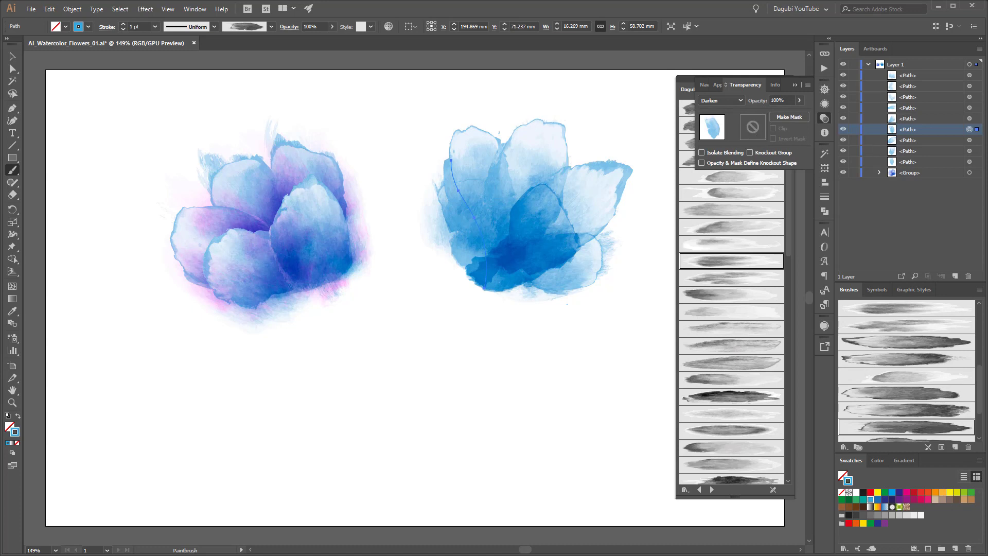
click(970, 118)
click(716, 102)
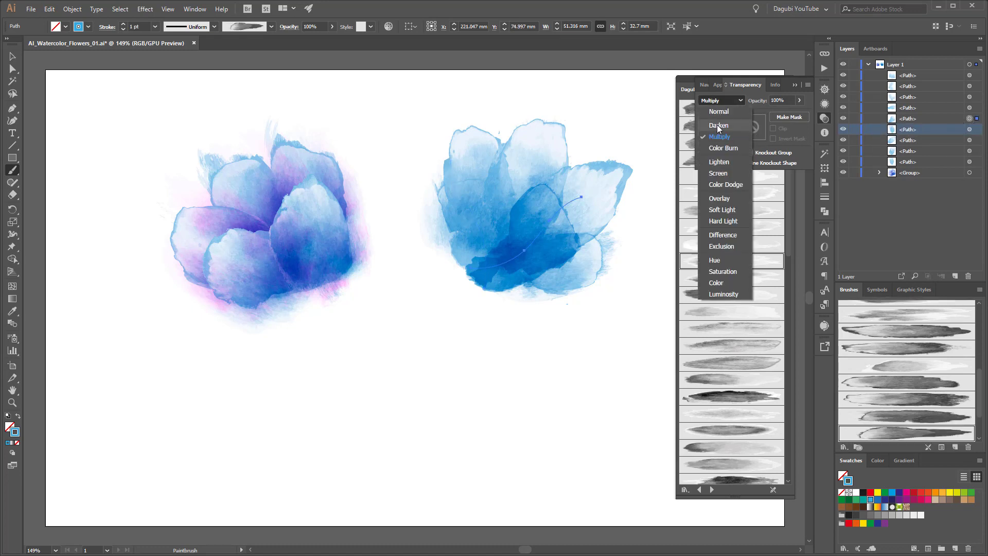
click(718, 125)
ctrl+click(626, 381)
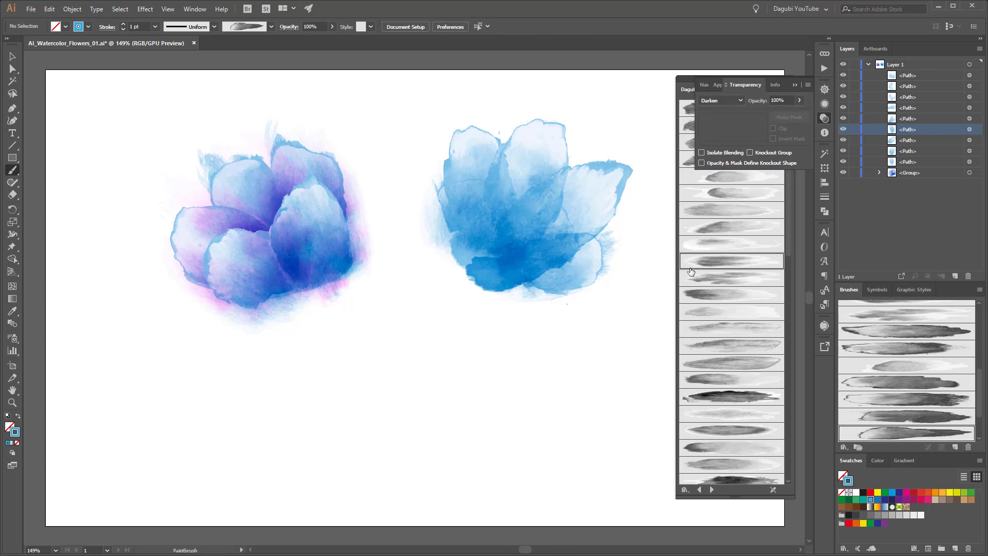
Switch blending back to Normal and set the tall vertical stroke to Normal.
click(730, 100)
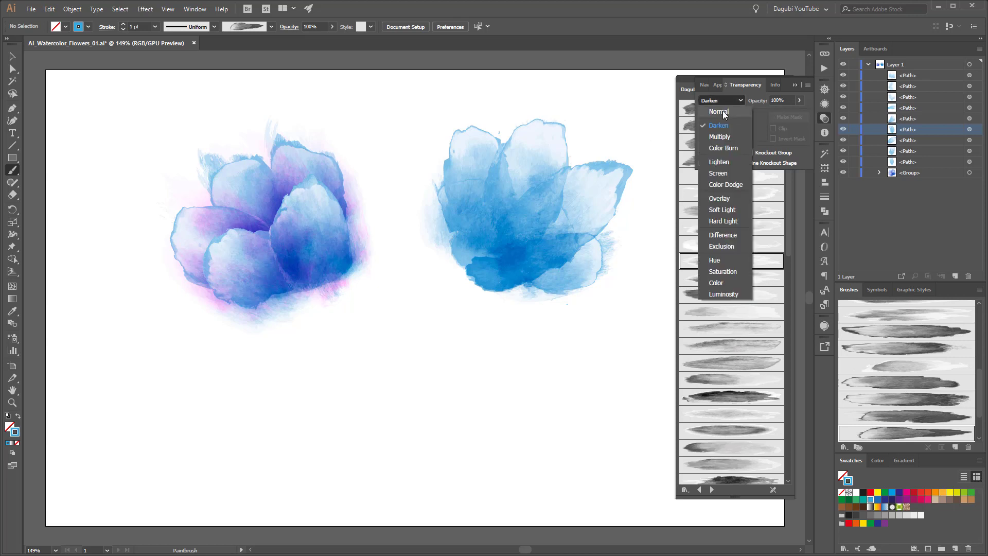
click(718, 112)
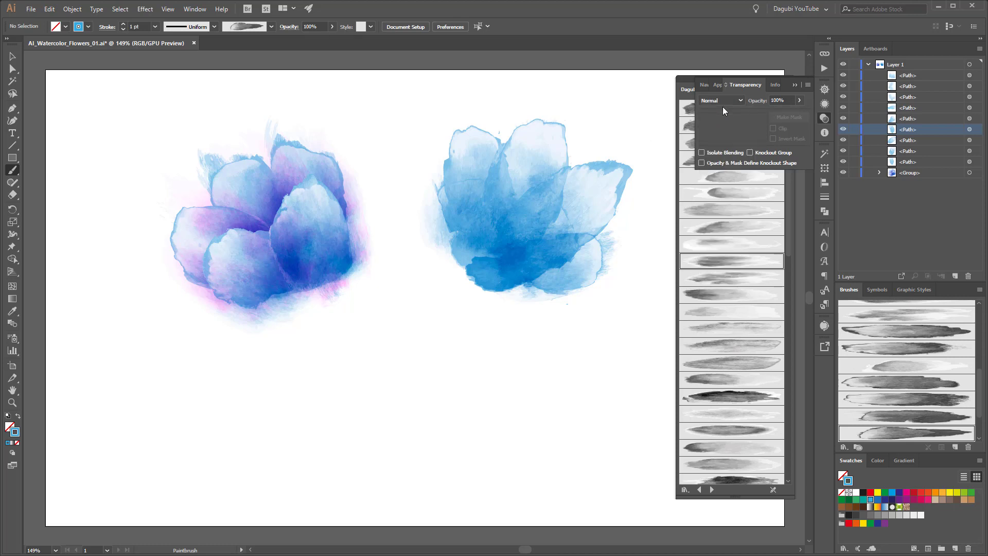
ctrl+click(462, 207)
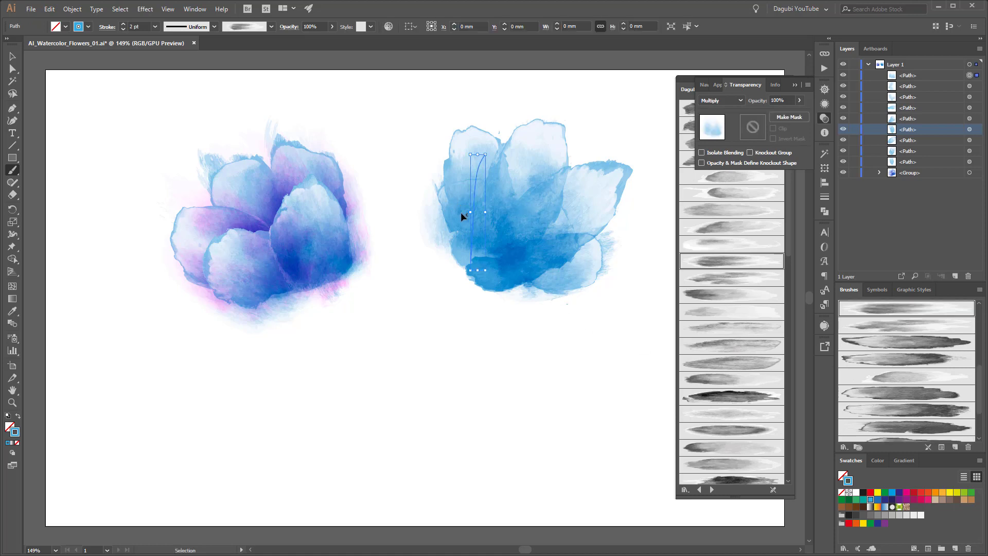
click(969, 130)
click(717, 102)
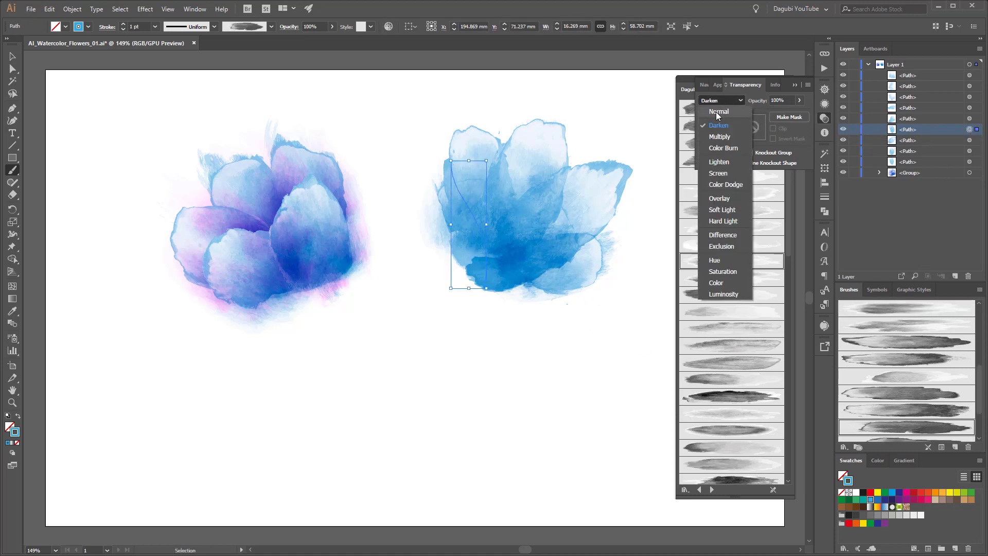
click(719, 112)
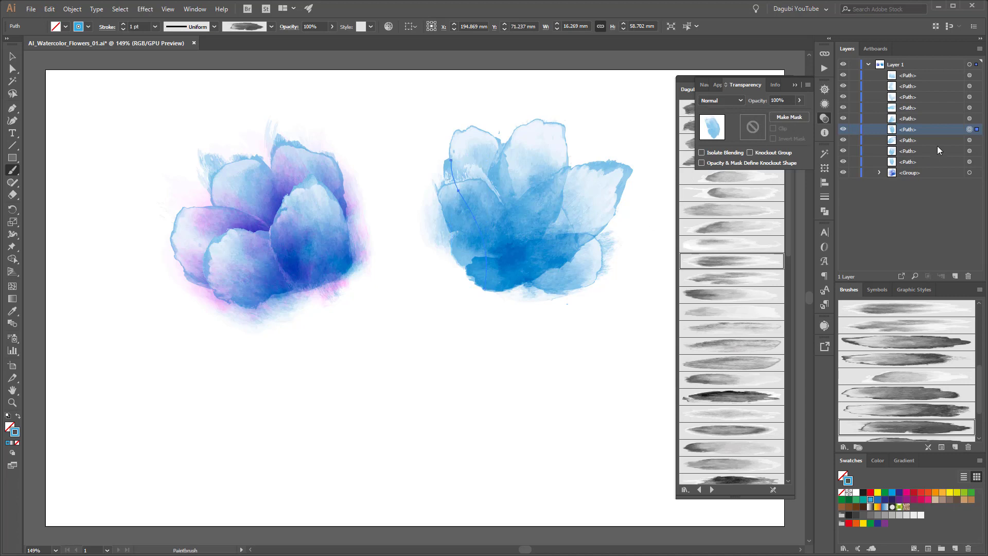
Set two more right-flower strokes, including the blue cross stroke, to Normal blending.
click(970, 119)
click(729, 99)
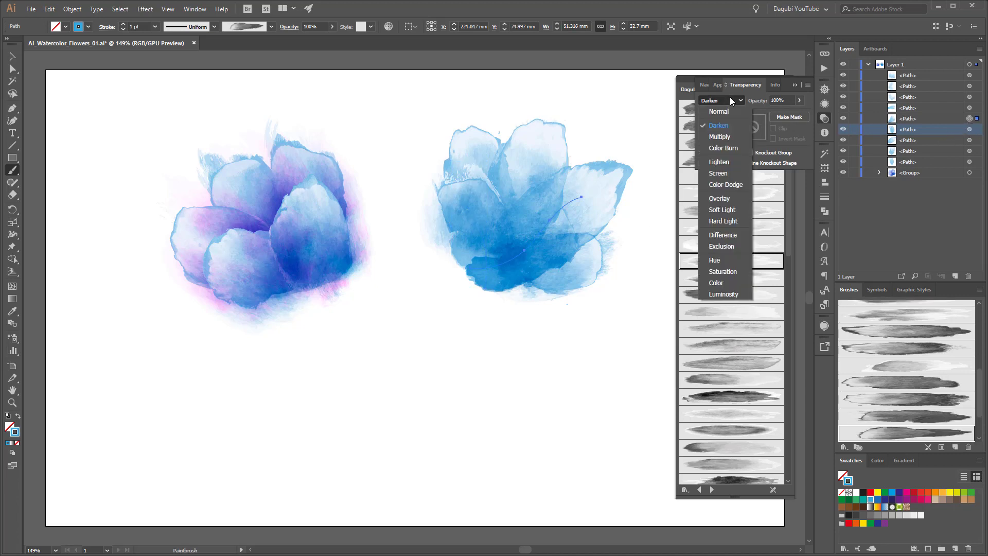
click(726, 110)
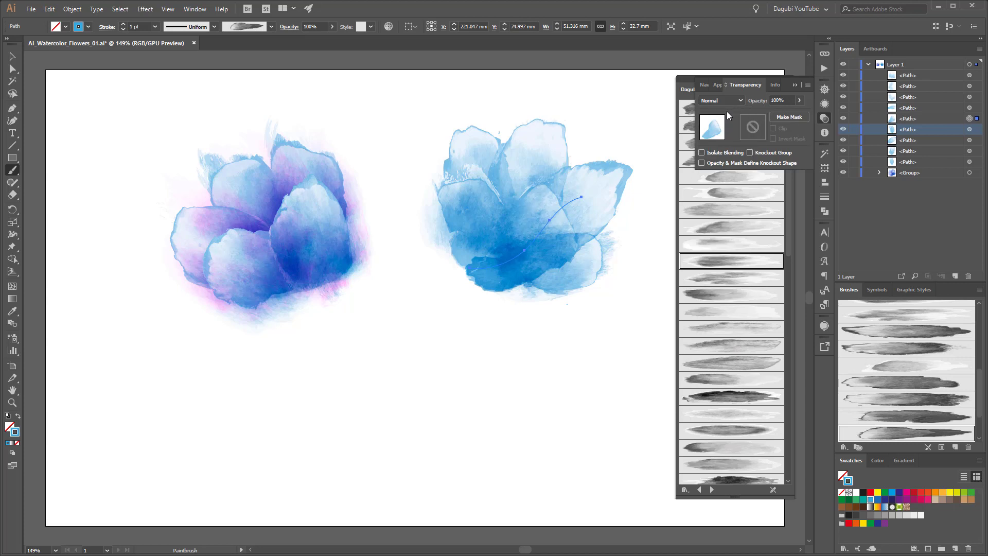
ctrl+click(565, 441)
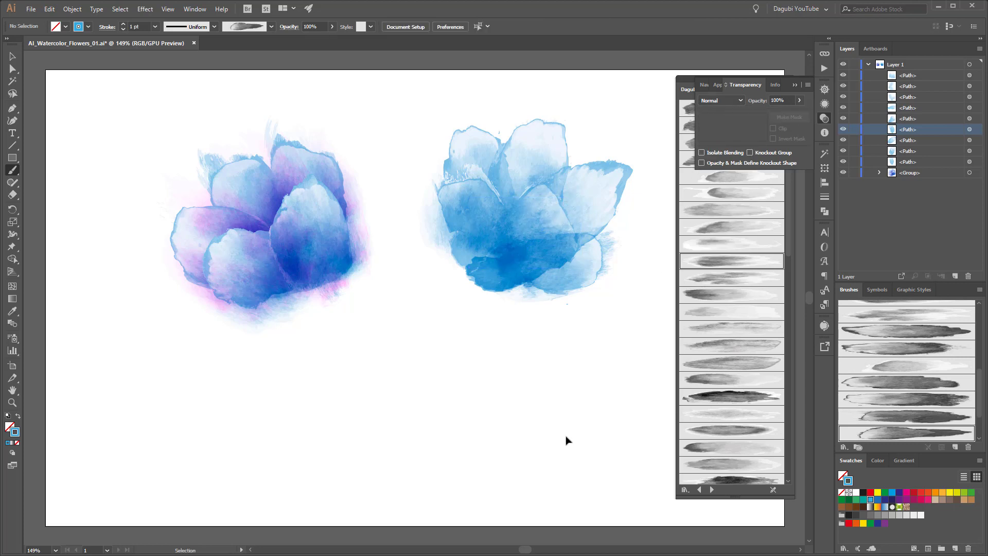
ctrl+click(594, 263)
click(717, 109)
click(717, 107)
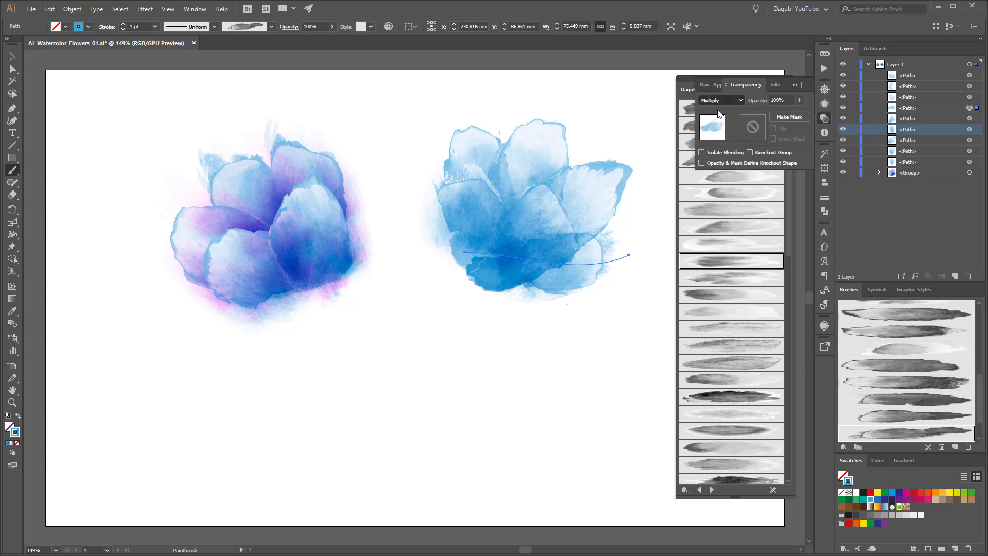
ctrl+click(616, 401)
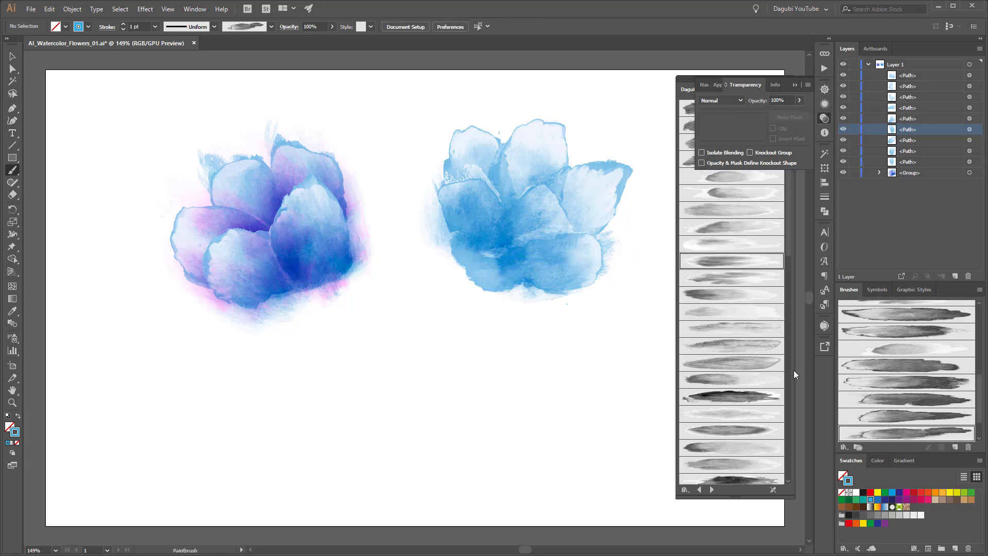
Choose a Dagubi watercolor brush and set the blend mode to Multiply.
click(741, 281)
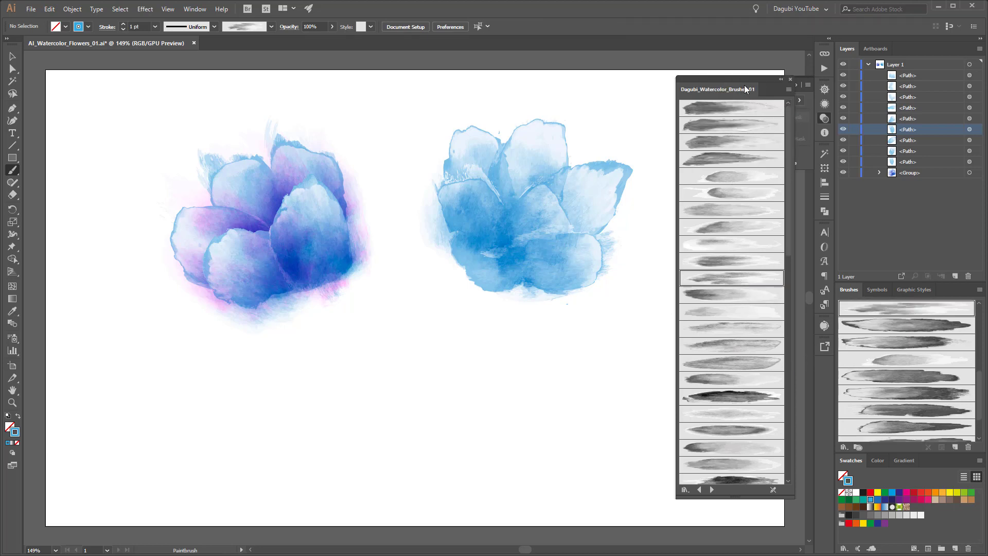
drag(744, 76, 749, 112)
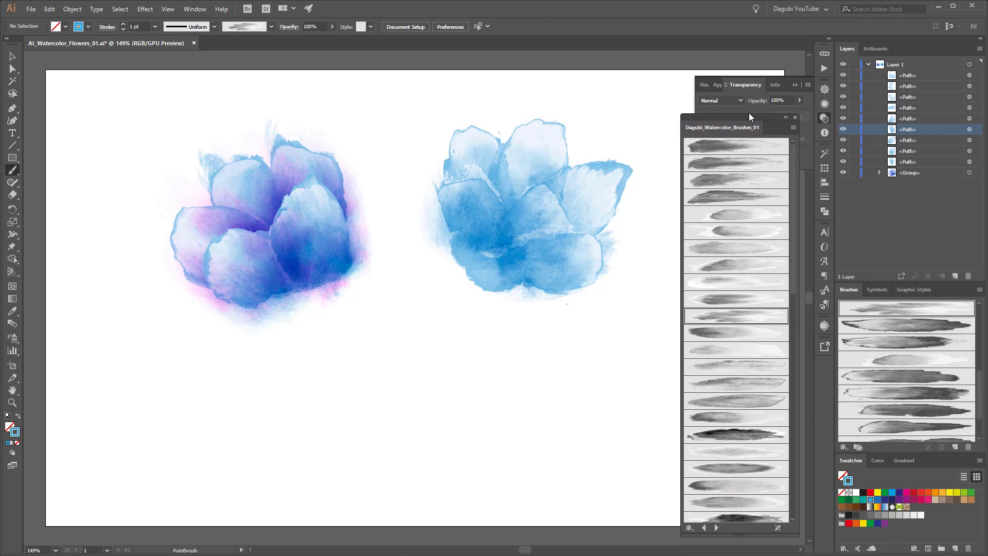
click(733, 102)
click(723, 136)
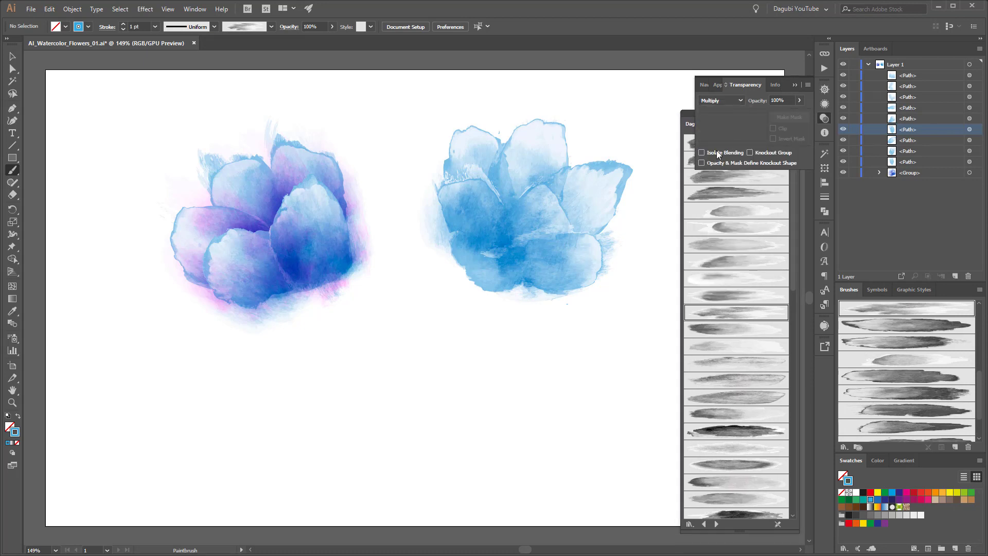
Paint a diagonal and a cross stroke darkening the right flower's centre, nudging them into place.
drag(546, 178, 459, 286)
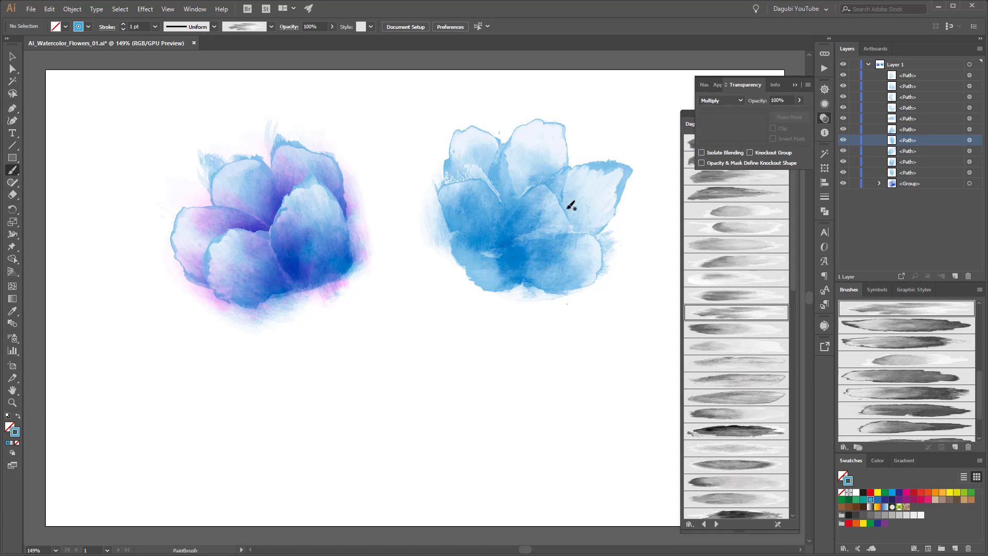
key(v)
click(514, 249)
key(b)
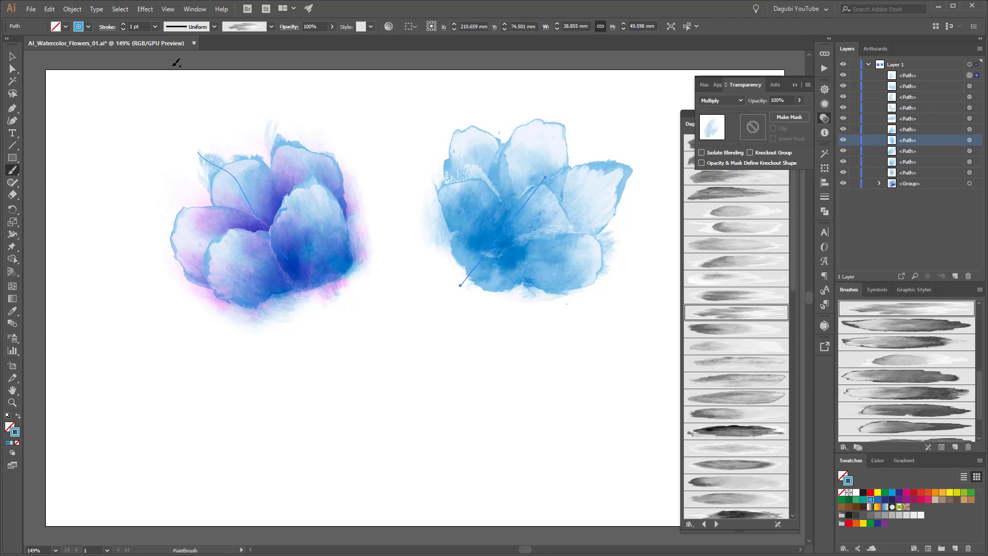
ctrl+click(485, 360)
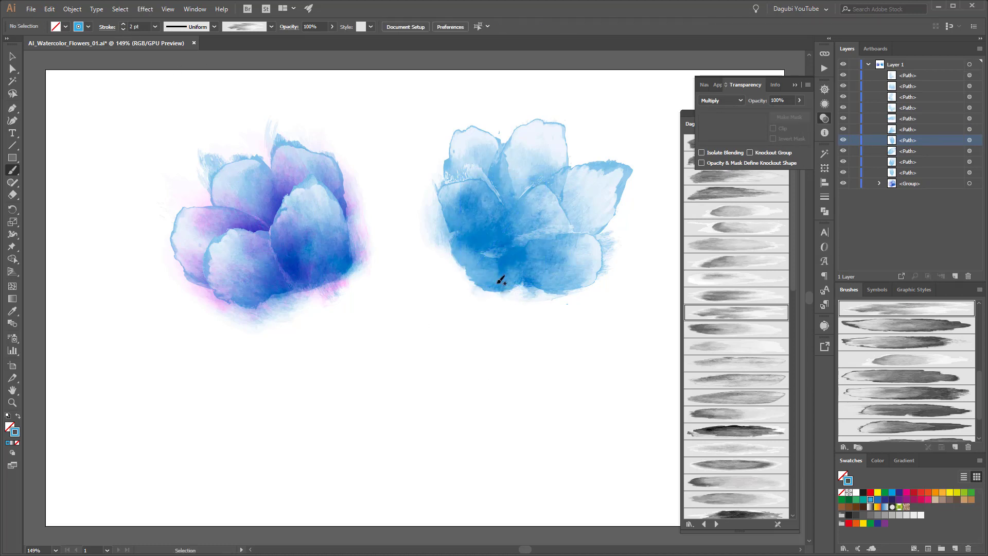
drag(566, 239, 610, 210)
drag(549, 309, 557, 288)
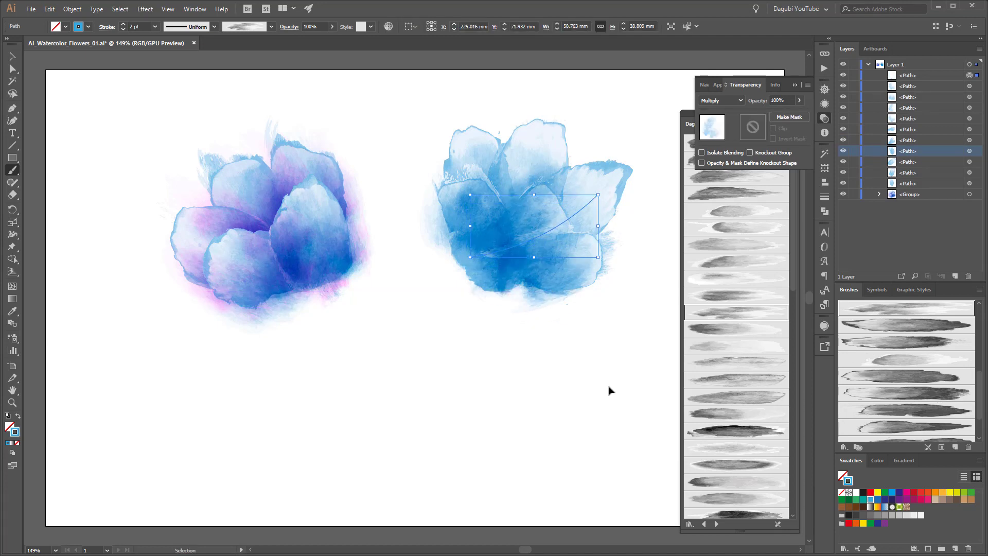
ctrl+click(609, 391)
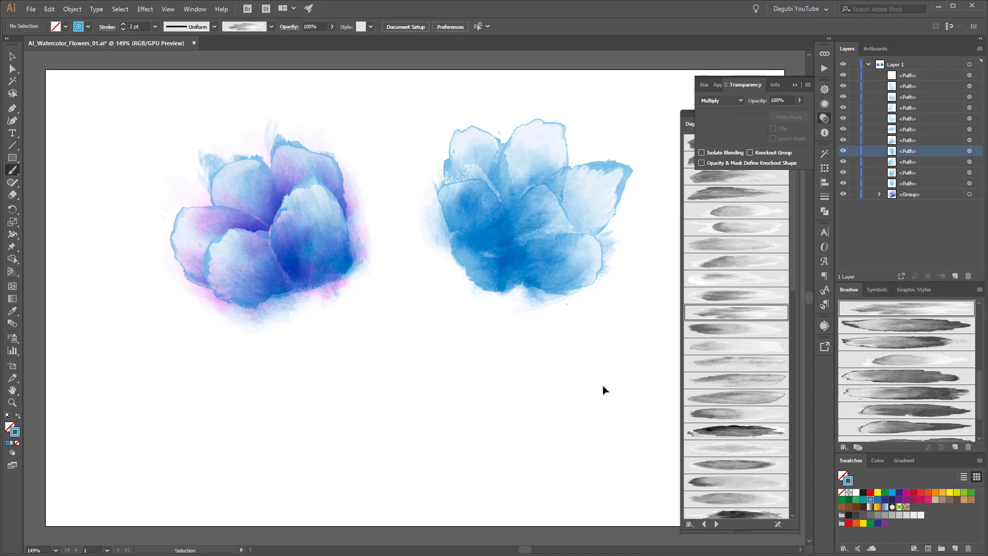
ctrl+click(205, 213)
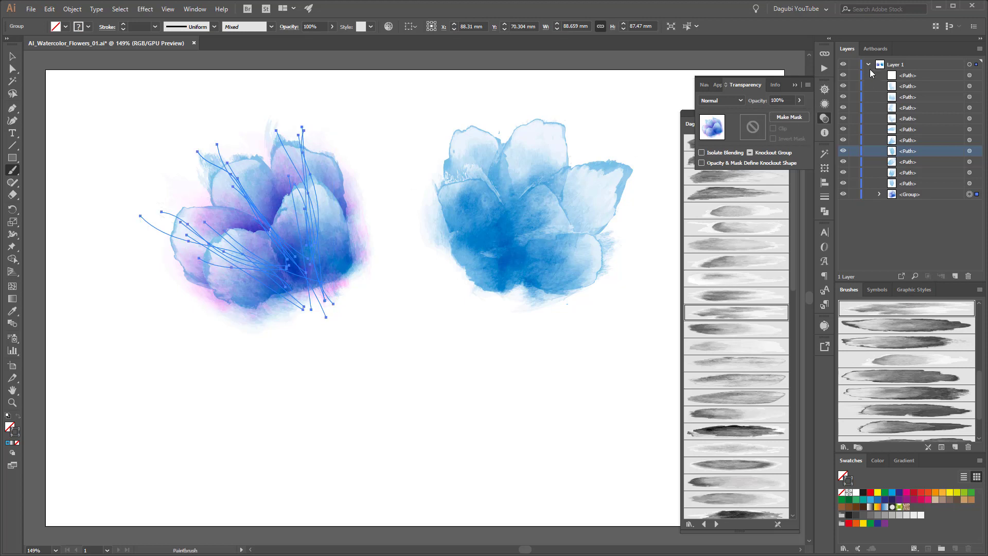
Target a pink path in the left flower group and save its R=255 G=150 B=247 colour as a new swatch.
click(879, 194)
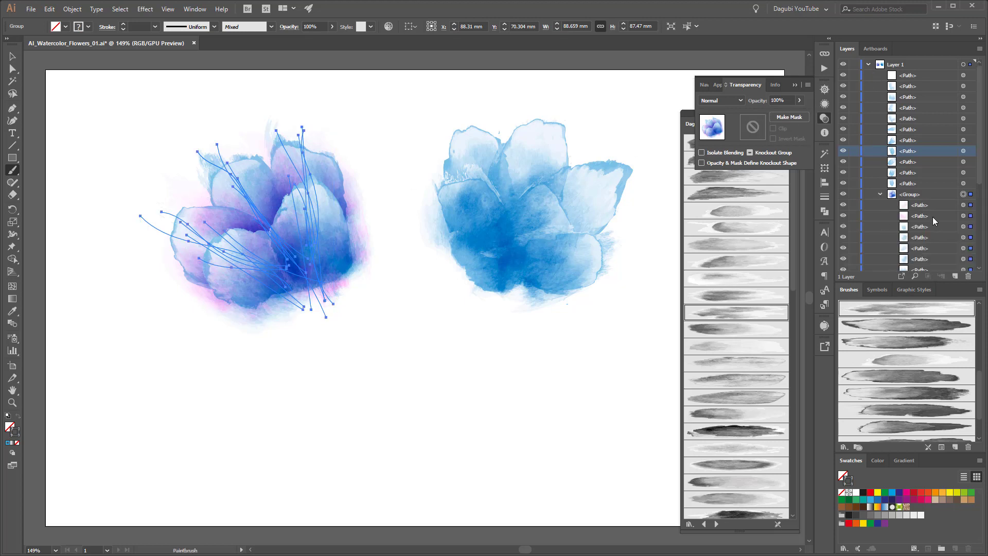
click(963, 205)
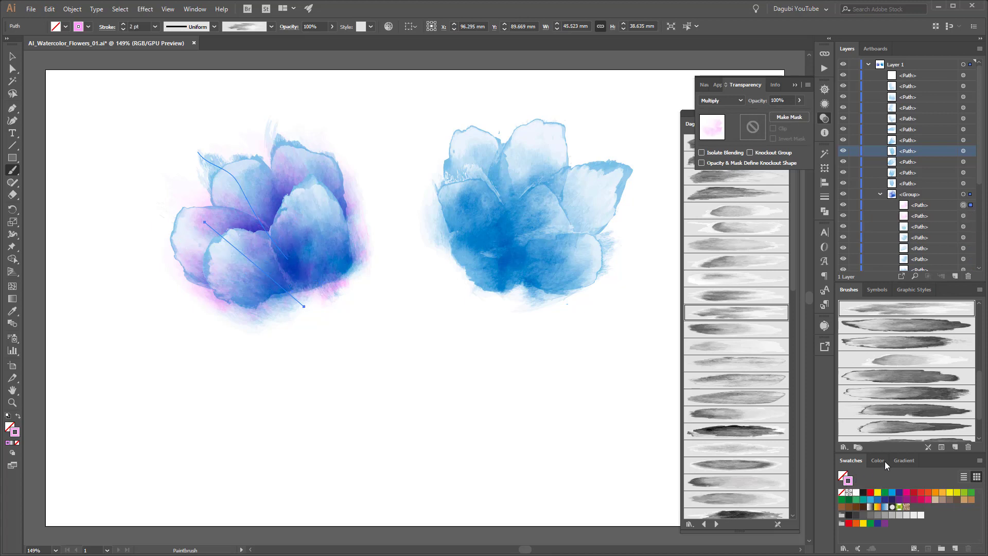
click(954, 549)
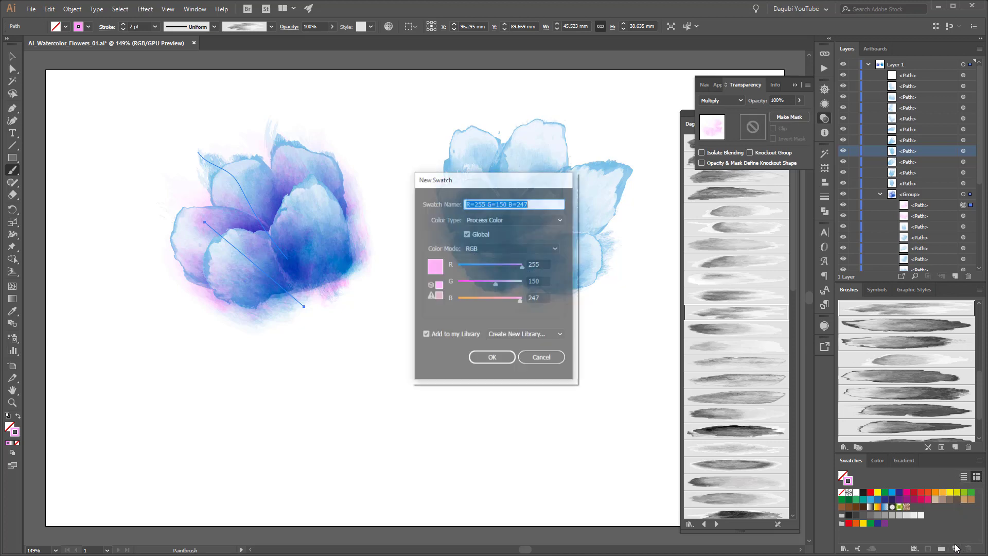
click(491, 359)
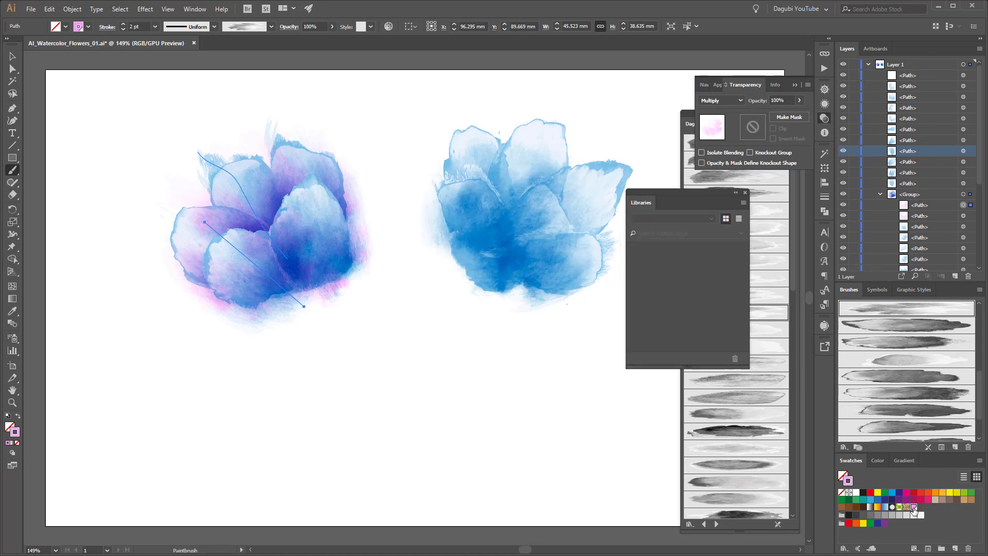
click(745, 194)
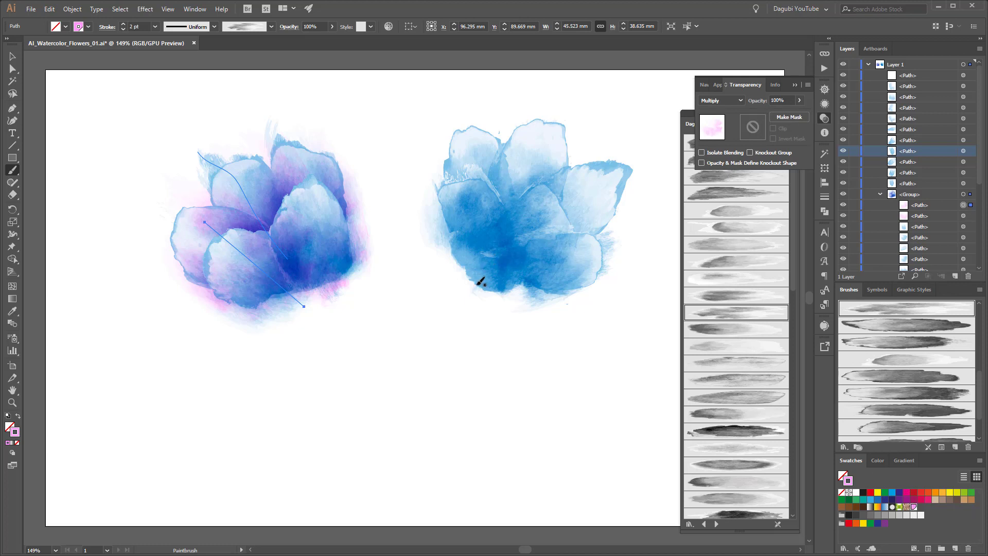
Paint pink watercolor strokes over the right blue flower.
drag(506, 225, 529, 132)
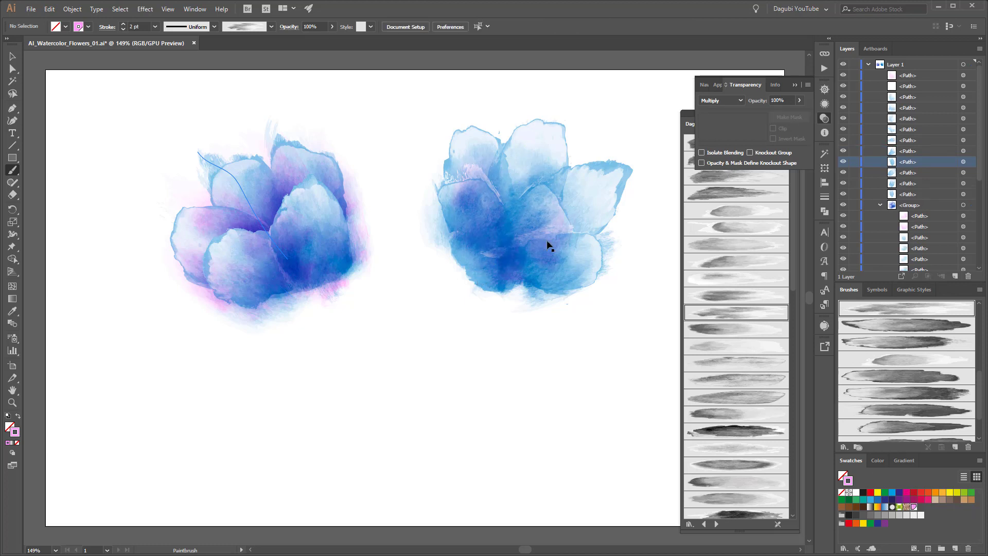
drag(547, 240, 539, 250)
ctrl+click(542, 388)
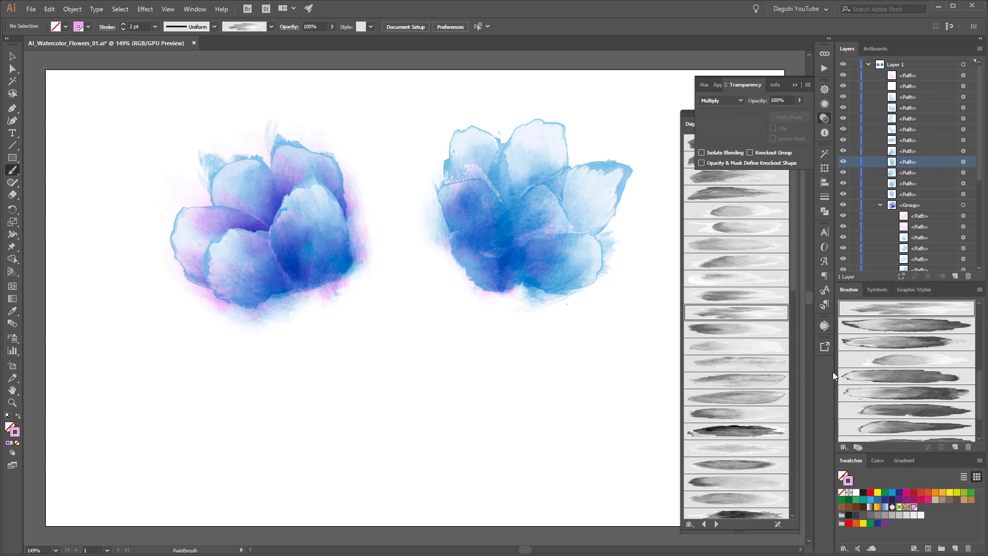
click(742, 296)
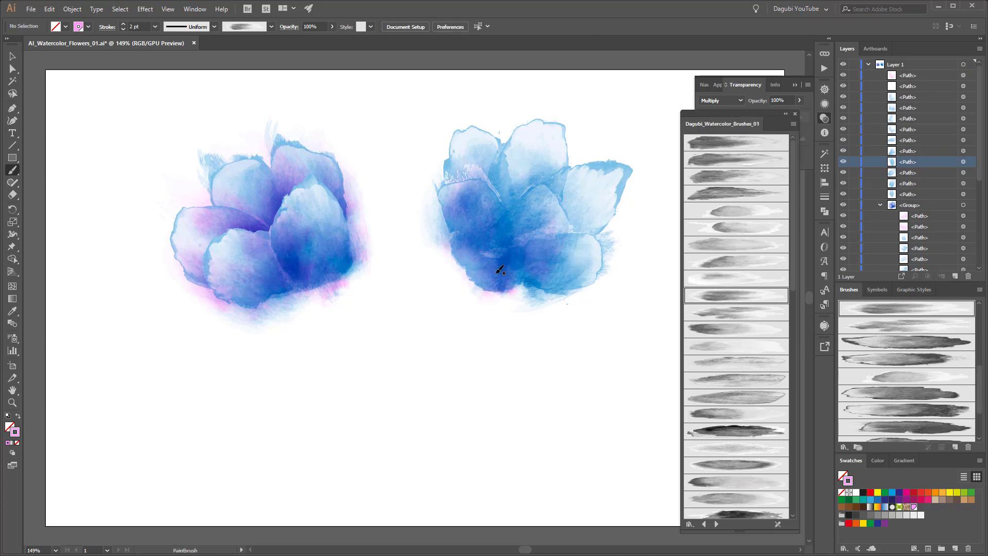
drag(551, 252, 629, 183)
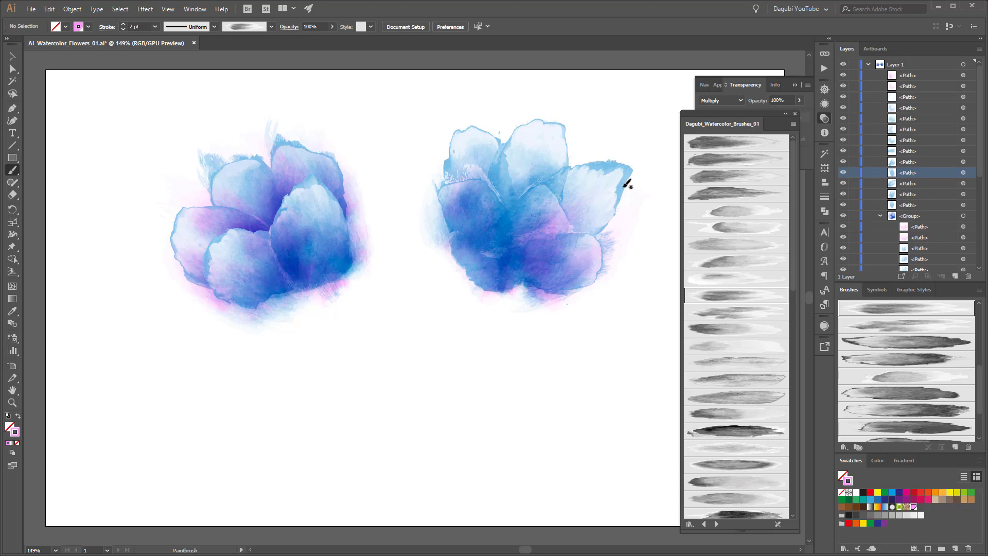
key(ctrl)
ctrl+click(536, 386)
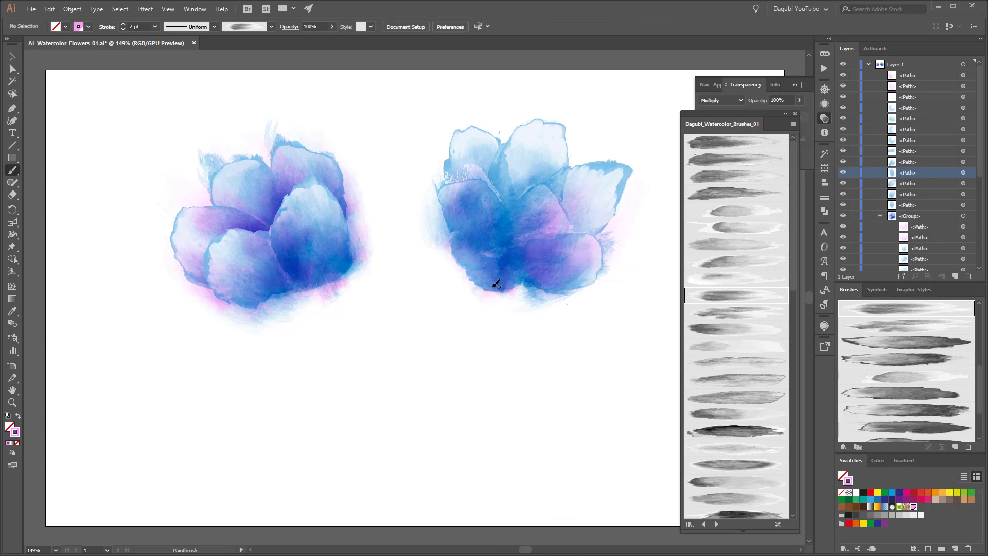
Switch the Color panel to RGB, set G to 125, and paint a deeper pink stroke up the flower.
click(877, 460)
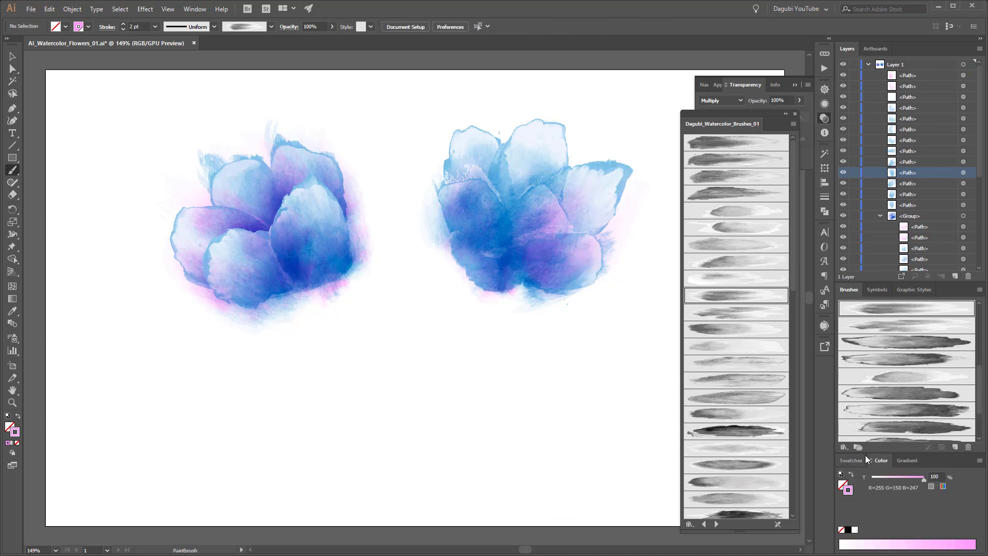
click(979, 461)
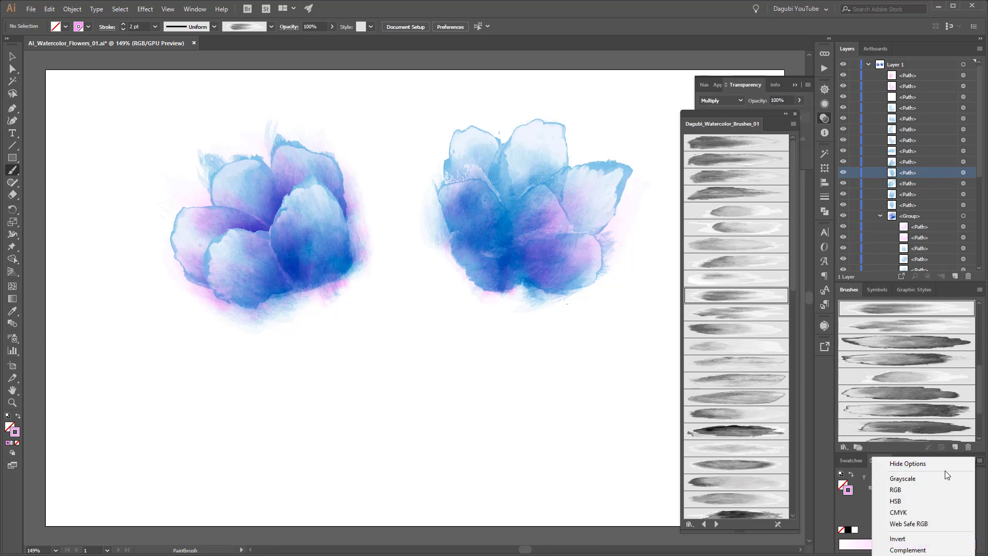
click(924, 489)
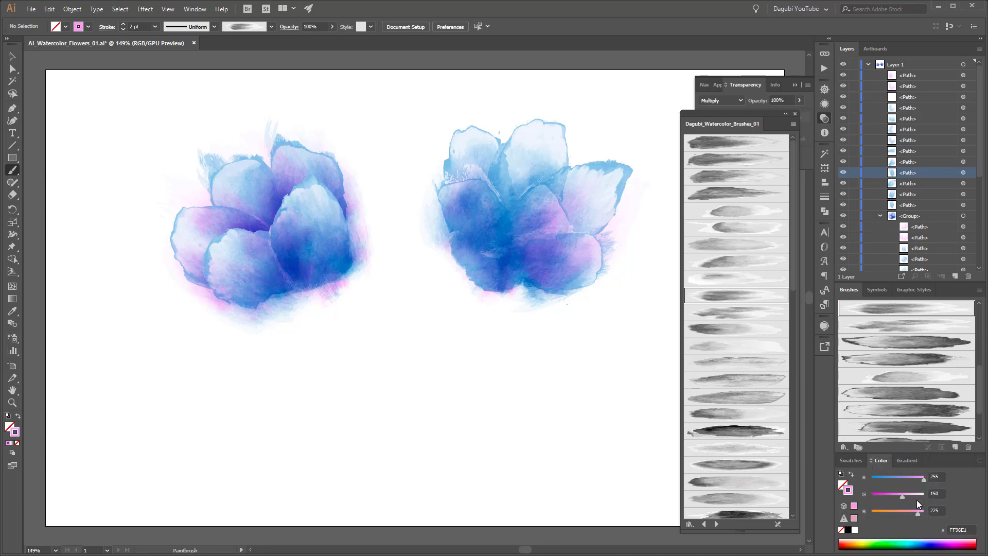
drag(900, 496, 896, 497)
drag(499, 306, 509, 280)
drag(535, 153, 547, 87)
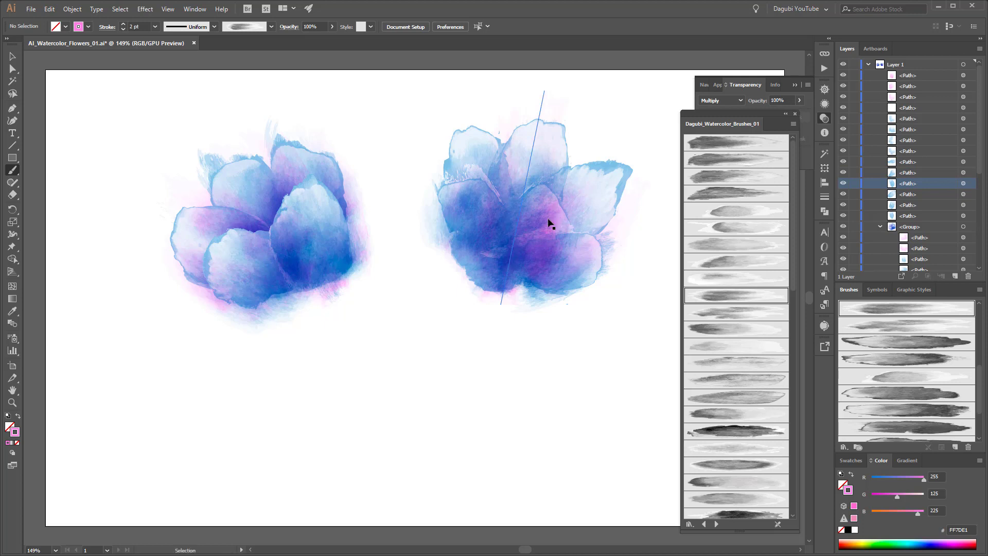
drag(552, 240, 544, 248)
ctrl+click(582, 384)
Group all the strokes of the right flower with Object > Group.
click(12, 57)
drag(410, 96, 657, 353)
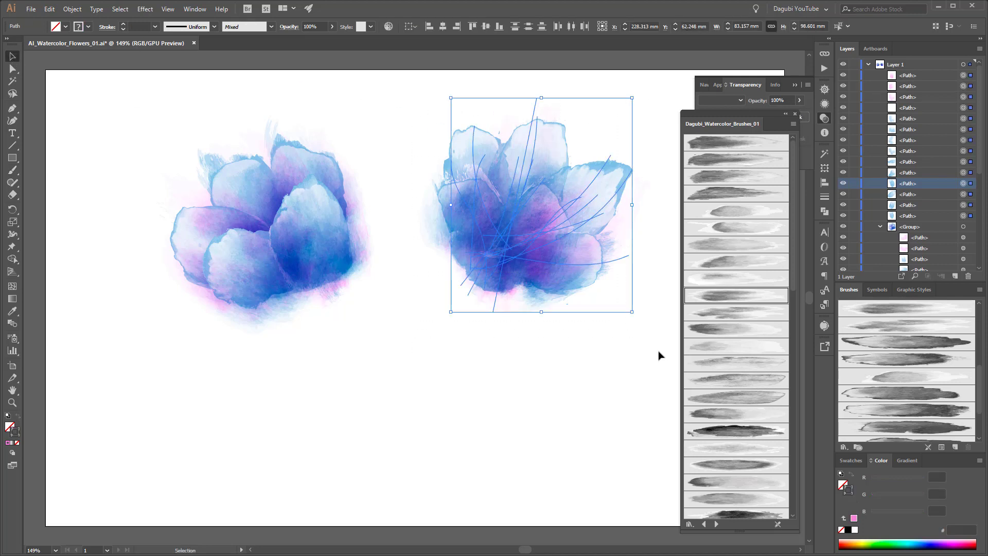
click(73, 9)
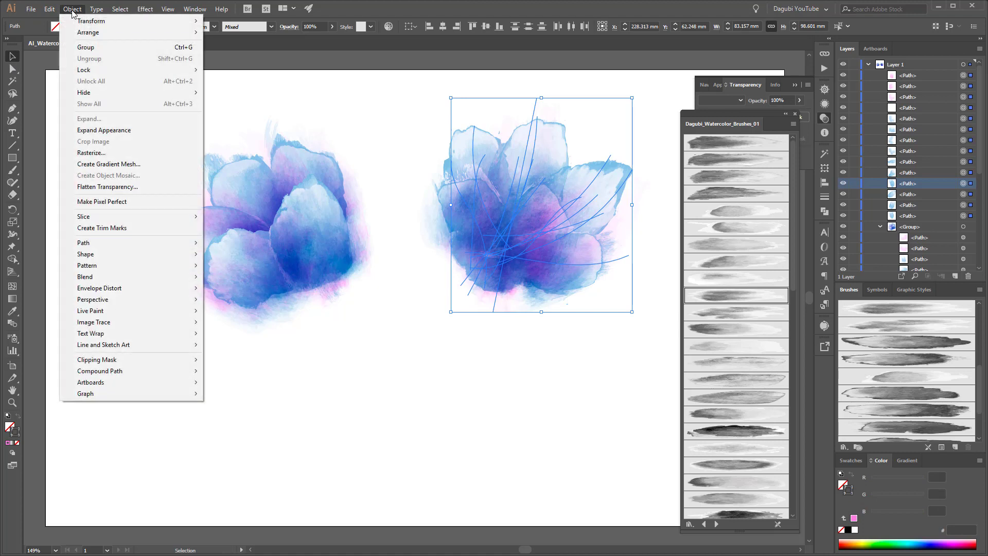
click(85, 48)
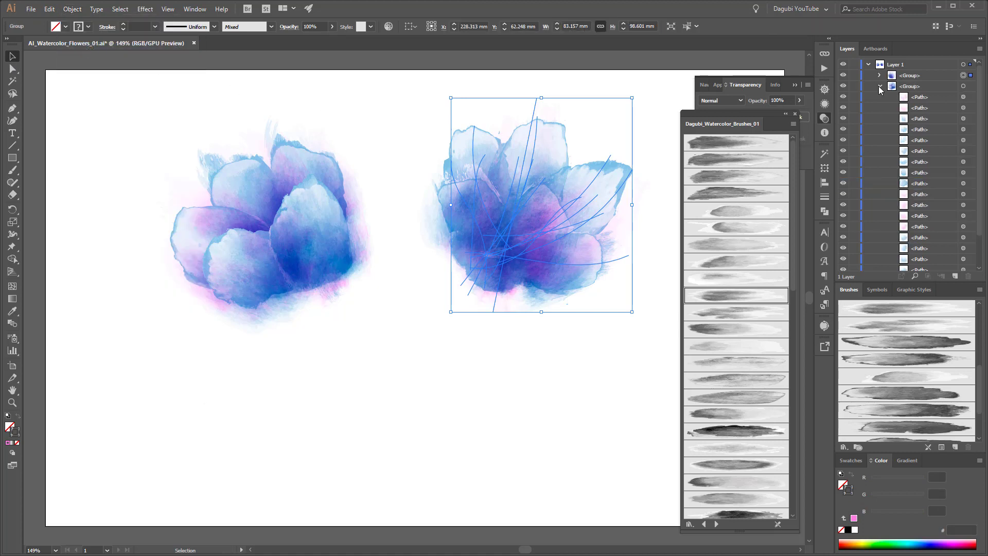
click(879, 86)
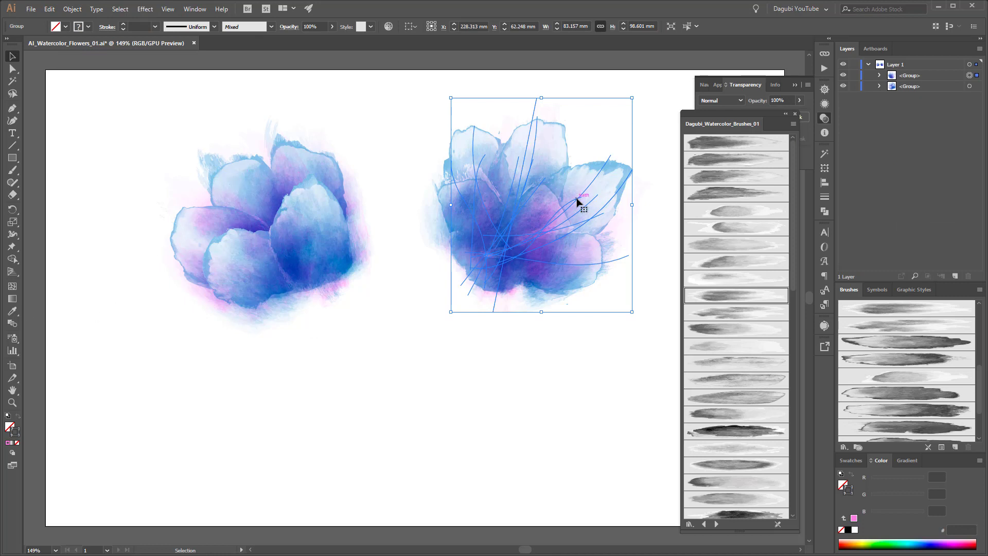
Move the right flower left, tilt it about 10° clockwise, and shift the left flower closer.
mouse_move(578, 201)
mouse_down()
mouse_move(562, 220)
mouse_move(538, 221)
mouse_move(529, 249)
mouse_move(558, 201)
mouse_up()
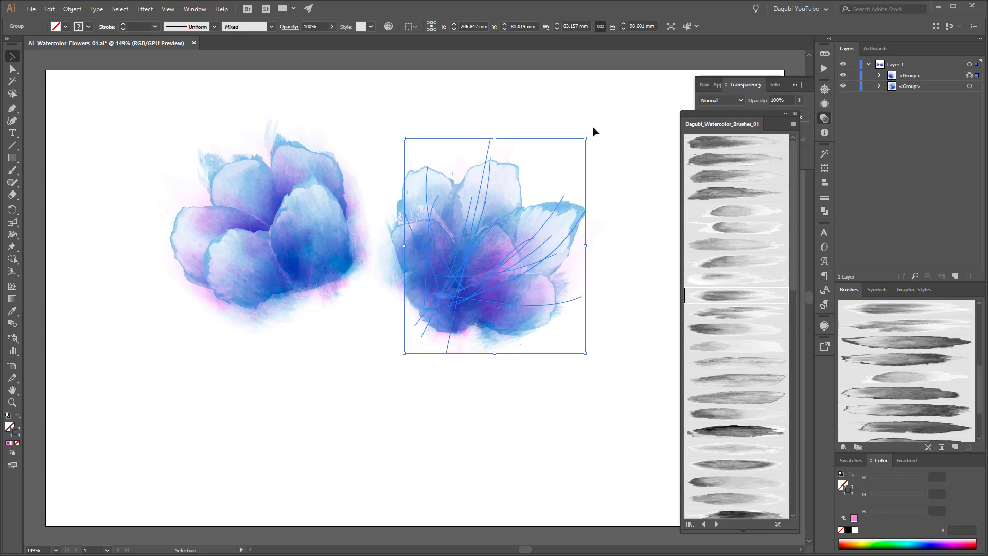
drag(589, 134, 616, 145)
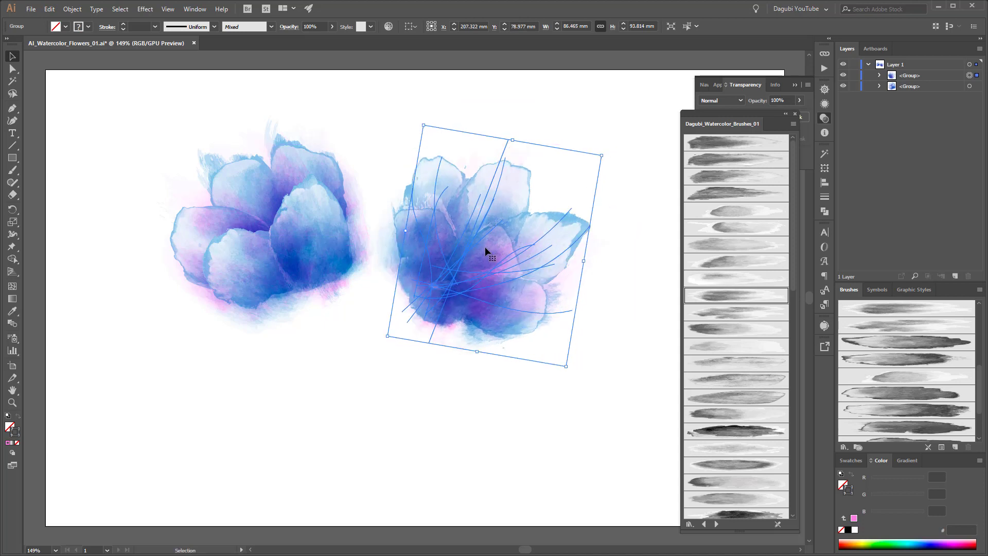
click(968, 86)
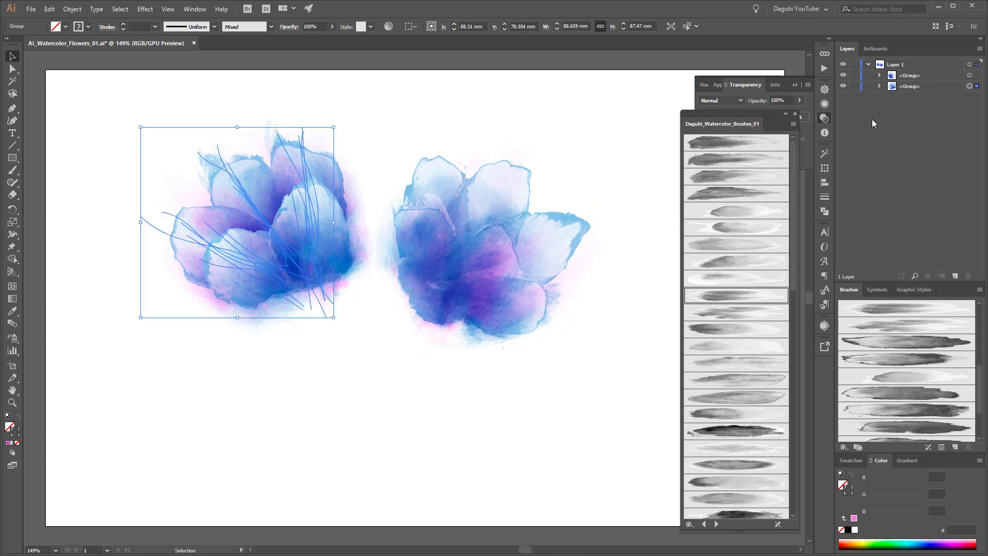
mouse_move(273, 194)
mouse_down()
mouse_move(287, 186)
mouse_move(293, 198)
mouse_move(288, 190)
mouse_up()
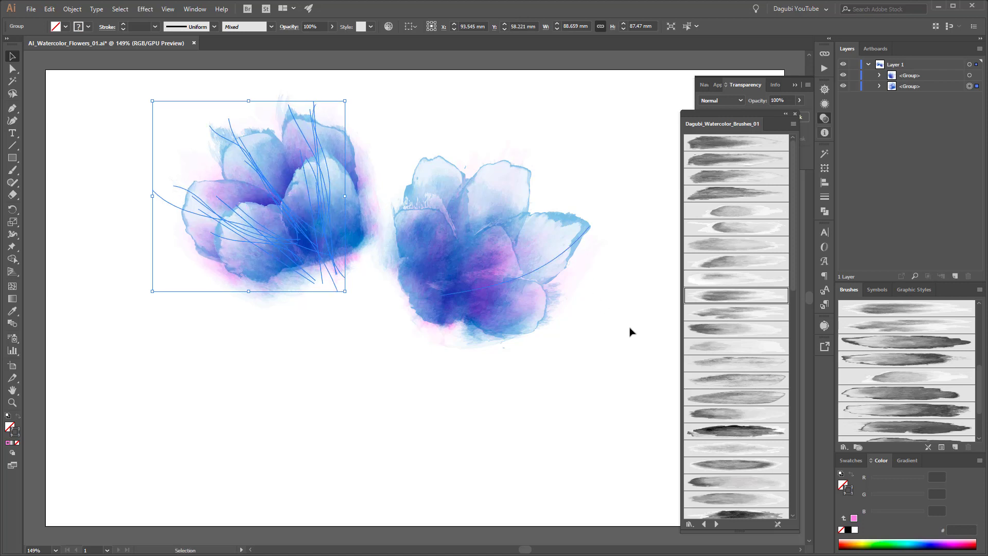
click(649, 372)
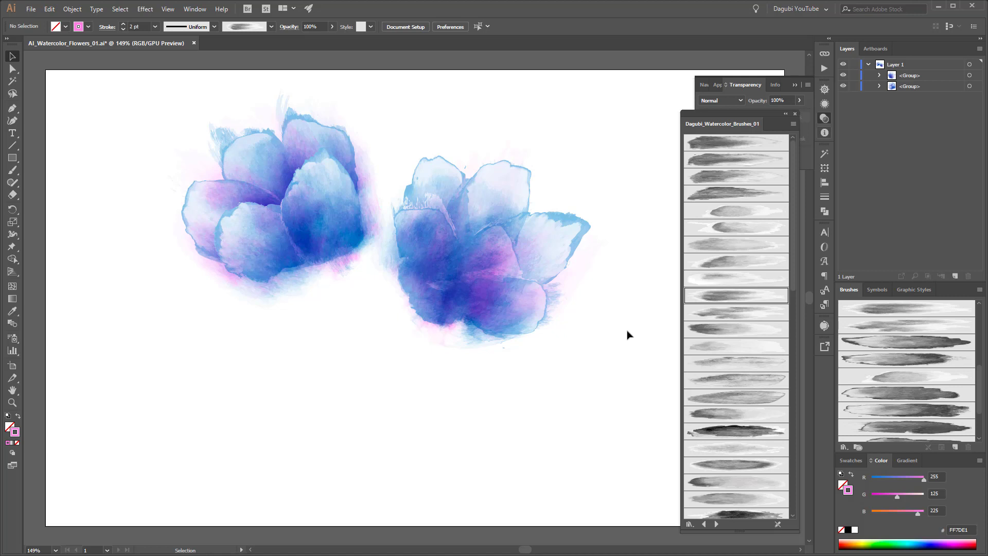
Advance two watercolor brush libraries and add a textured brush from the list.
click(715, 523)
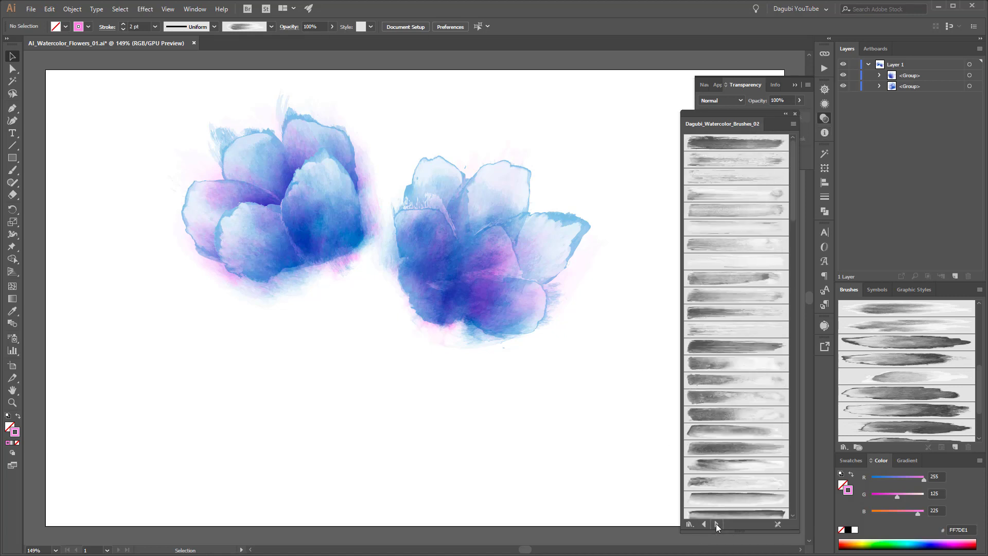
click(716, 524)
scroll(742, 356, down, 10)
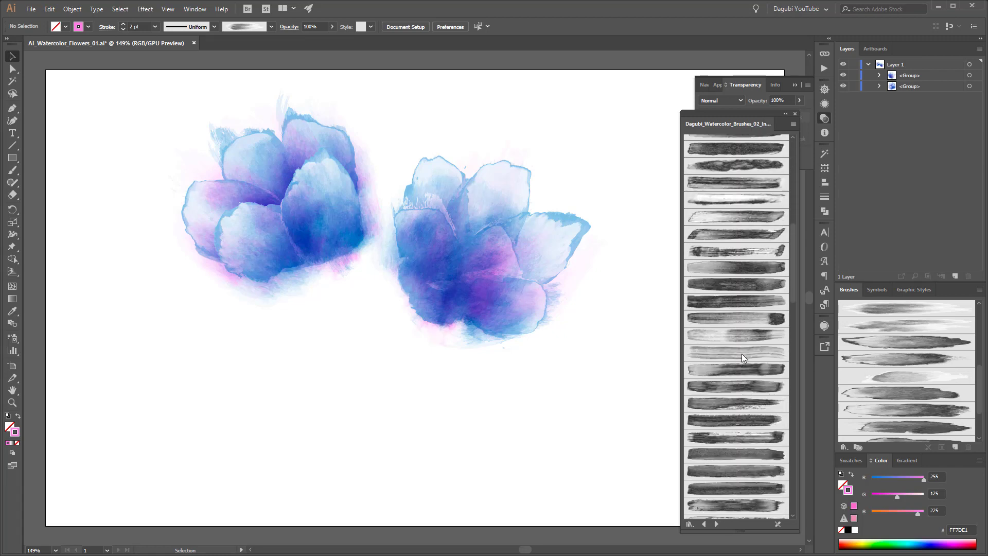
scroll(742, 353, down, 10)
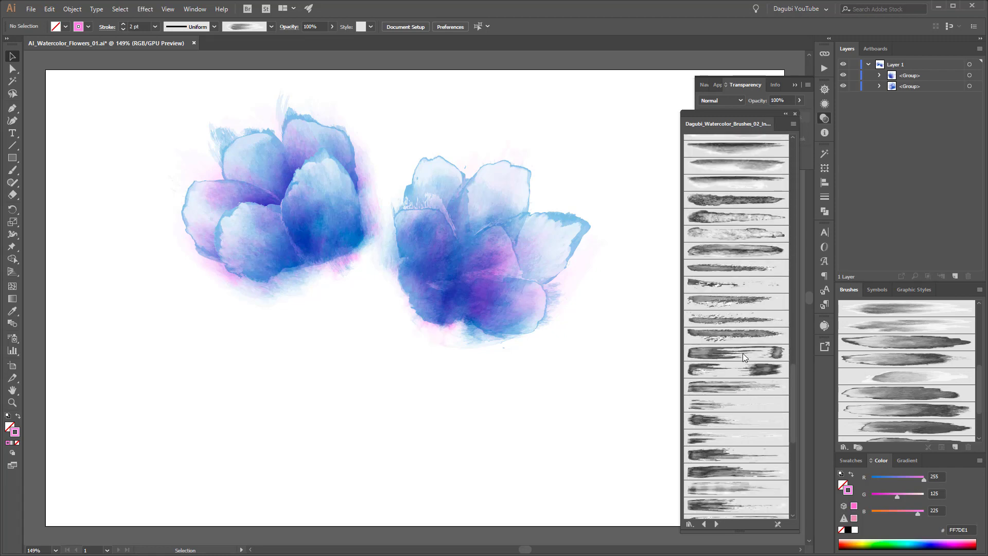
click(733, 268)
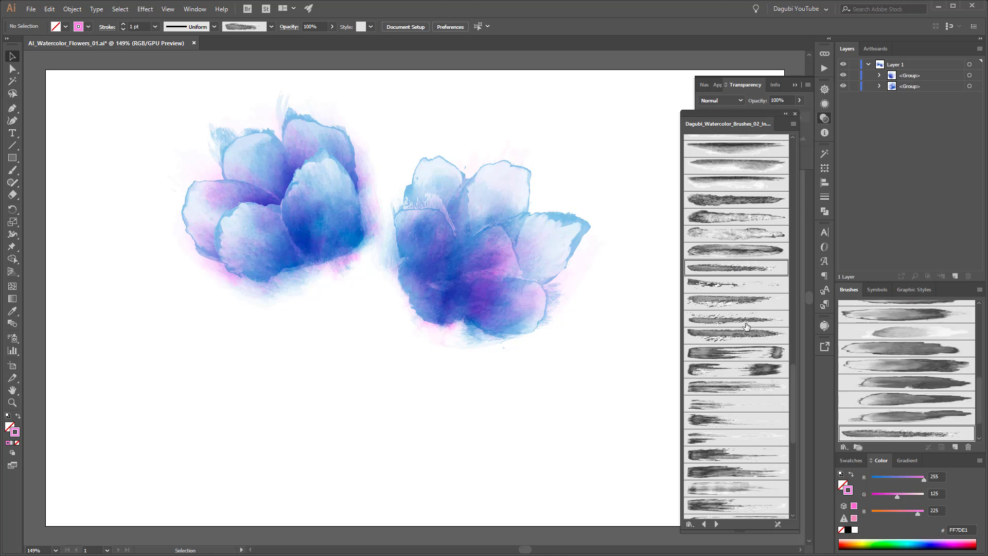
Set the stroke colour to the teal swatch and paint a trial stem under the left flower.
click(855, 460)
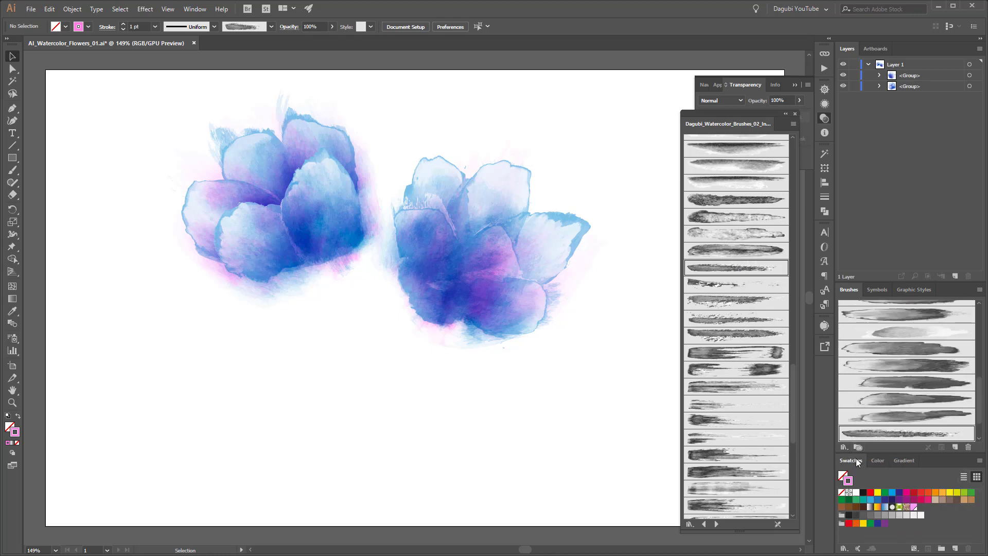
click(863, 500)
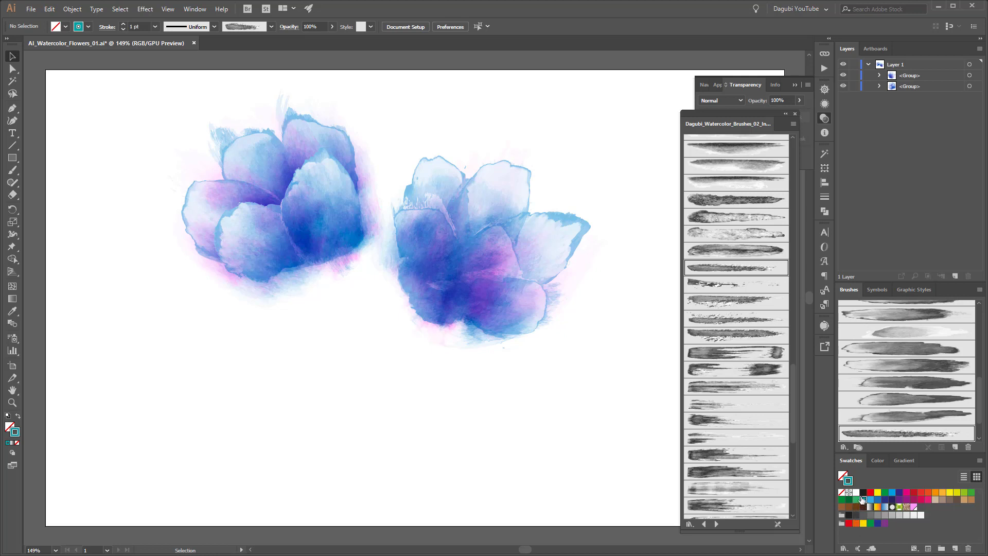
click(12, 170)
drag(353, 493, 321, 276)
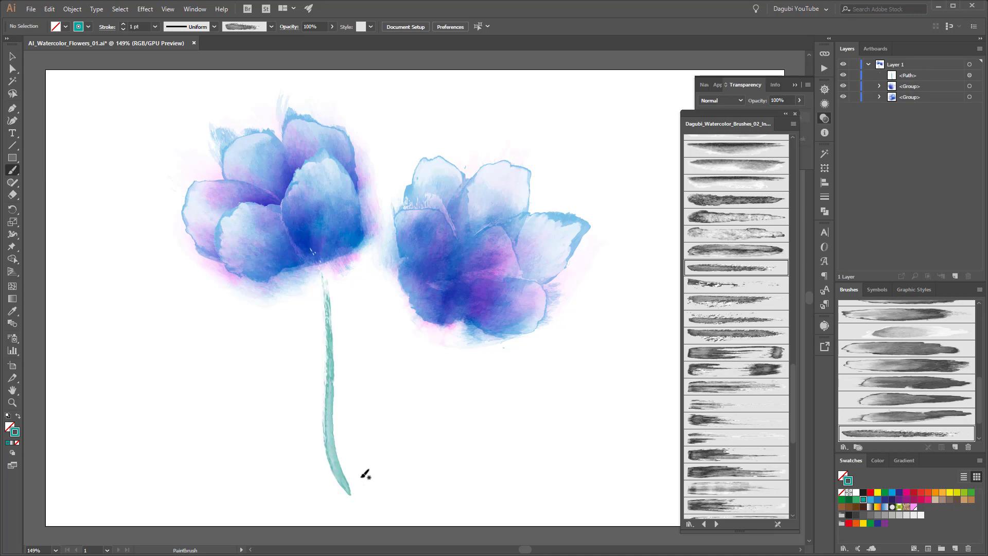
Load the previous brush library, apply another watercolor brush to the trial stem, then delete it.
click(702, 524)
scroll(709, 371, down, 5)
scroll(713, 375, down, 3)
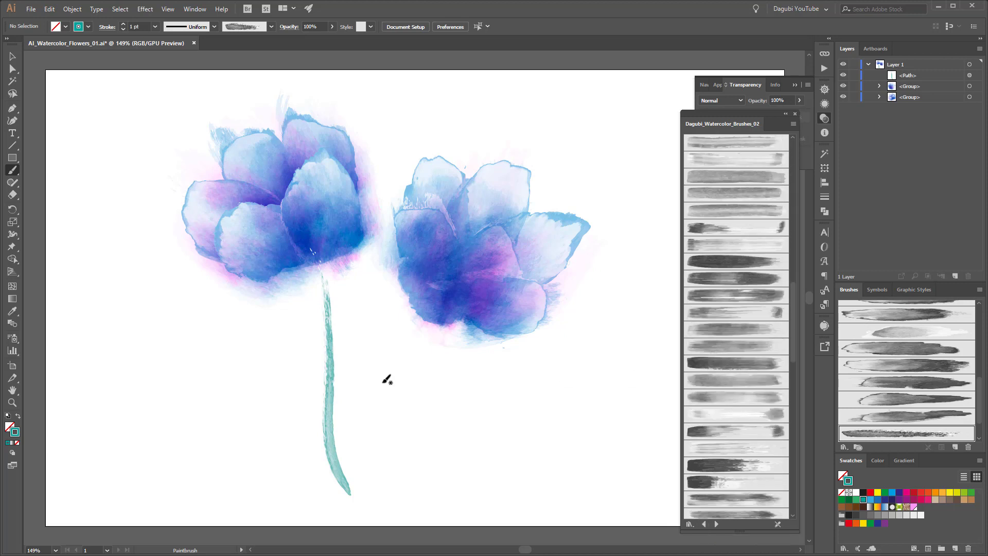
ctrl+click(326, 370)
scroll(765, 379, down, 5)
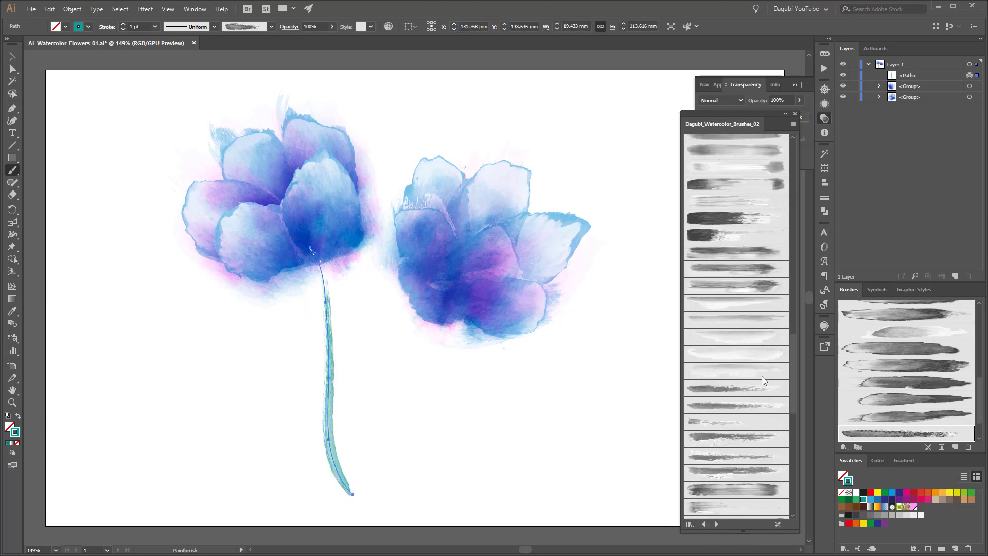
click(722, 390)
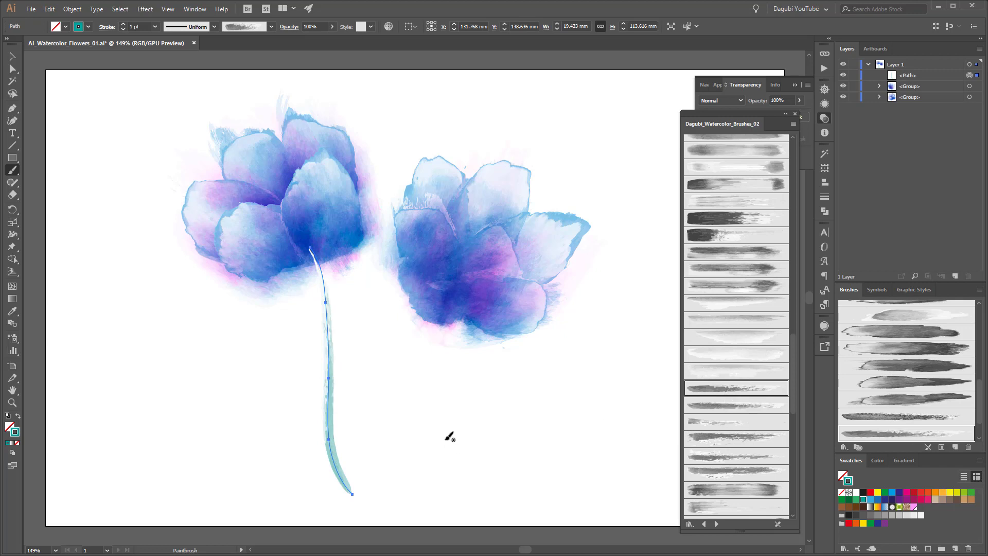
key(Delete)
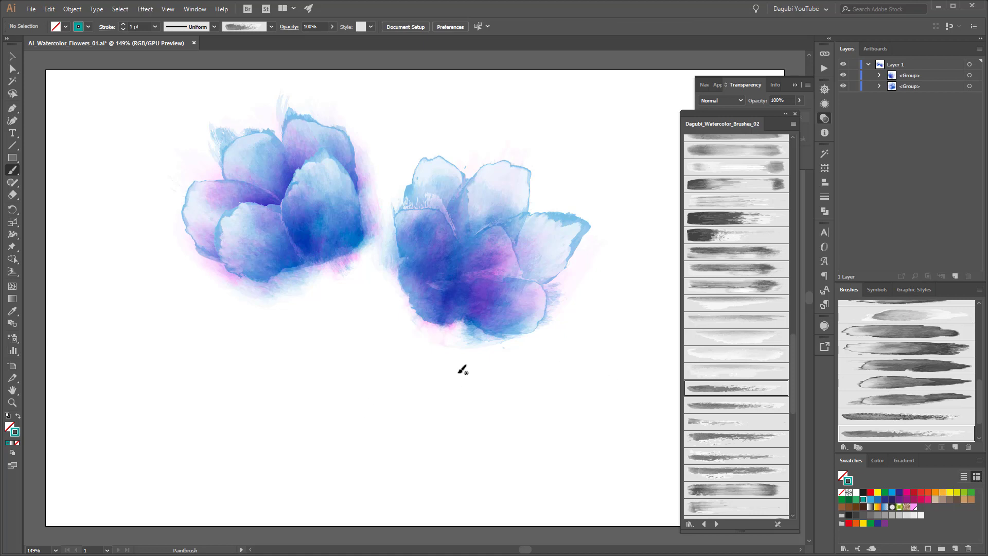
Add Layer 2 and move it beneath Layer 1.
click(868, 65)
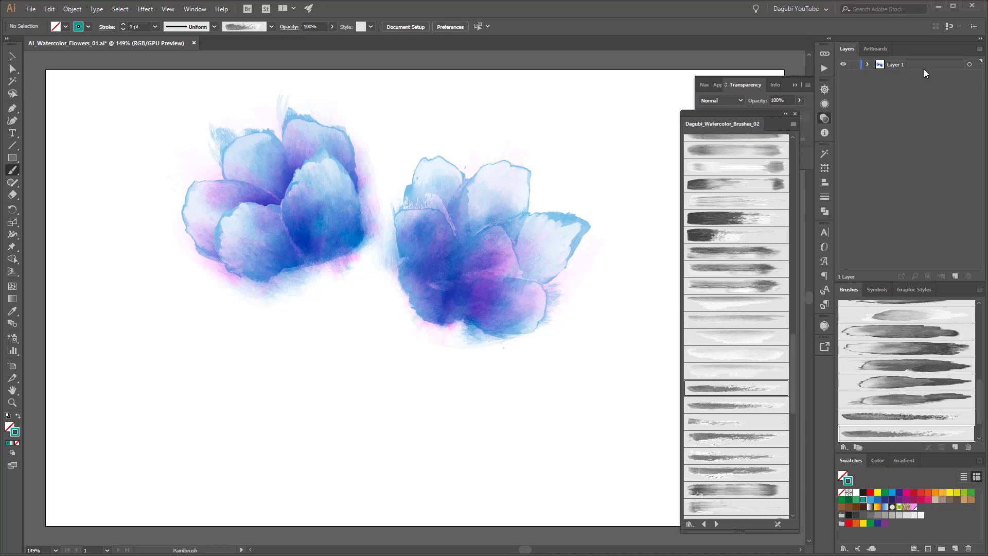
click(954, 277)
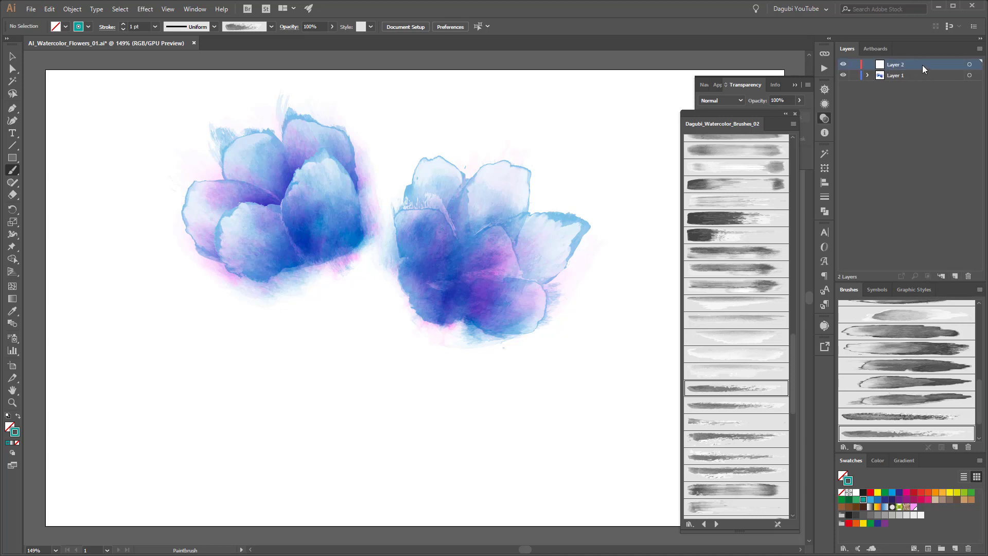
drag(922, 64, 922, 86)
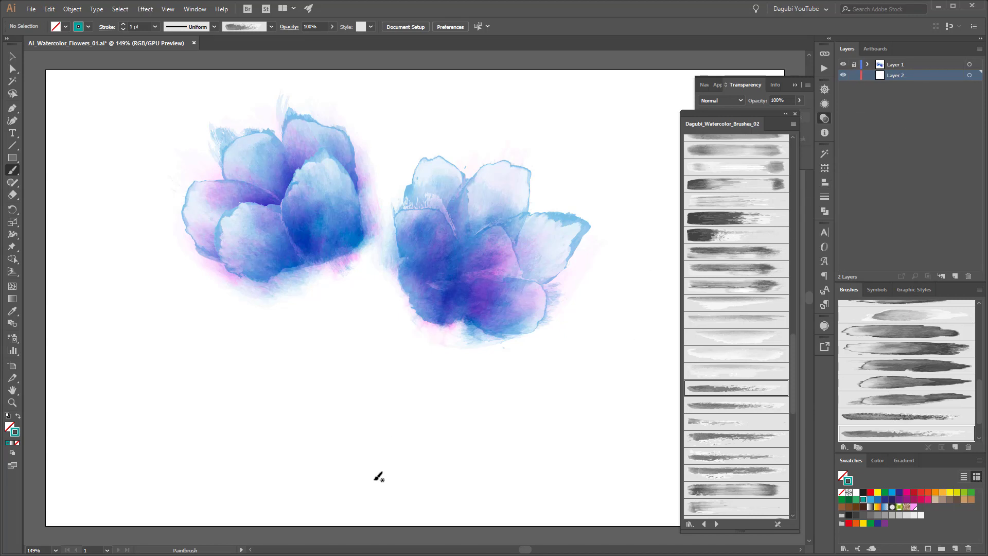
Paint a teal stem up to the left flower, redoing the first attempt.
drag(375, 478, 346, 395)
drag(302, 200, 299, 194)
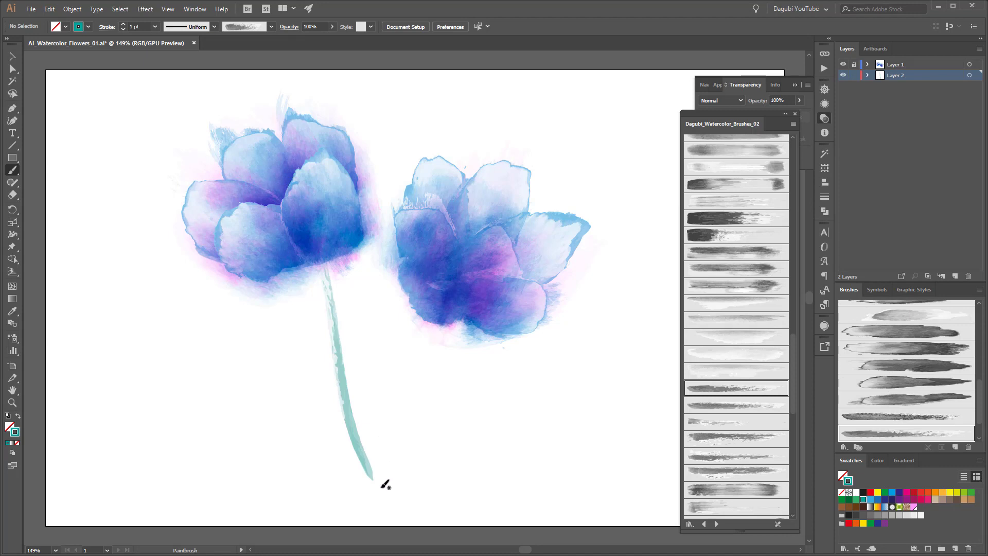
ctrl+click(369, 460)
key(Delete)
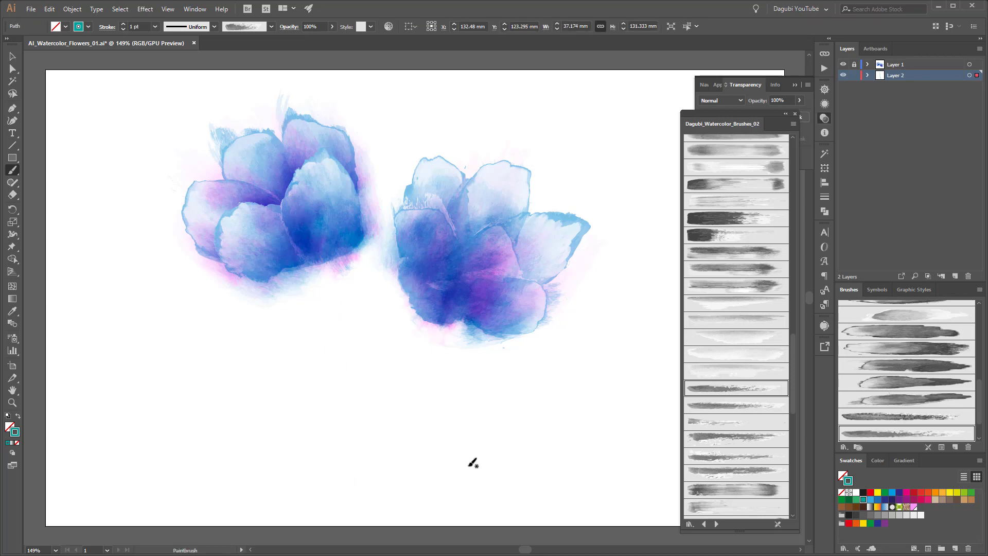
drag(342, 496, 354, 454)
drag(362, 374, 322, 275)
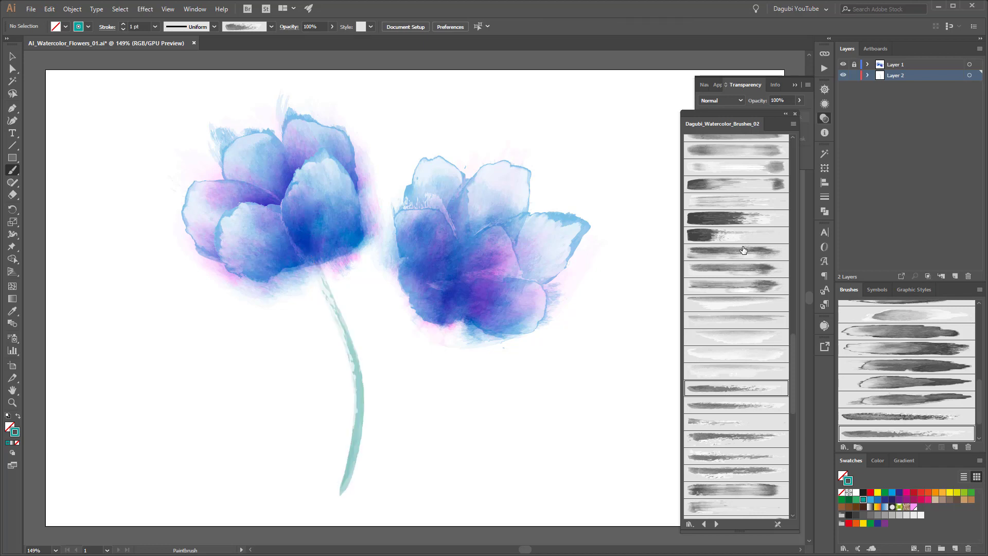
Paint a second stem with another watercolor brush, curving up under the right flower.
click(752, 404)
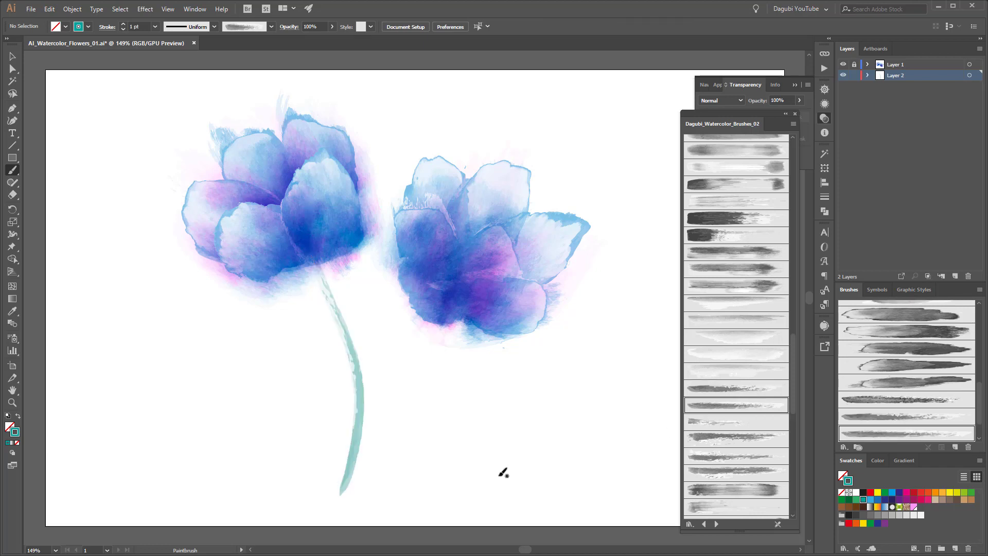
mouse_move(354, 494)
mouse_down()
mouse_move(342, 390)
mouse_move(351, 346)
mouse_up()
drag(380, 304, 406, 294)
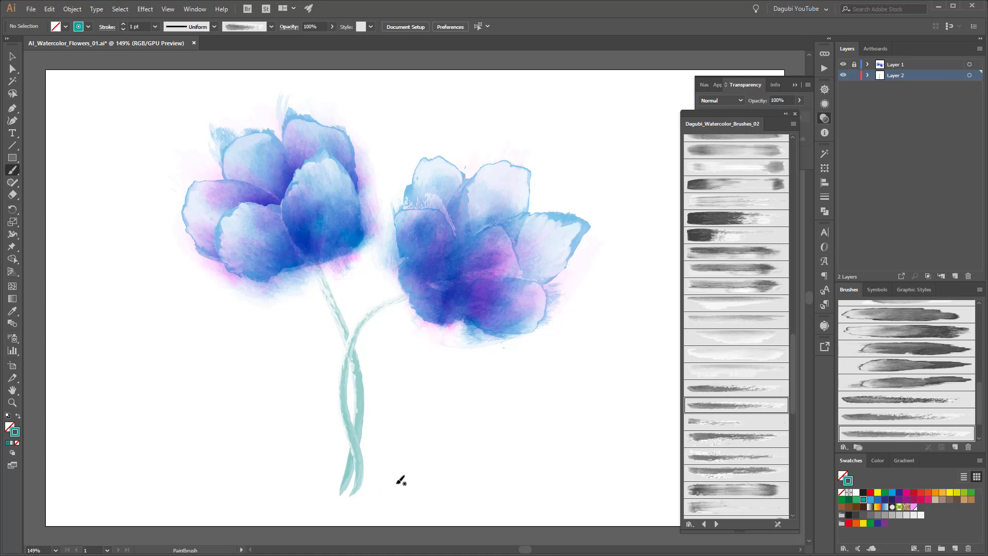
Set both stems' blend mode to Darken and paint a leaf sweeping left from the base.
click(729, 462)
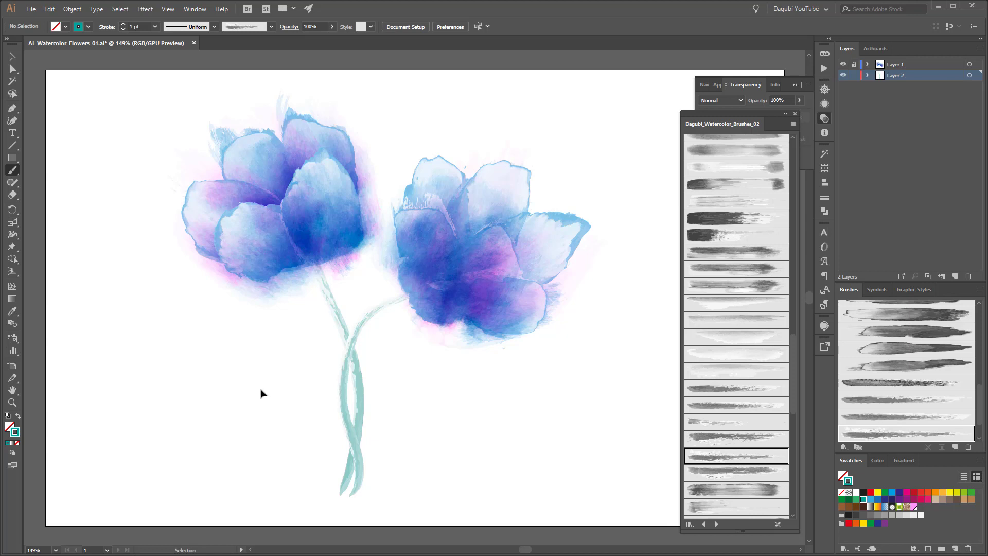
drag(260, 387, 427, 438)
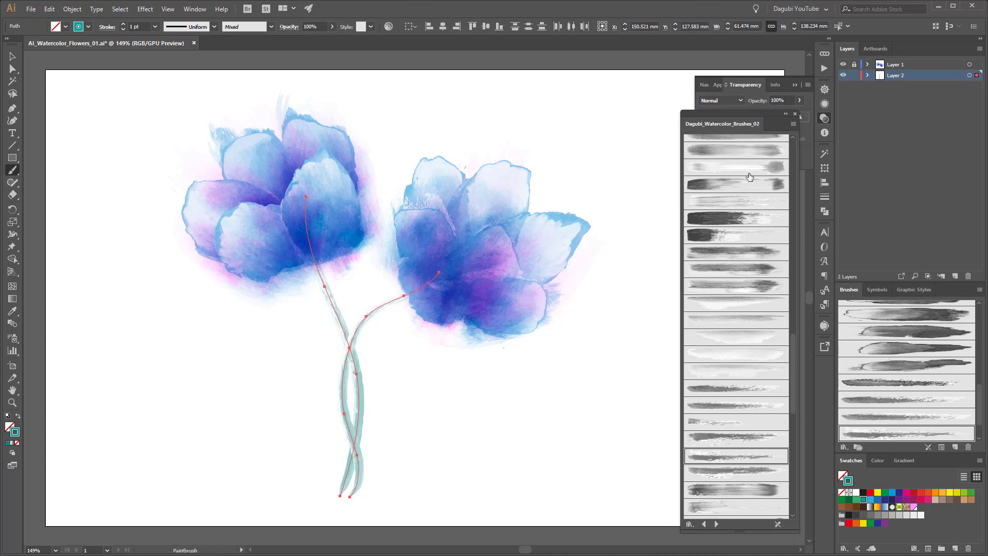
click(721, 99)
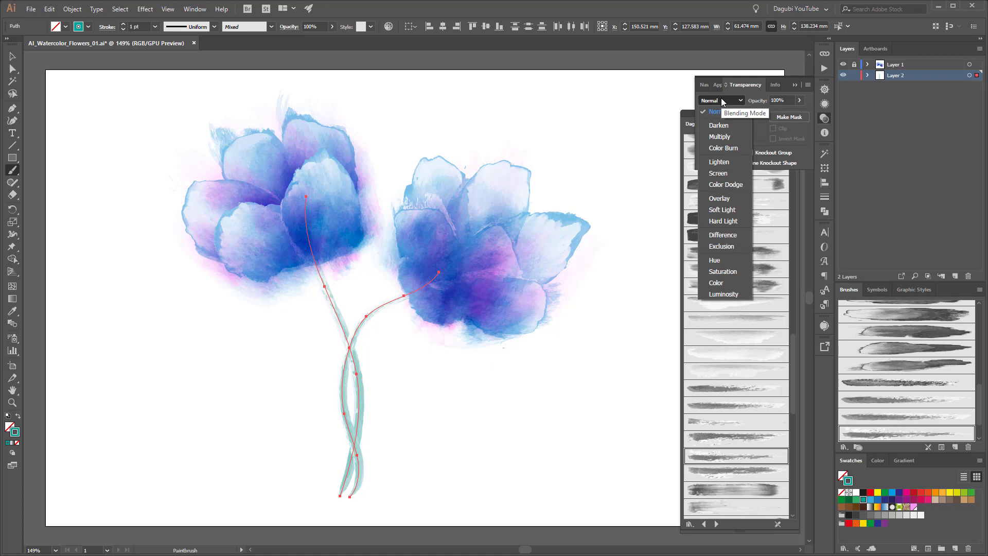
click(722, 125)
ctrl+click(530, 443)
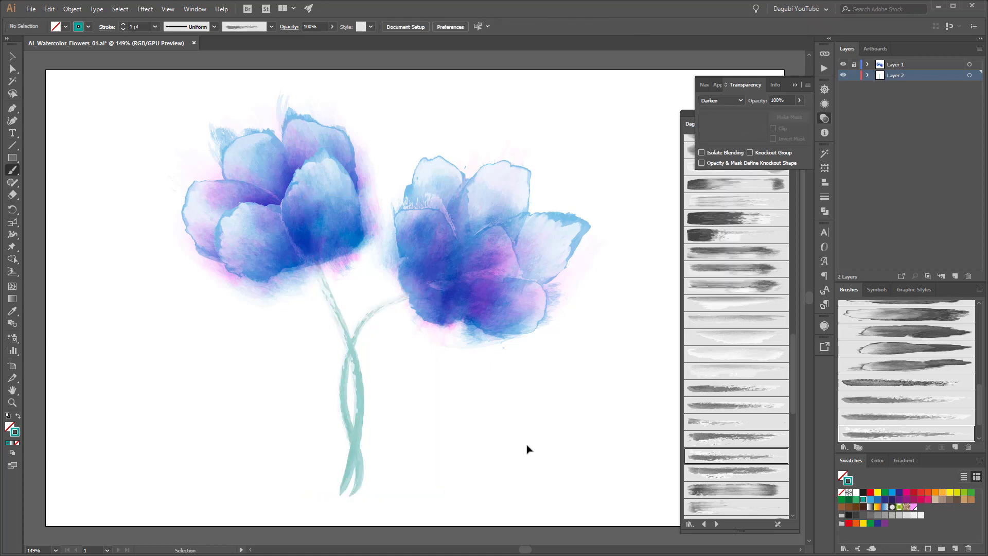
mouse_move(351, 497)
mouse_down()
mouse_move(345, 448)
mouse_move(312, 422)
mouse_move(244, 419)
mouse_move(195, 401)
mouse_up()
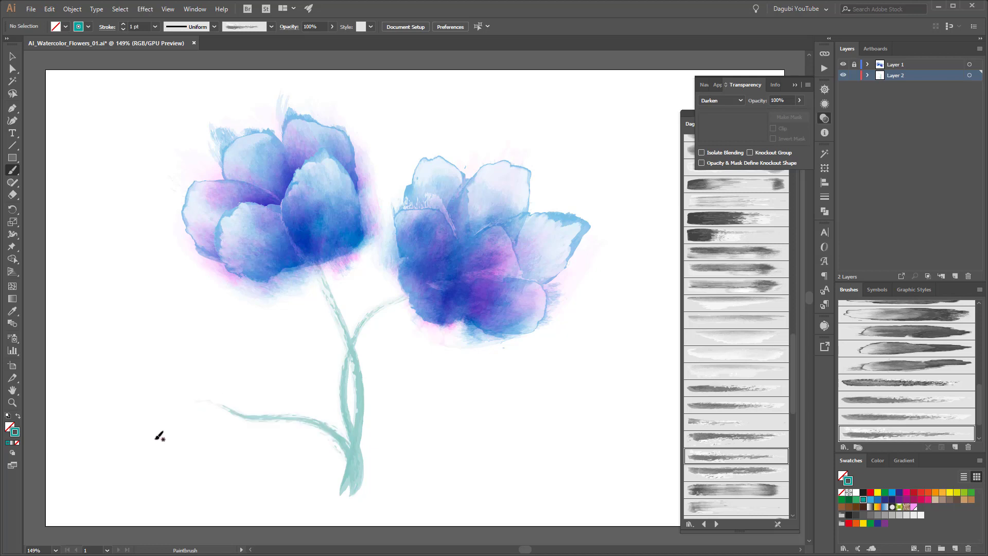
Load the Dagubi_Watercolor_Brushes_02_Invert library and add its Art Brush 10.
click(717, 523)
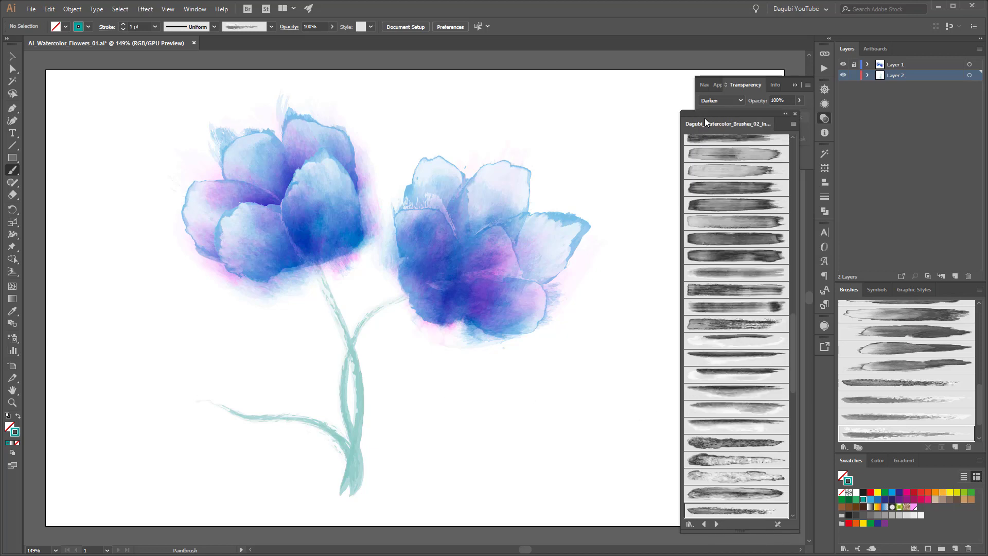
scroll(722, 300, up, 10)
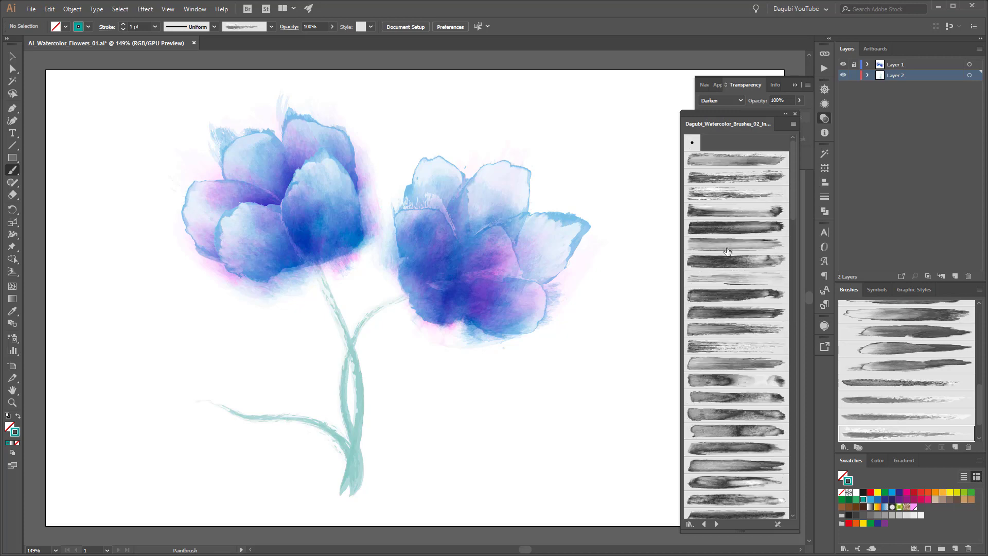
click(734, 313)
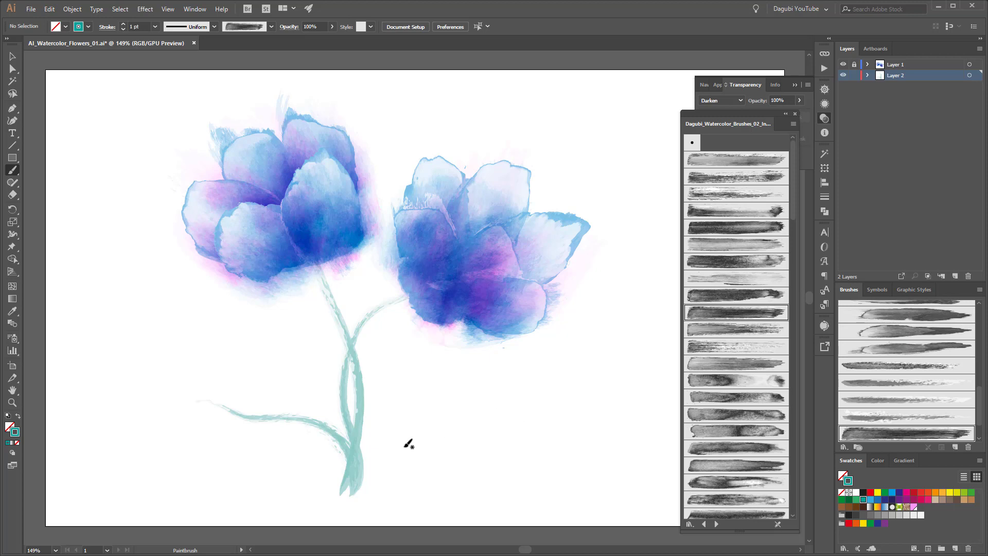
Paint a teal leaf, give it Width Profile 1 at 2 pt, and move it onto the stem's right side.
drag(410, 456, 508, 399)
ctrl+click(502, 411)
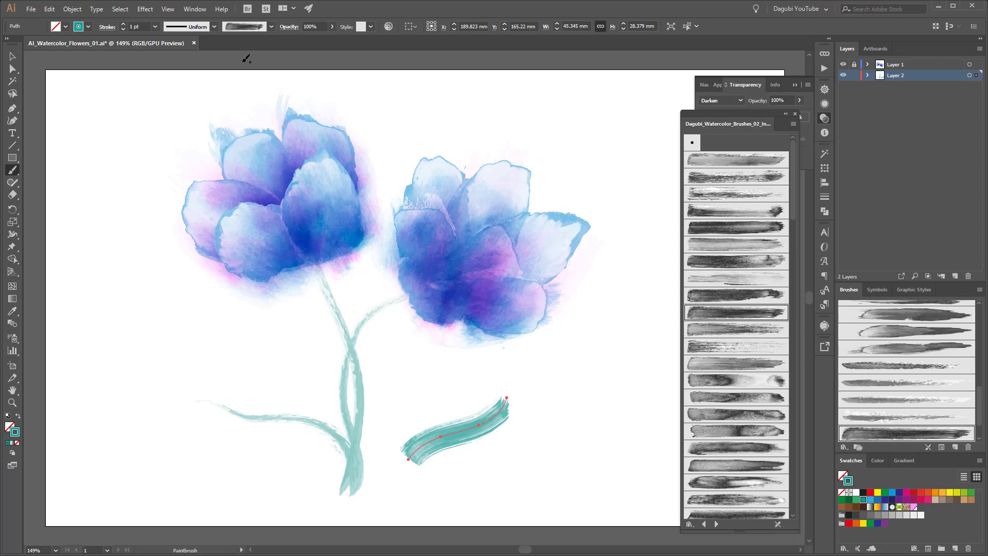
click(214, 26)
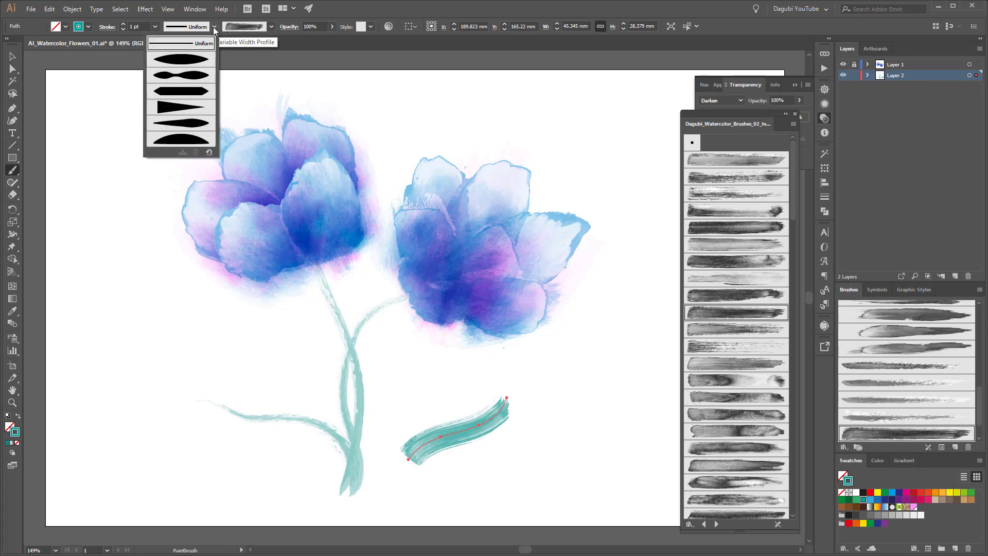
click(192, 60)
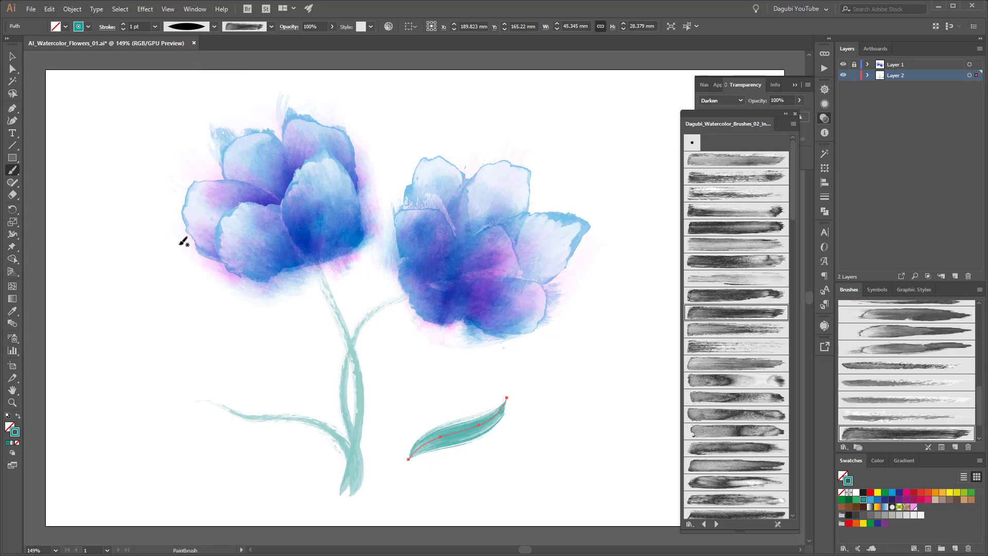
click(123, 25)
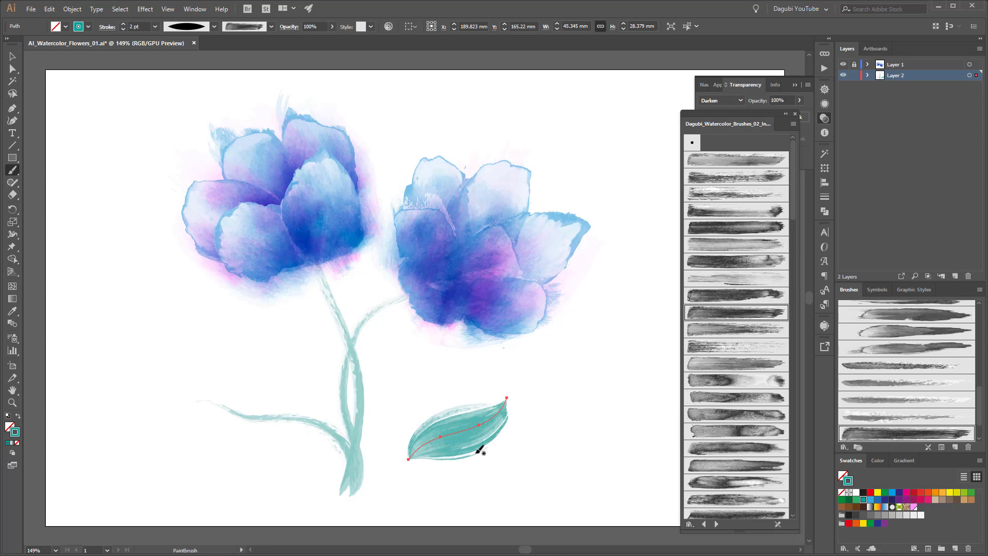
drag(468, 447, 426, 410)
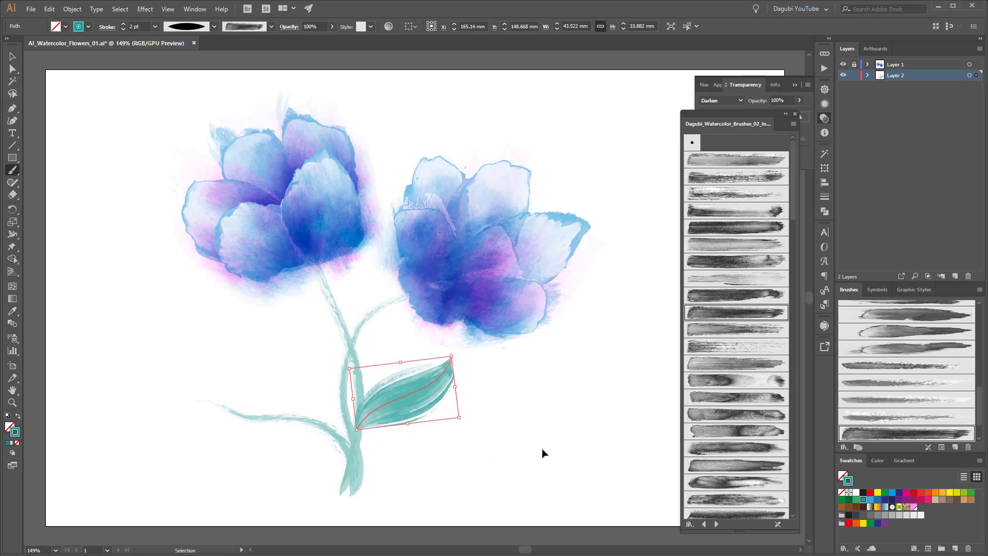
ctrl+click(546, 458)
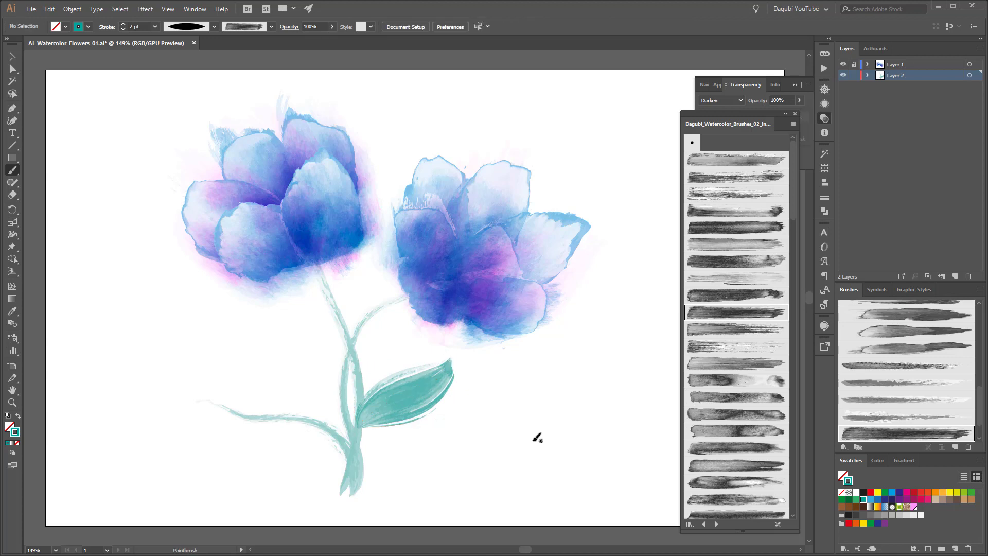
Paint a leaf branching left from the stem with a tapered ellipse width profile.
click(756, 296)
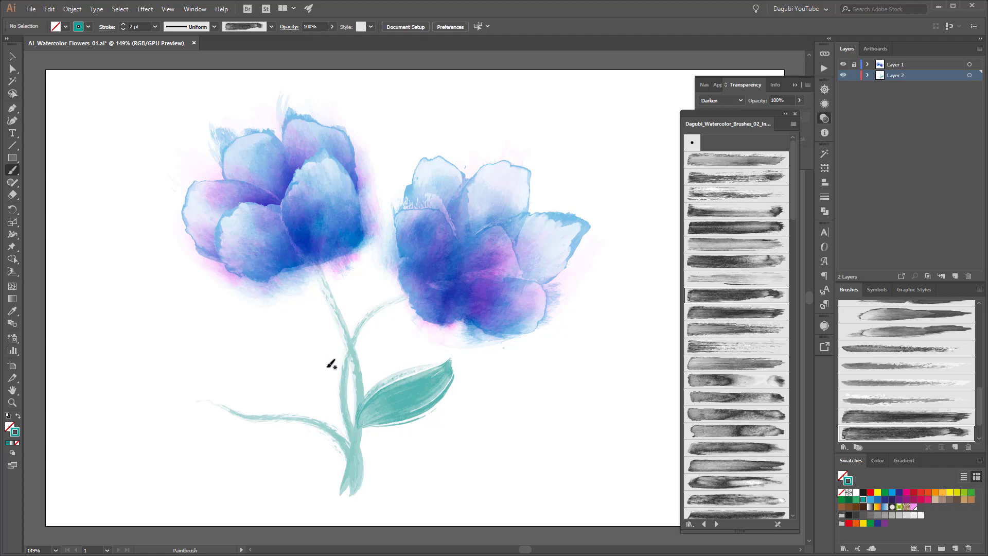
mouse_move(345, 361)
mouse_down()
mouse_move(304, 337)
mouse_move(262, 341)
mouse_up()
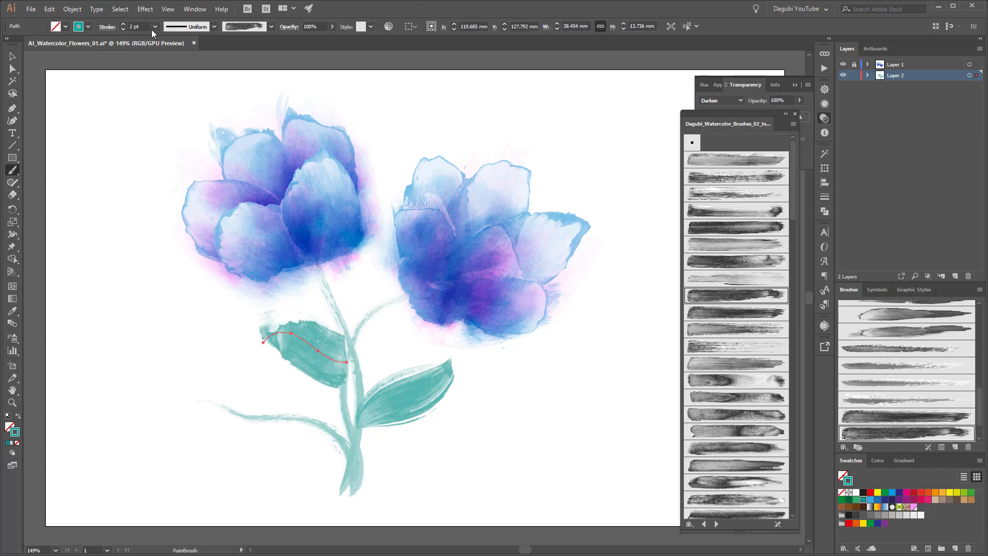
click(190, 27)
click(184, 60)
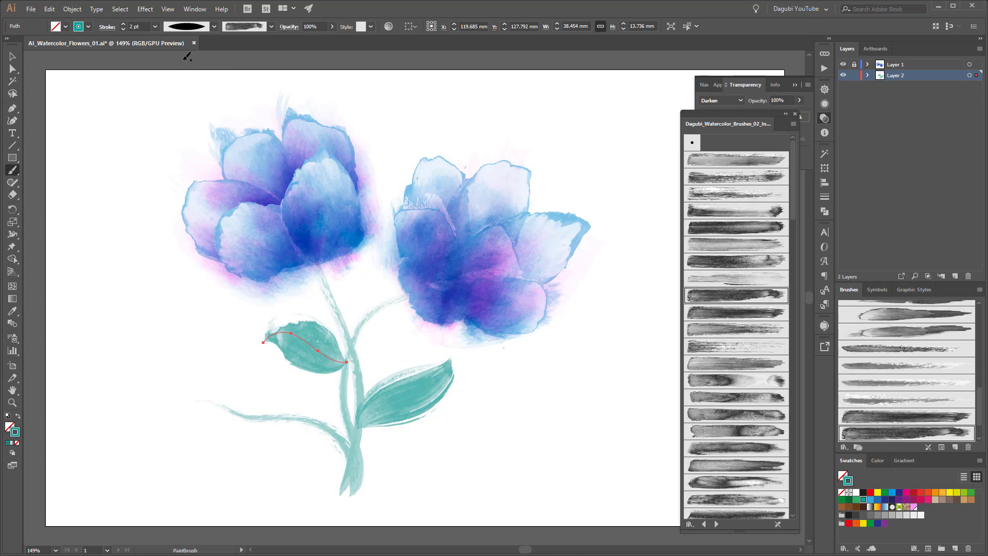
ctrl+click(133, 487)
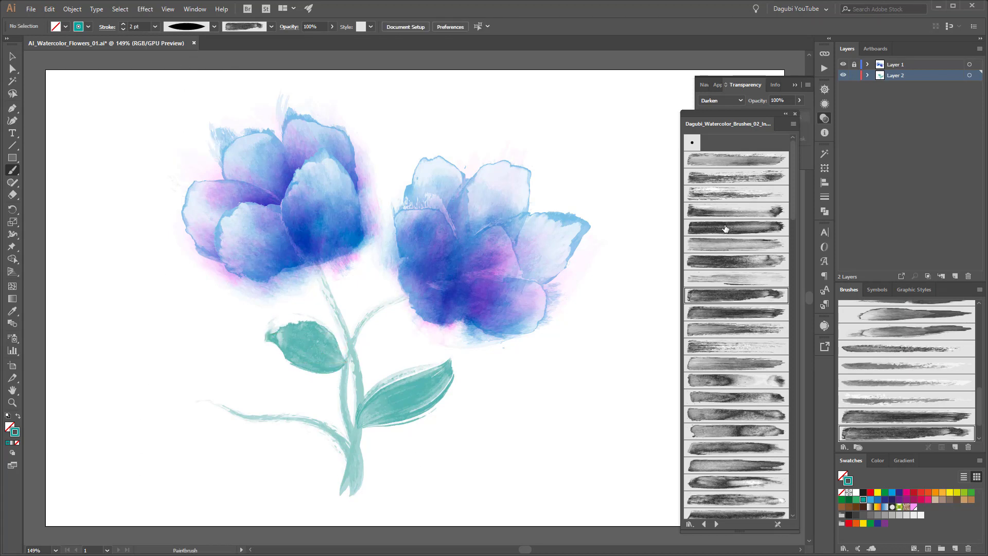
Paint a short teal bud at the lower-left branch tip, tapered and thinned to 1.5 pt.
click(736, 312)
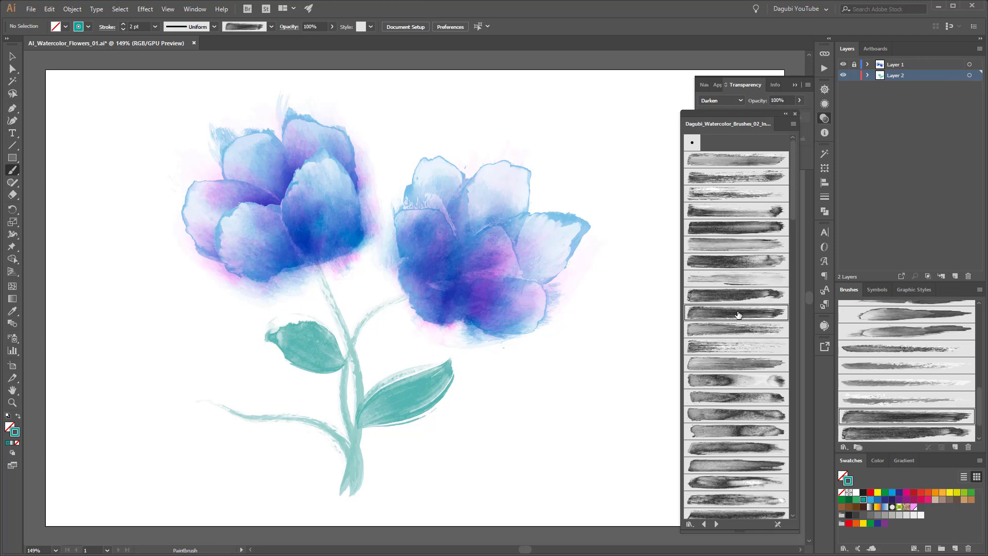
drag(219, 406, 157, 396)
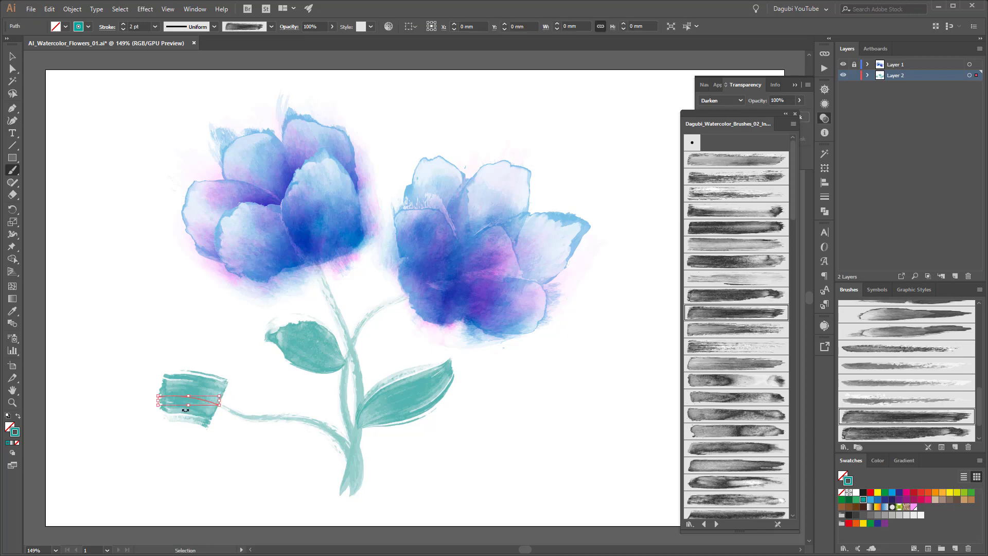
click(178, 30)
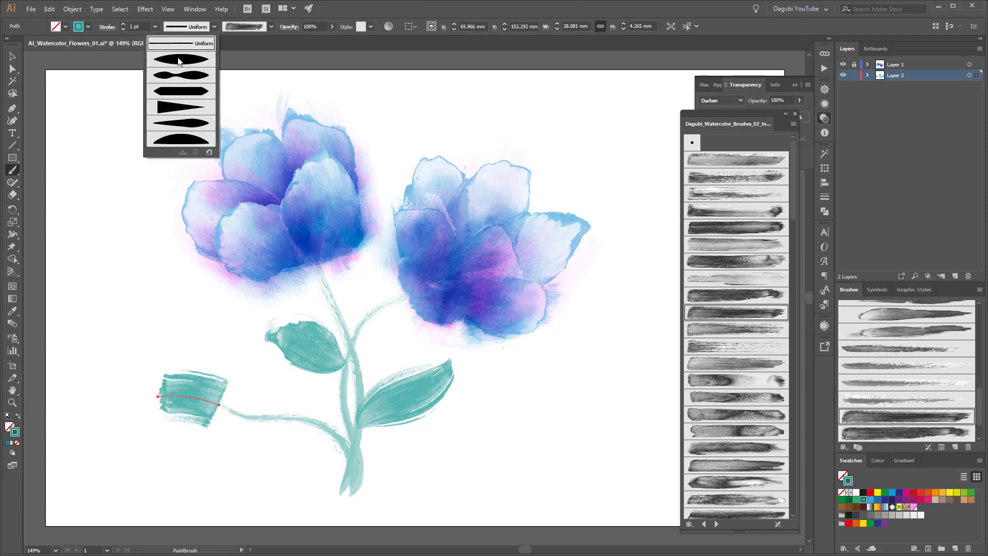
click(178, 60)
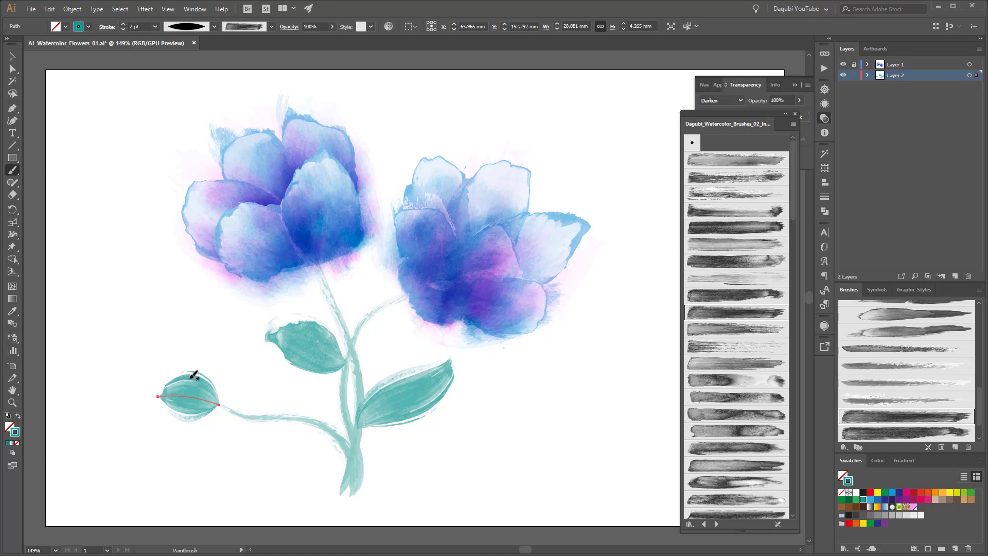
click(123, 29)
click(123, 29)
click(123, 30)
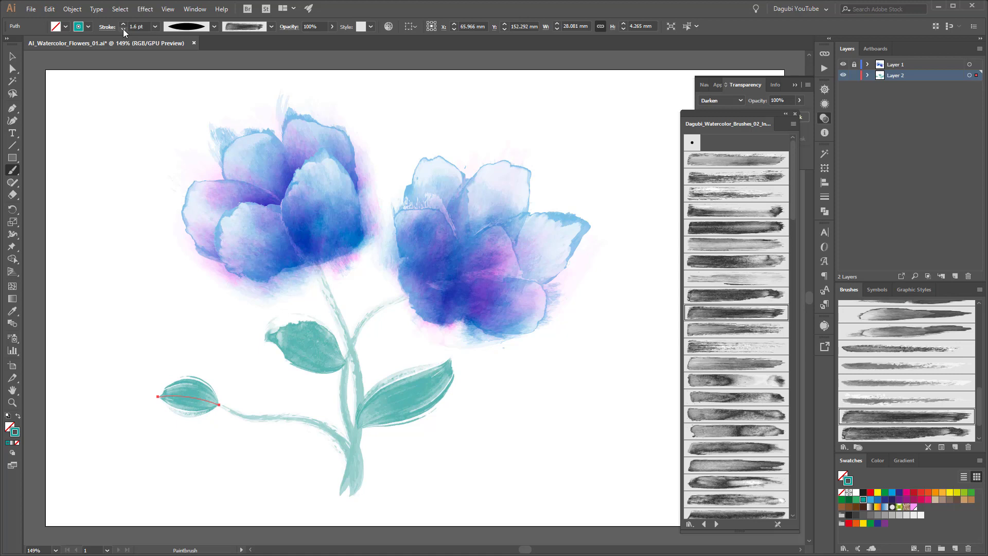
click(124, 29)
key(ctrl)
ctrl+click(579, 456)
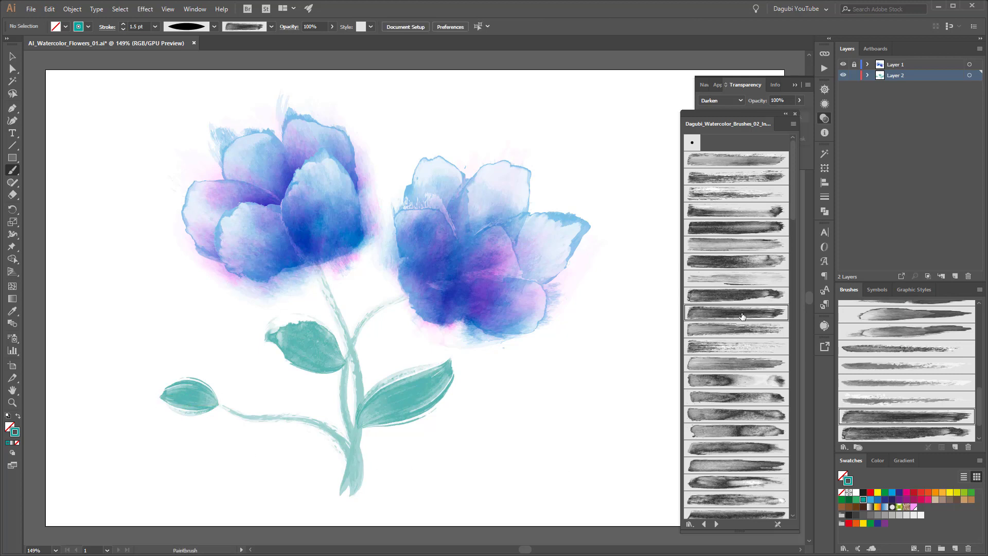
Try several leaf strokes rising from the stem toward the right flower, deleting each attempt.
click(741, 229)
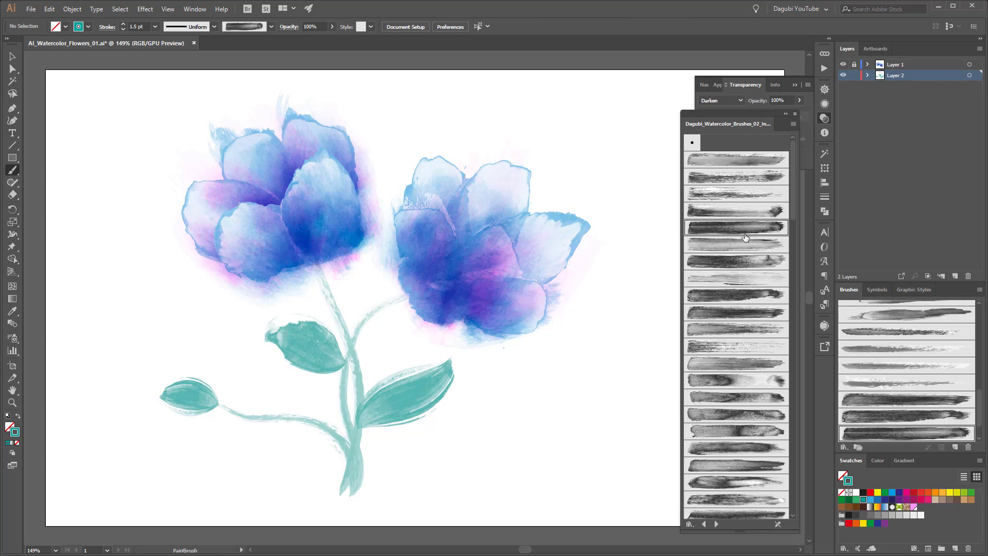
mouse_move(355, 355)
mouse_down()
mouse_move(359, 305)
mouse_move(407, 268)
mouse_up()
drag(422, 209, 421, 209)
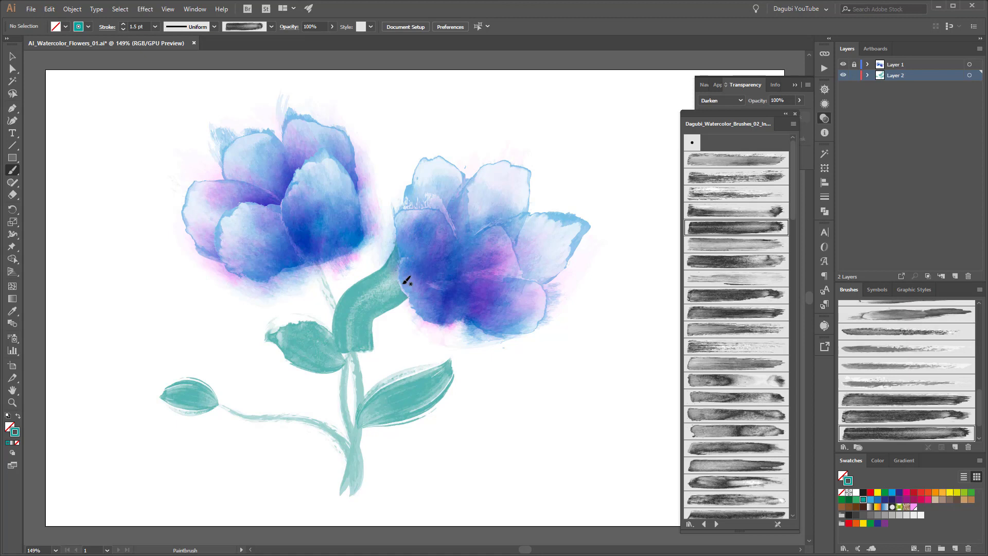
ctrl+click(374, 295)
click(169, 27)
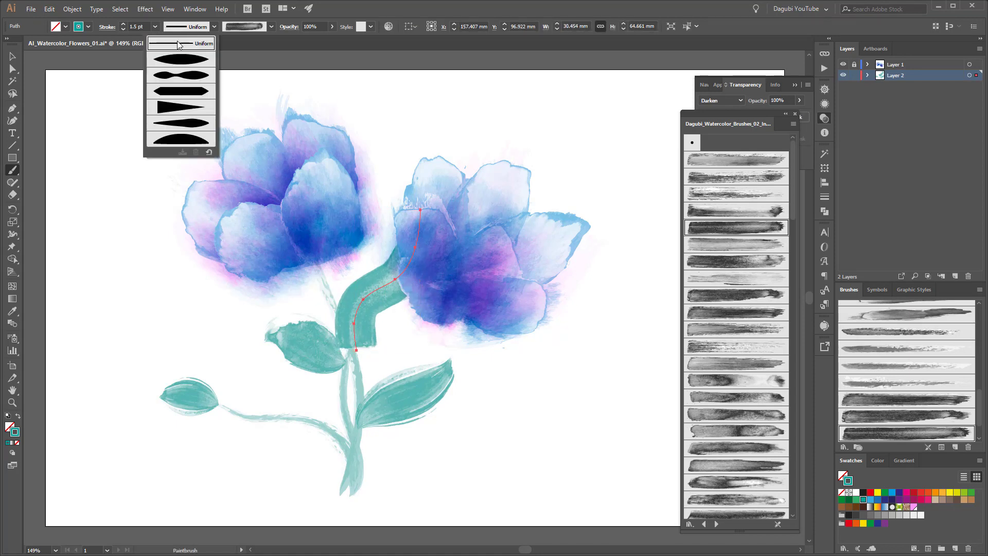
click(172, 57)
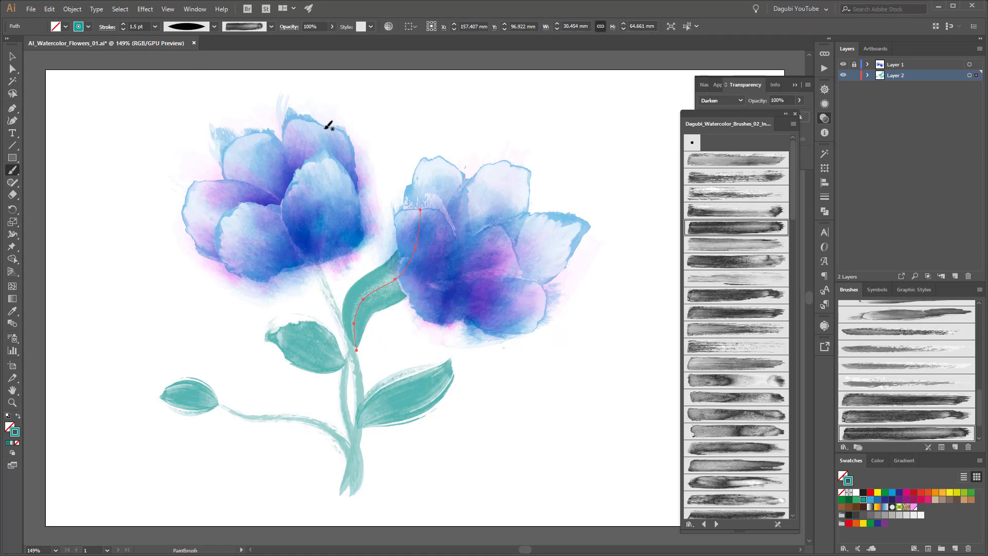
key(Delete)
mouse_move(350, 340)
mouse_down()
mouse_move(387, 275)
mouse_move(394, 209)
mouse_up()
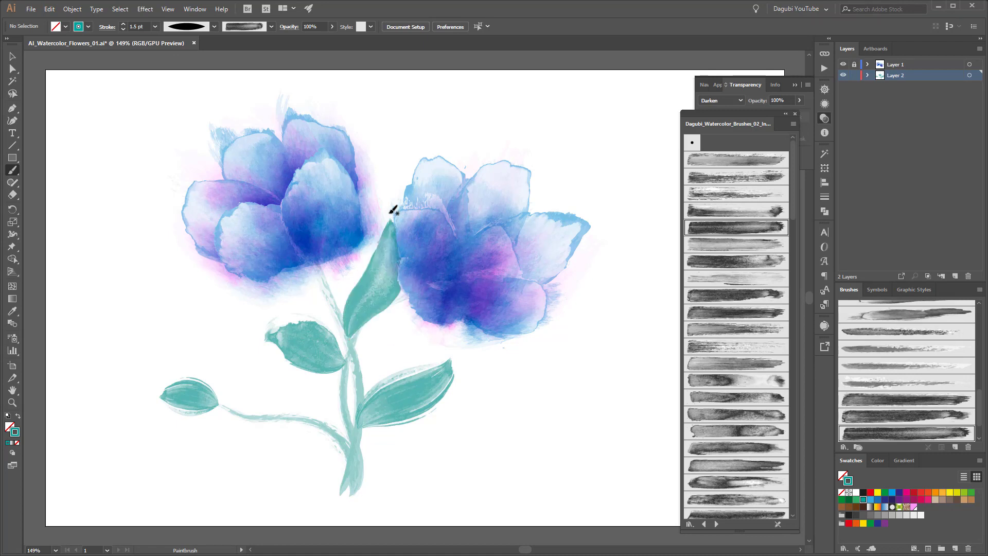
ctrl+click(384, 302)
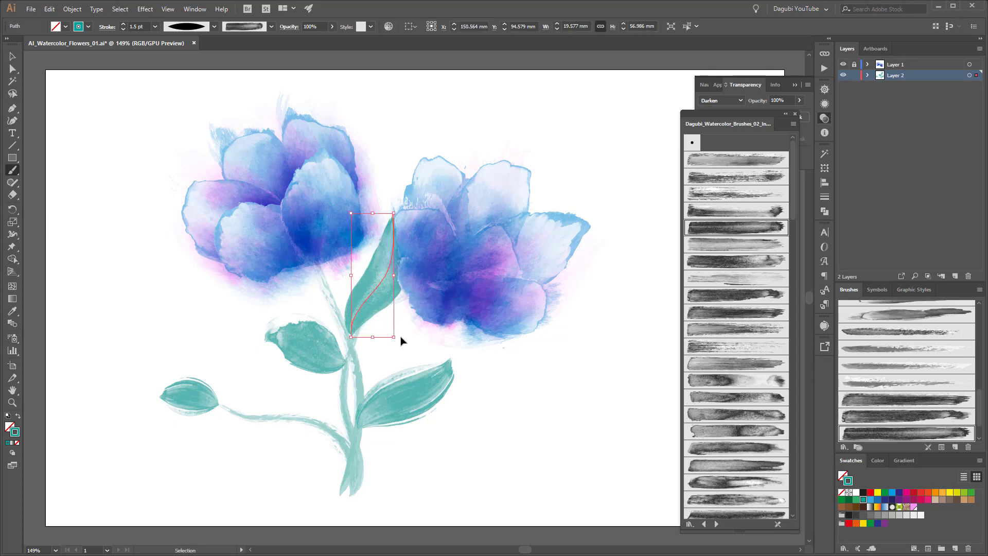
key(Delete)
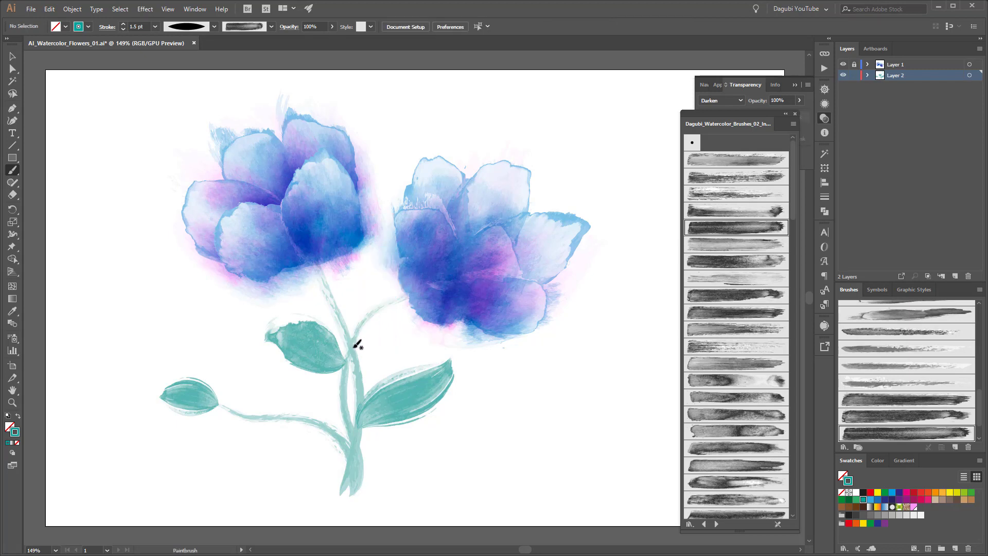
mouse_move(352, 351)
mouse_down()
mouse_move(375, 311)
mouse_move(379, 255)
mouse_up()
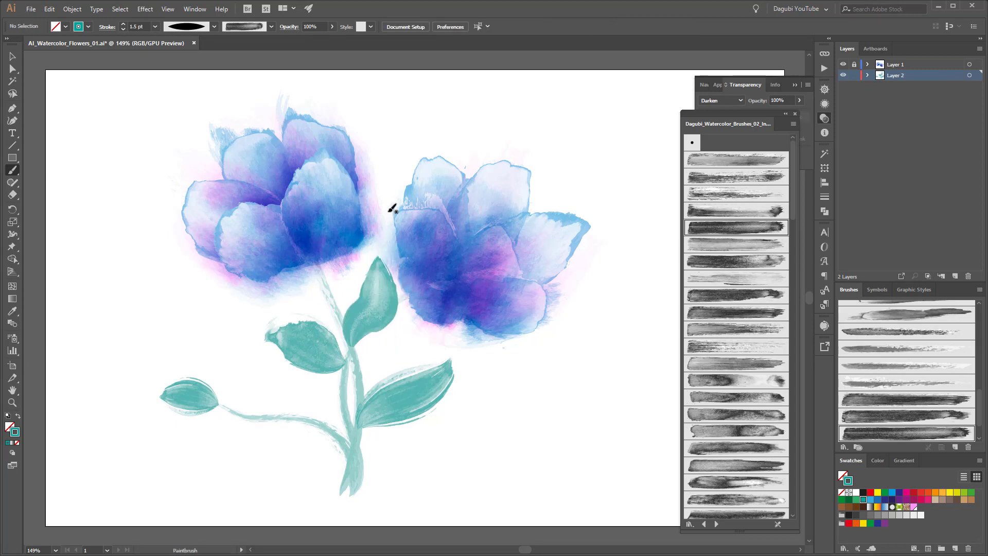
ctrl+click(371, 286)
key(Delete)
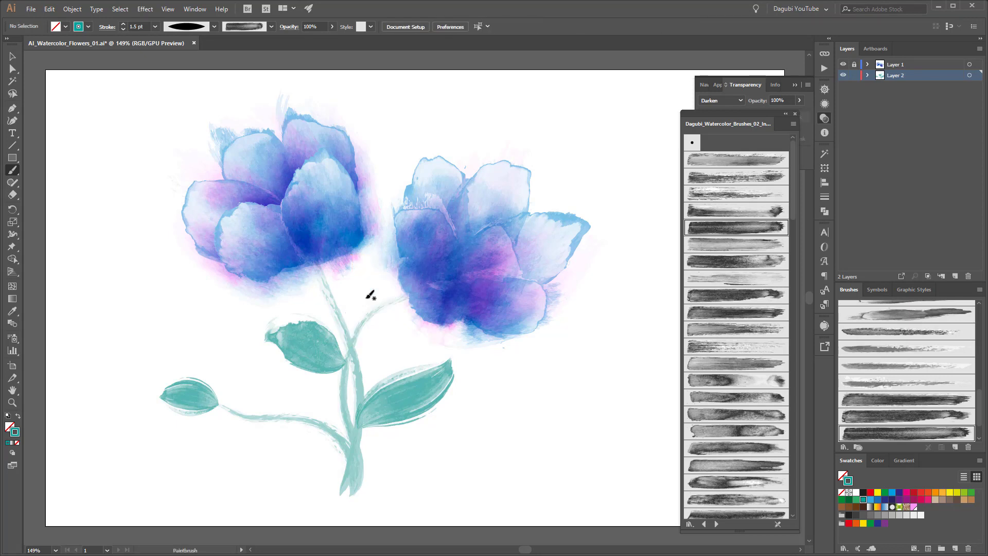
Paint the leaf toward the right flower with a different brush and give it a tapered width profile.
click(723, 316)
drag(354, 341, 387, 250)
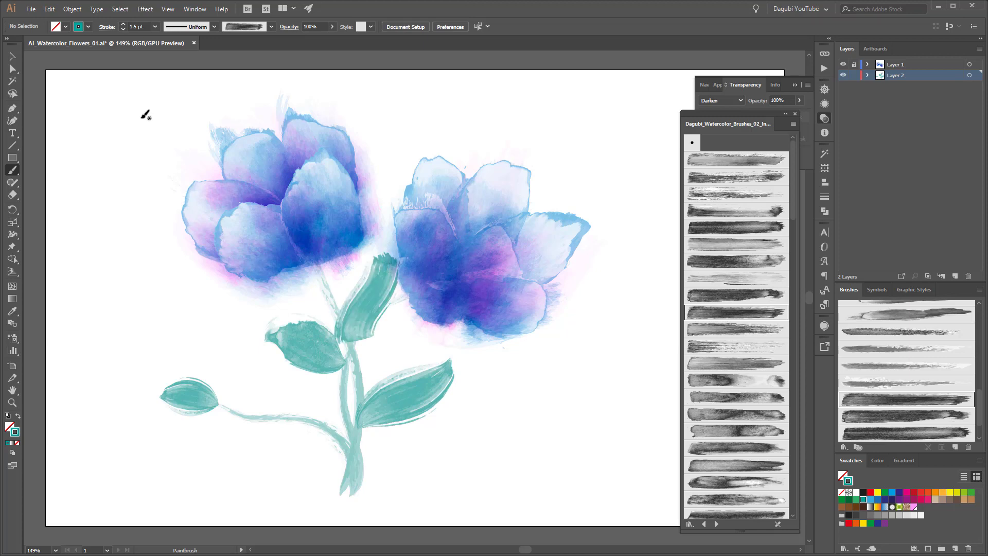
ctrl+click(375, 276)
click(191, 27)
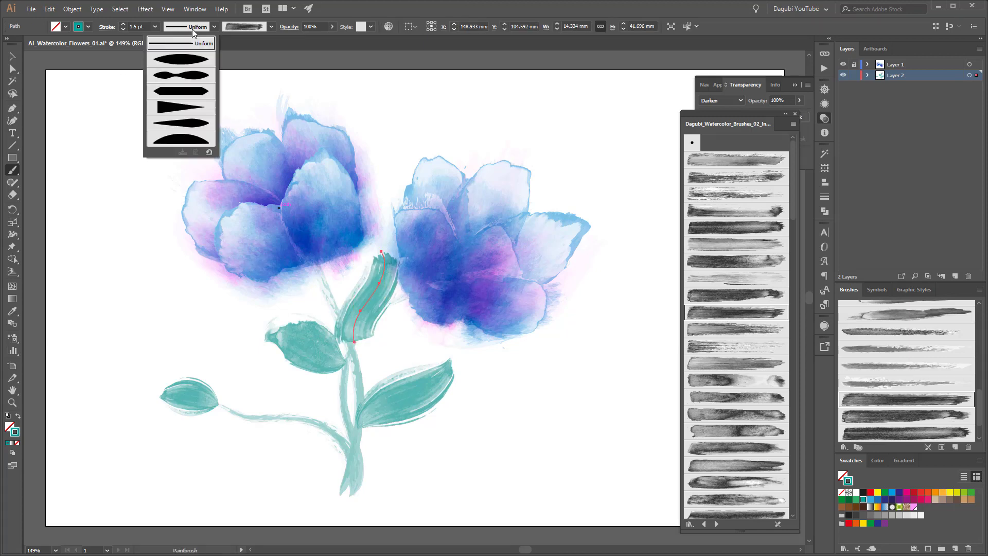
click(186, 60)
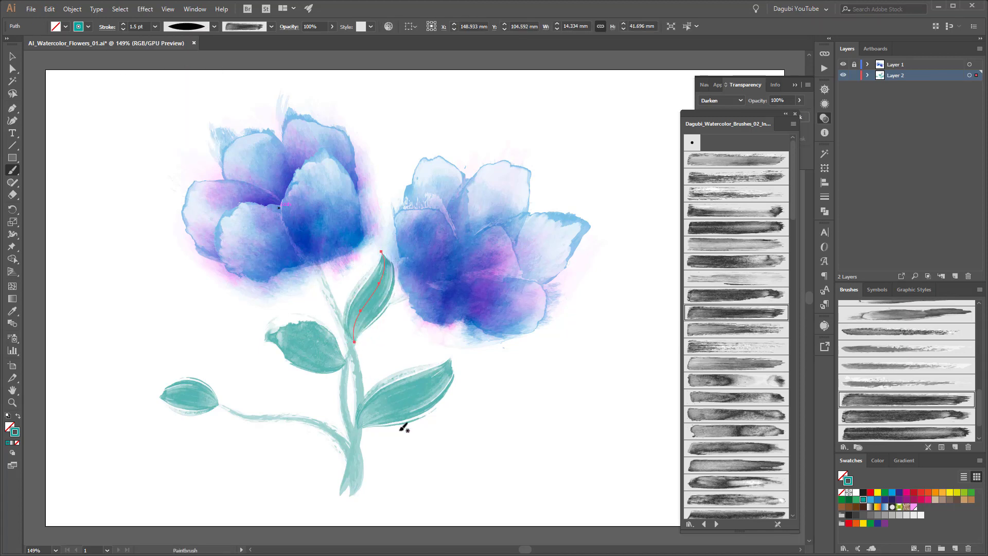
ctrl+click(497, 478)
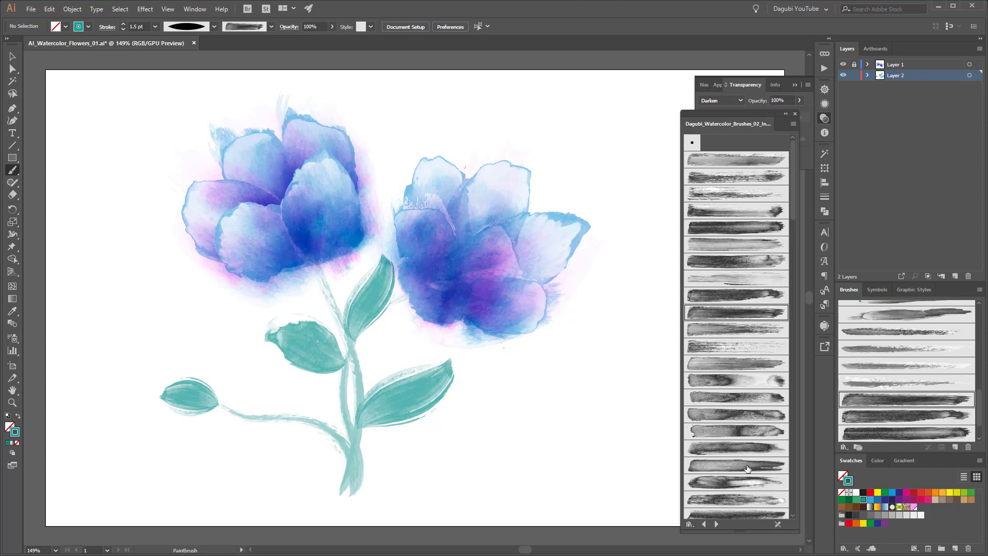
Paint a small leaf leftward from the lower stem and give it a tapered width profile.
scroll(740, 242, down, 4)
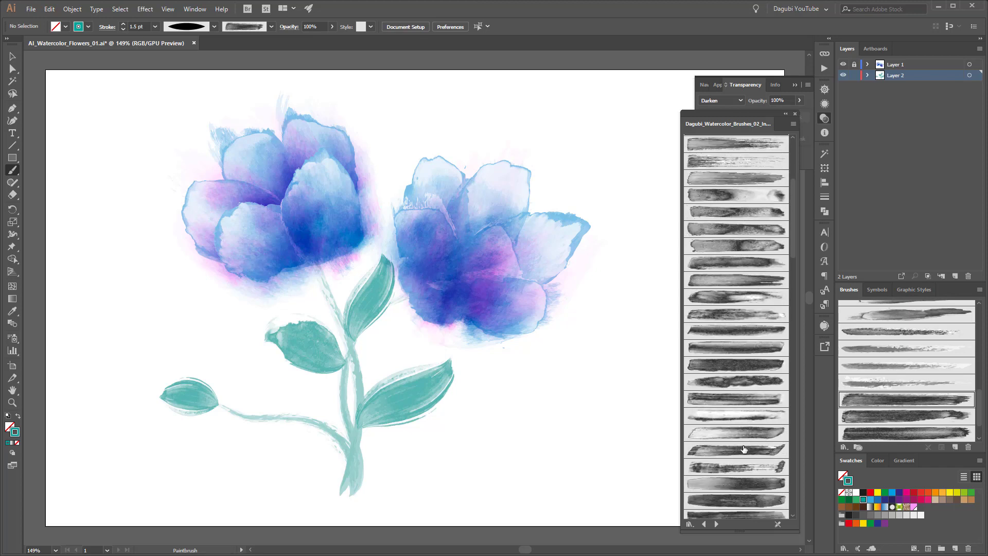
click(740, 399)
drag(330, 431, 260, 442)
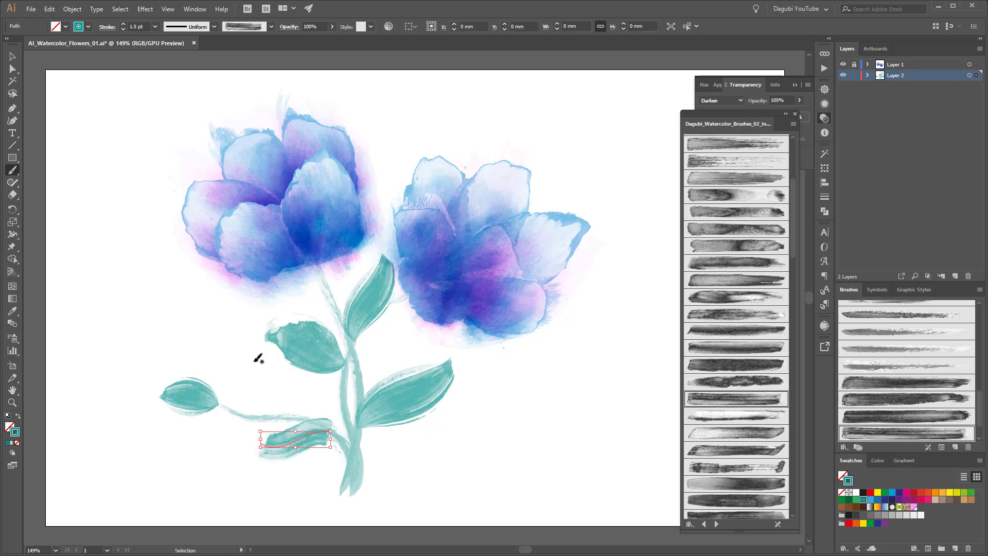
click(178, 27)
click(179, 61)
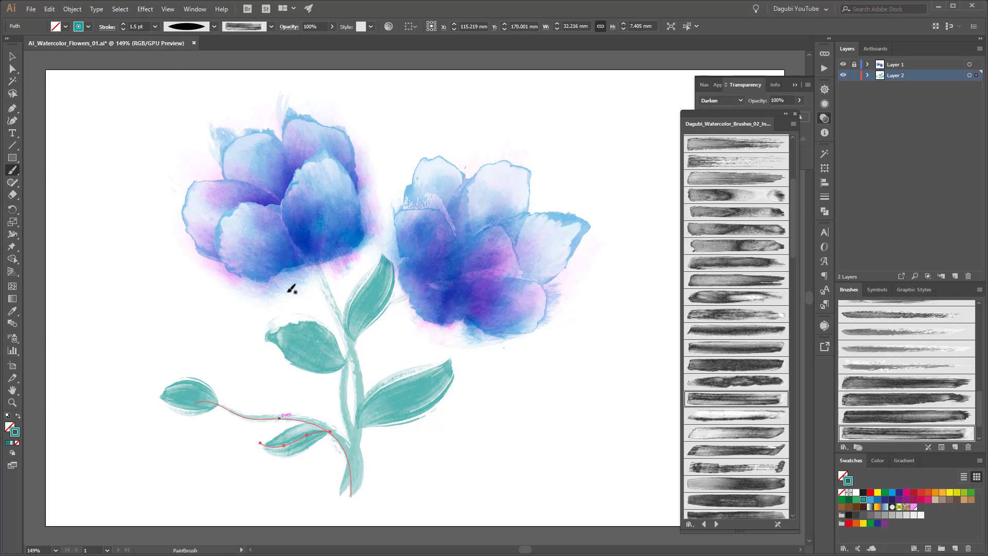
click(579, 448)
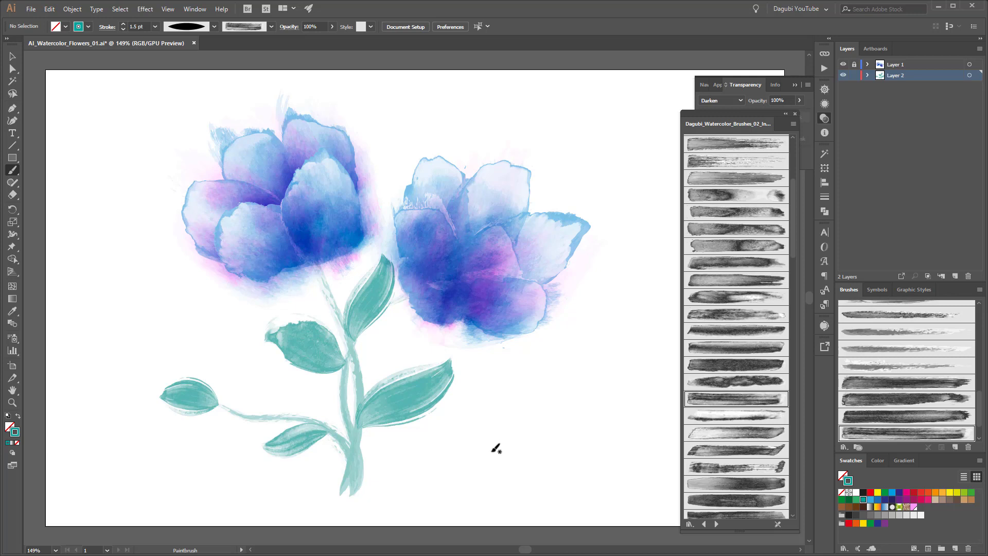
Set the brush stroke colour to pale yellow F7F779 using the Color panel RGB sliders.
key(ctrl)
ctrl+click(187, 406)
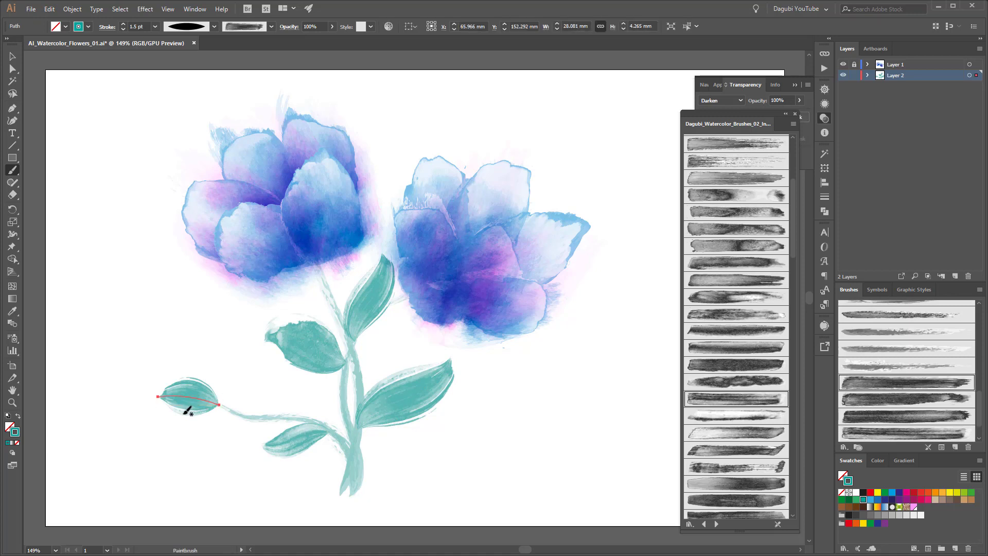
ctrl+click(635, 451)
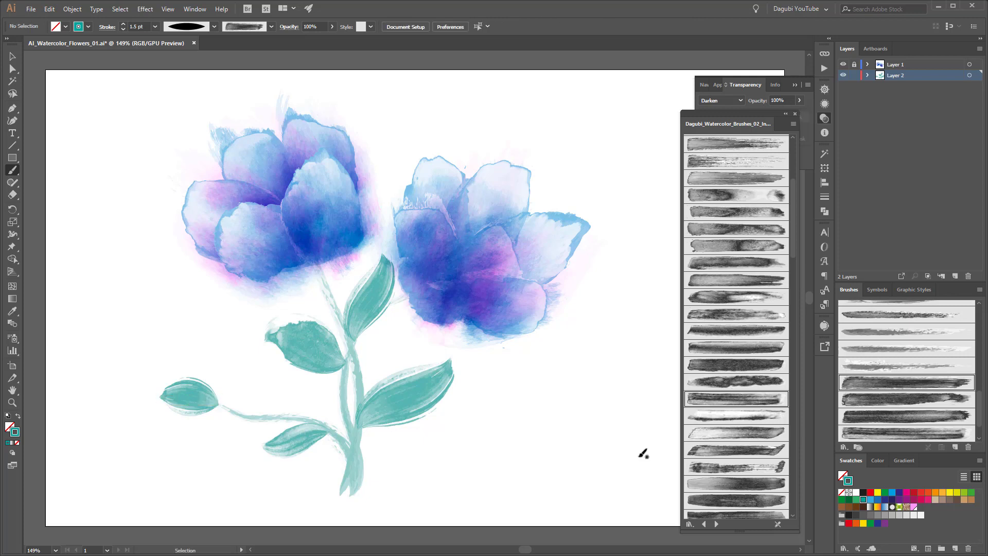
click(950, 493)
click(881, 462)
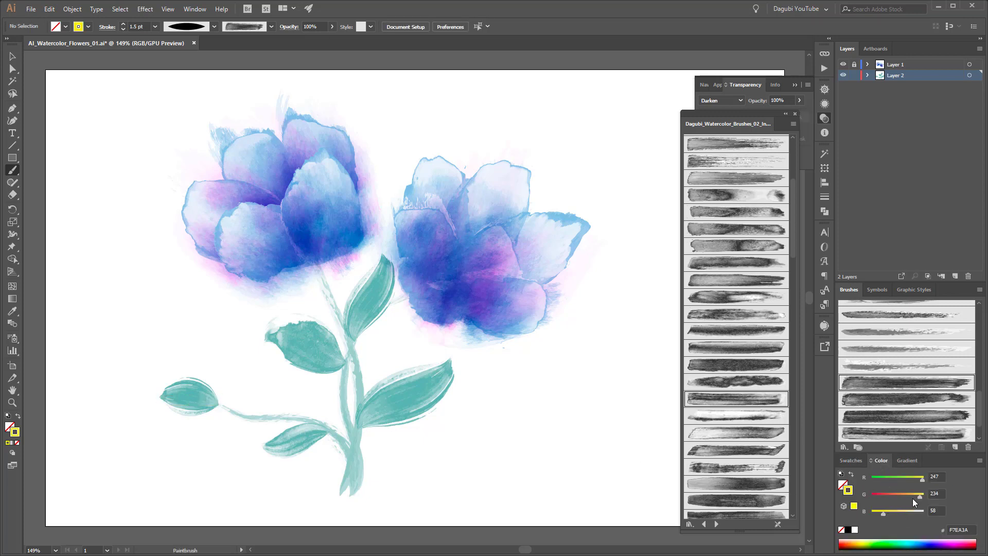
click(920, 497)
drag(884, 513, 897, 513)
click(922, 496)
Set the blend mode to Multiply and glaze the right, upper and middle-left leaves in pale yellow.
click(725, 100)
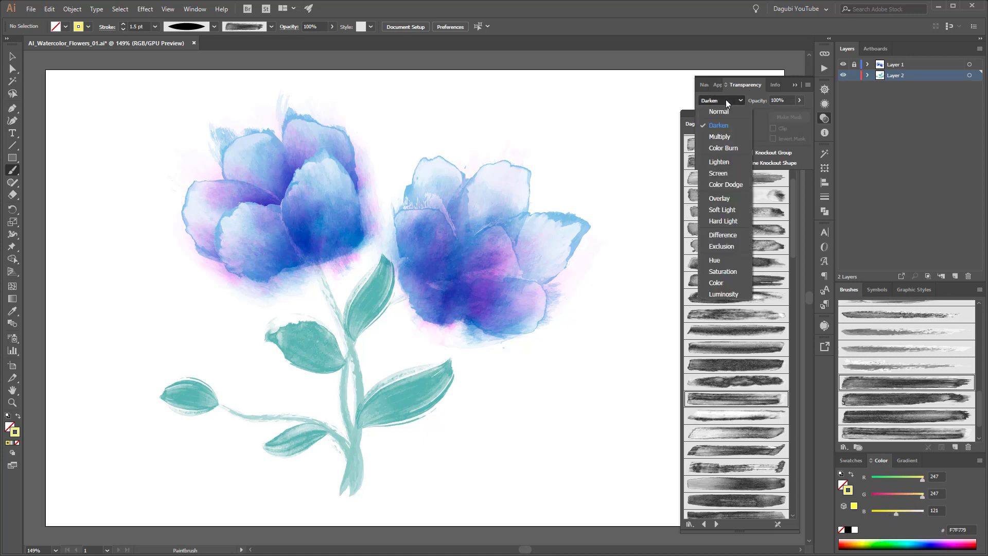
click(720, 133)
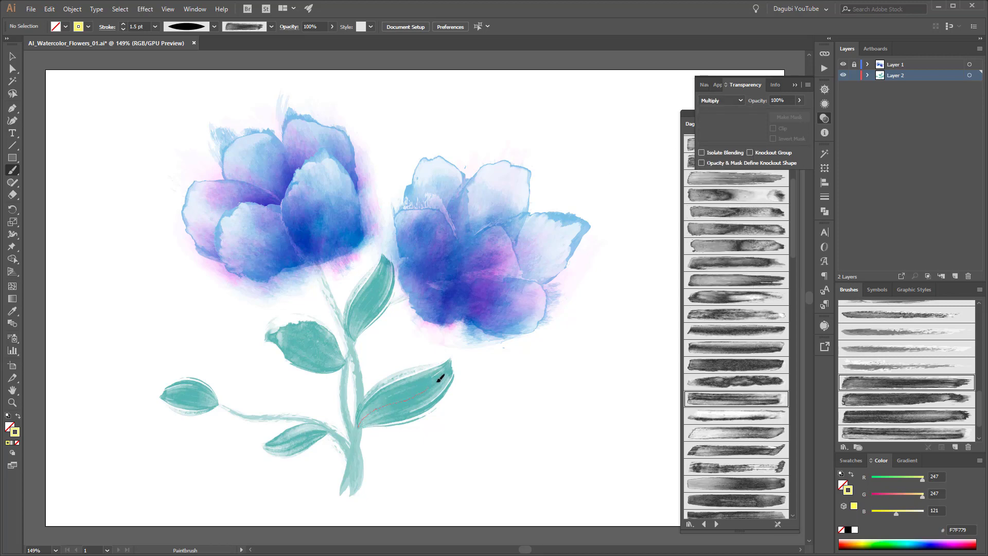
drag(440, 378, 446, 365)
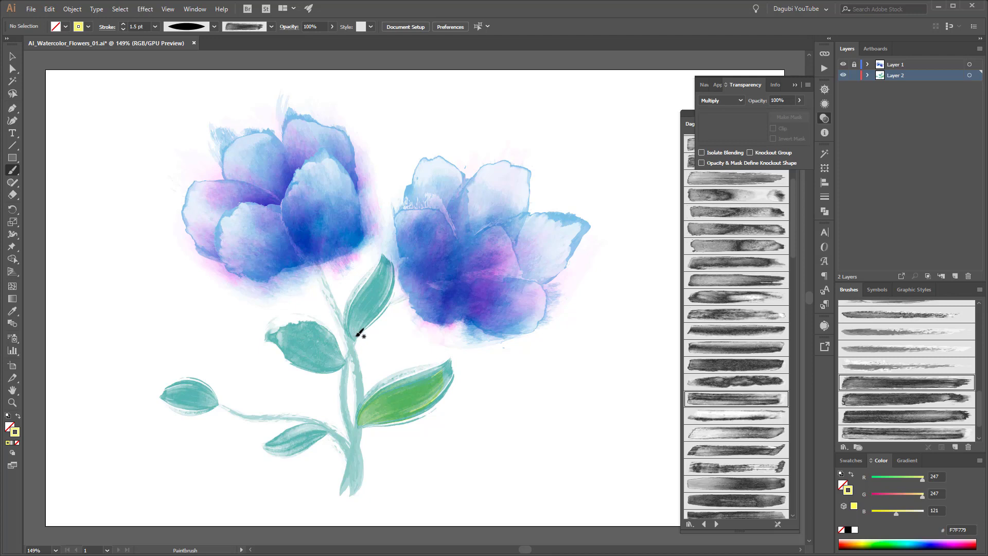
drag(357, 335, 370, 296)
drag(388, 259, 389, 257)
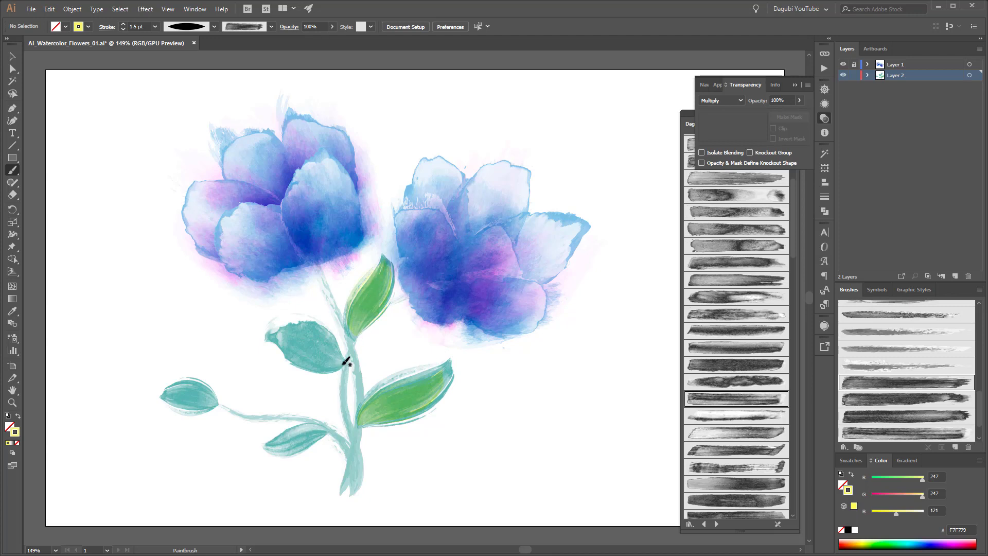
drag(345, 360, 337, 362)
drag(288, 326, 265, 328)
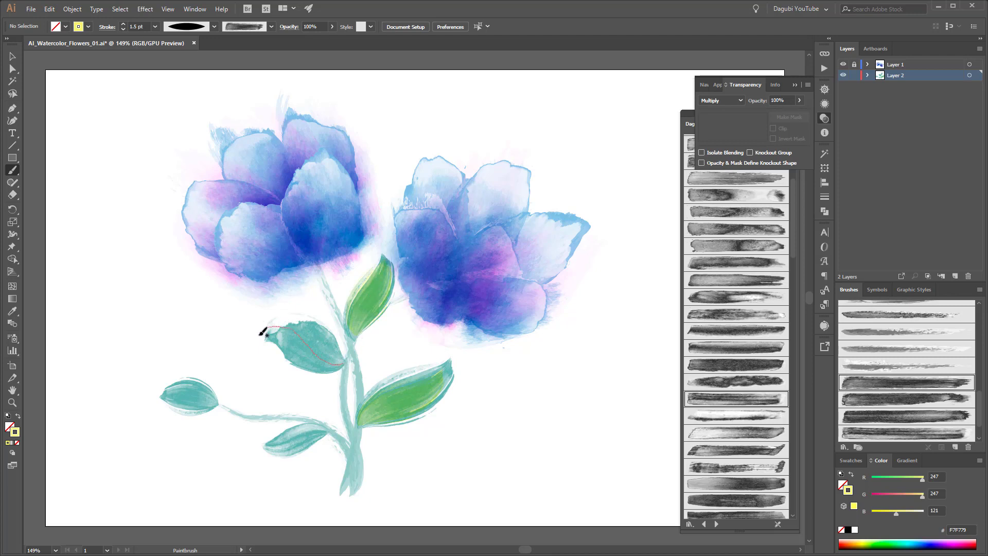
Raise the stroke weight to 2 pt and glaze the lower and far-left leaves in pale yellow.
click(123, 24)
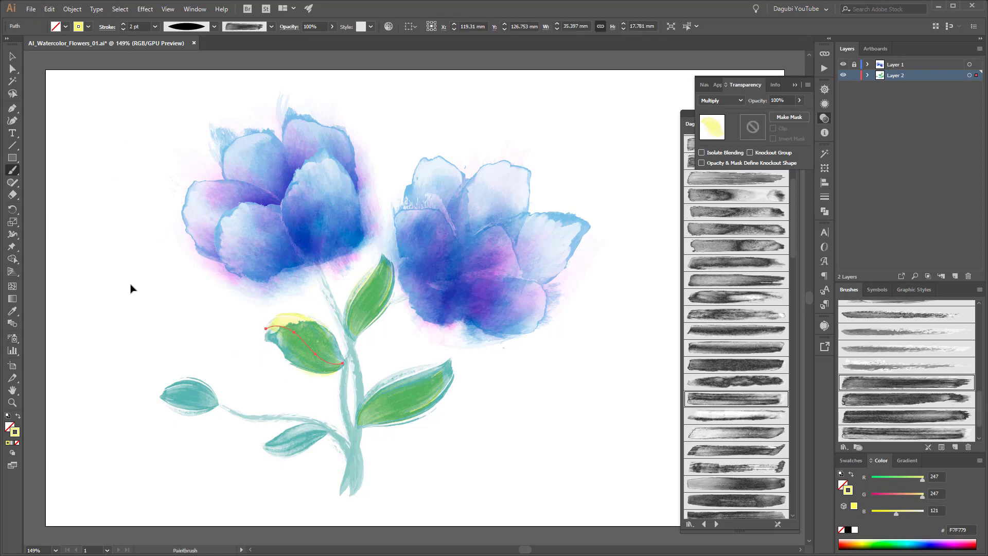
key(ctrl+shift+a)
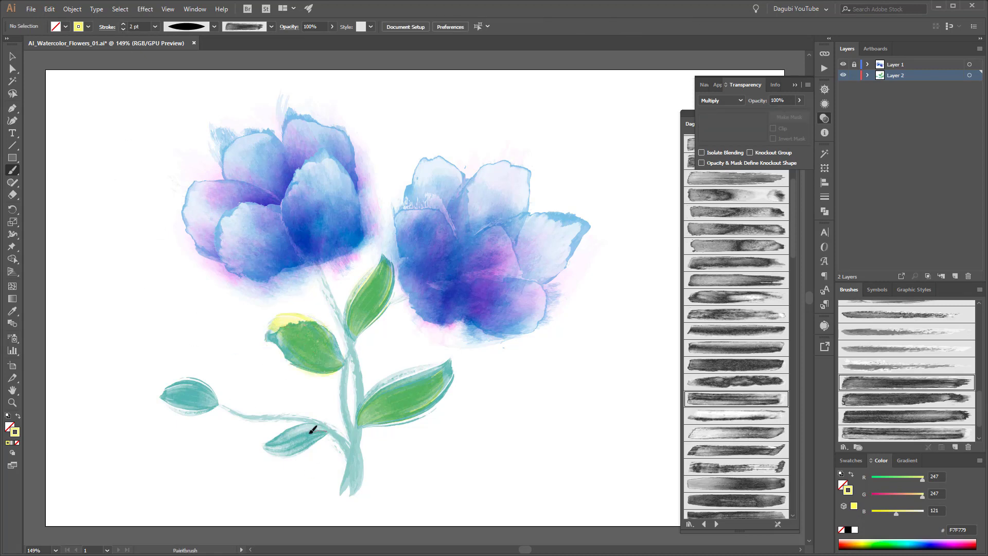
drag(282, 441, 262, 446)
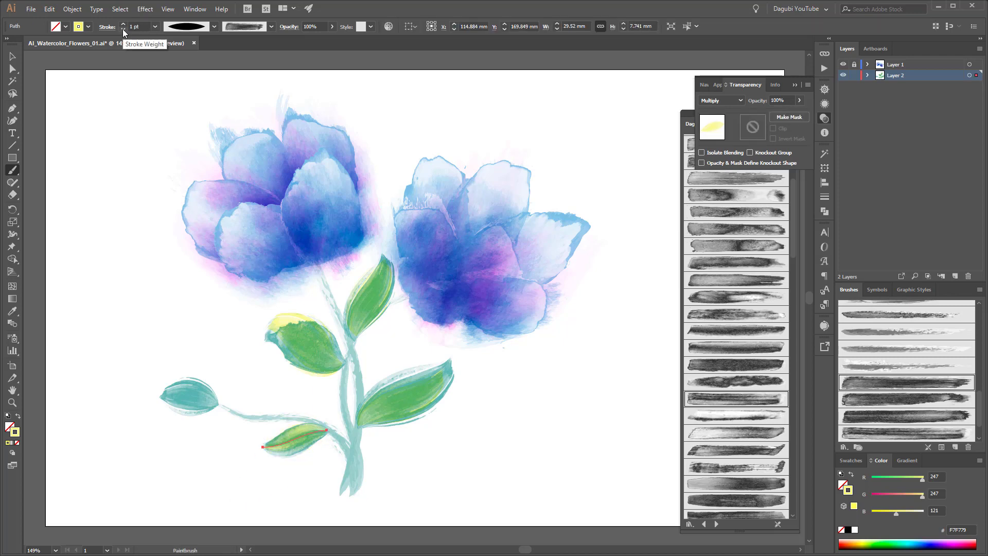
key(ctrl+z)
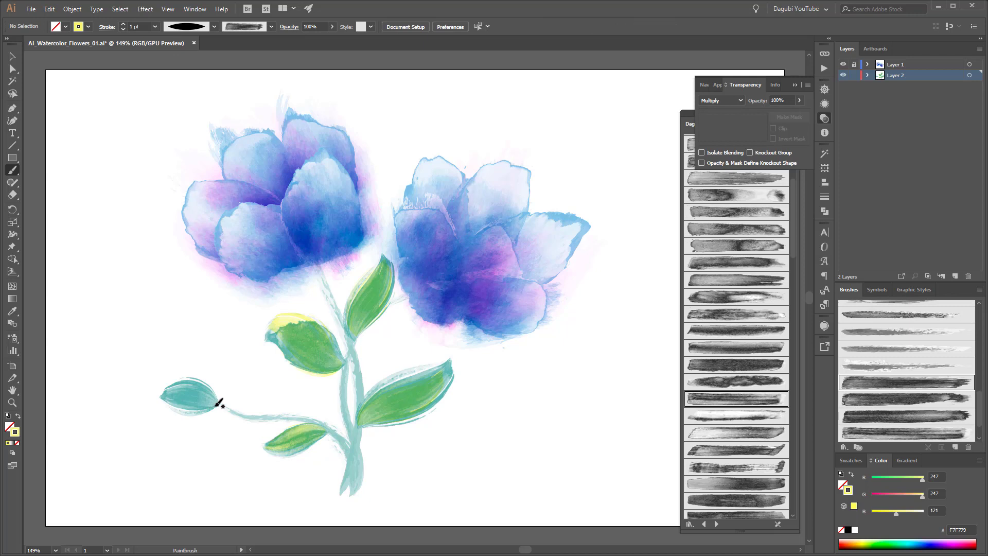
mouse_move(217, 406)
mouse_down()
mouse_move(163, 394)
mouse_move(207, 394)
mouse_move(163, 392)
mouse_up()
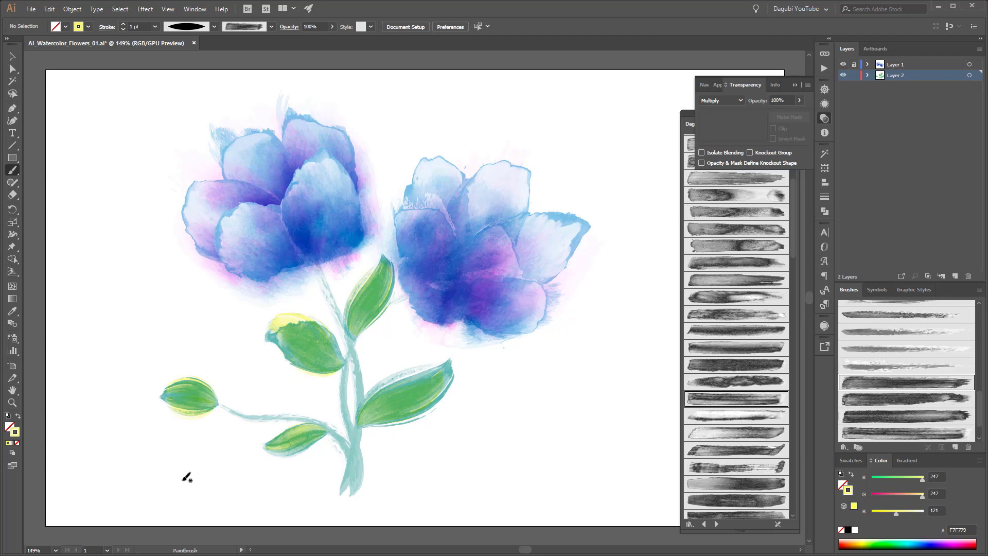
key(v)
click(868, 75)
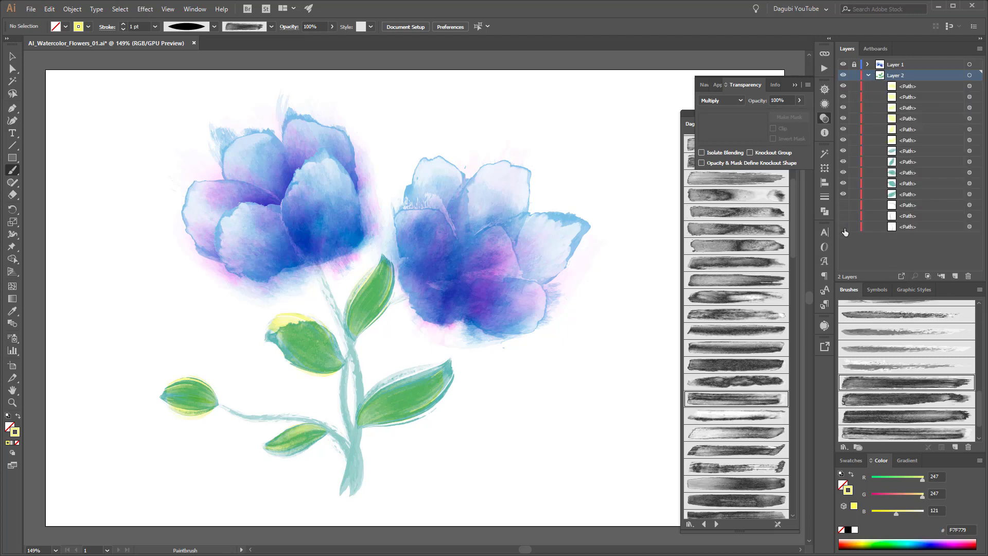
Duplicate the three bottom stem <Path> rows of Layer 2 in the Layers panel.
drag(845, 227, 842, 205)
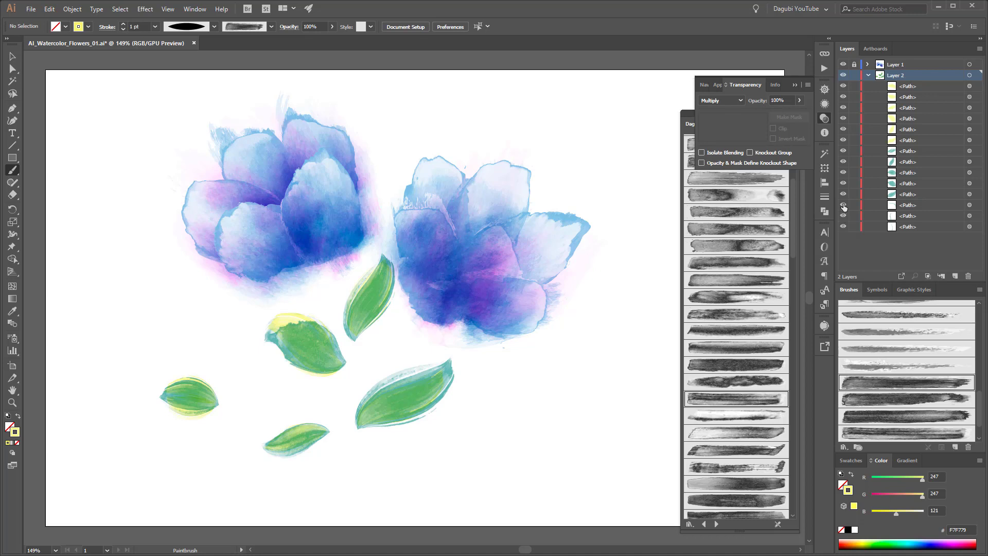
click(941, 227)
shift+click(940, 206)
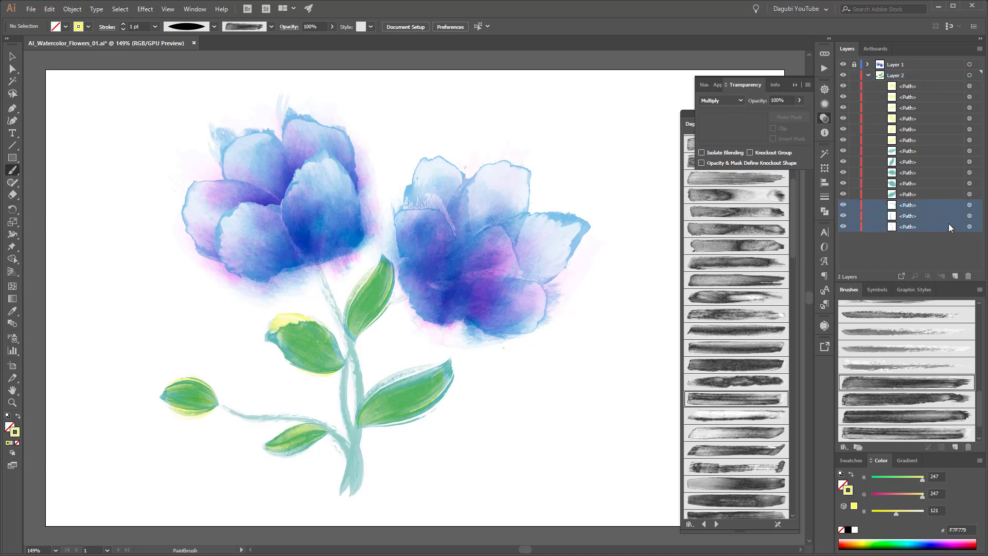
drag(948, 227, 955, 276)
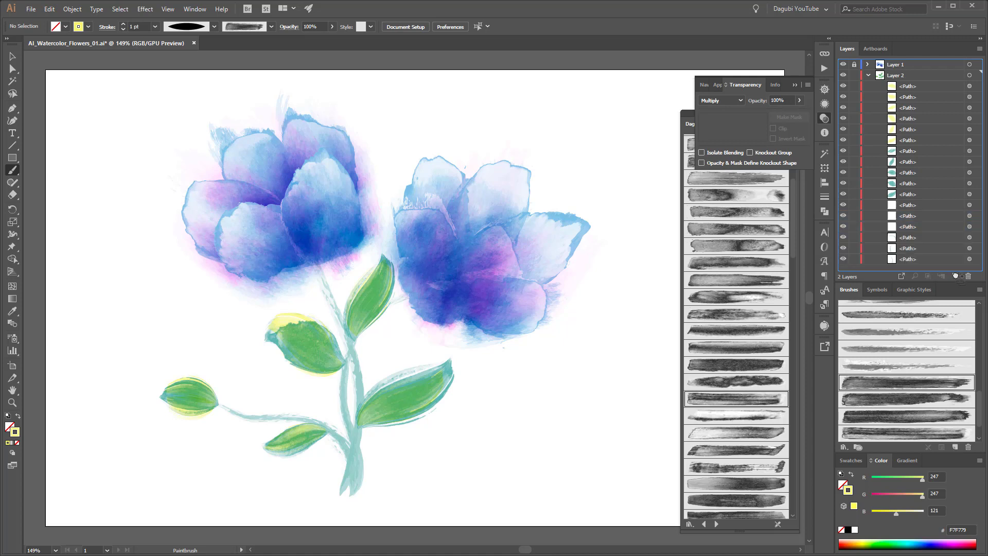
Recolour the three stem paths to a light, slightly warm yellow.
click(969, 205)
shift+click(969, 215)
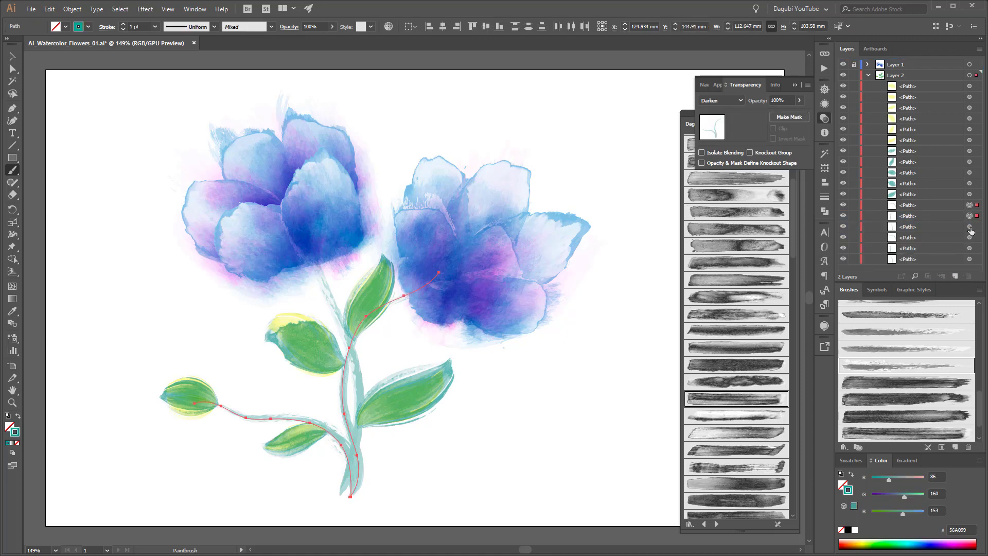
shift+click(970, 226)
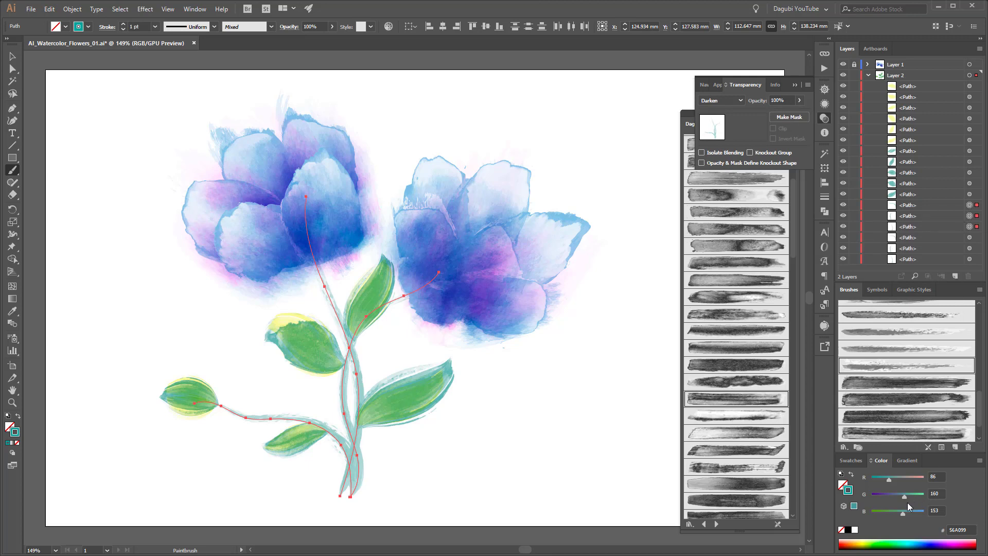
click(857, 540)
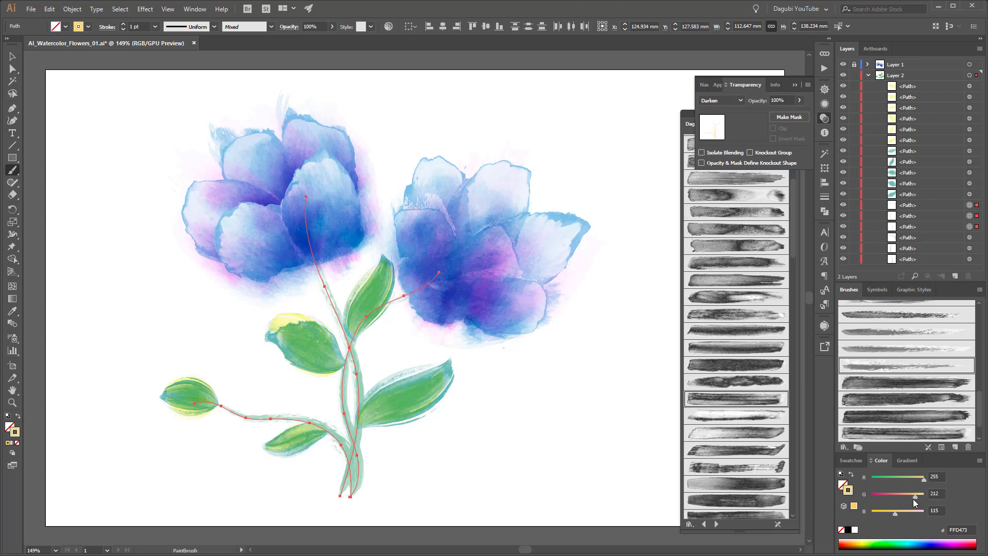
drag(913, 497, 904, 499)
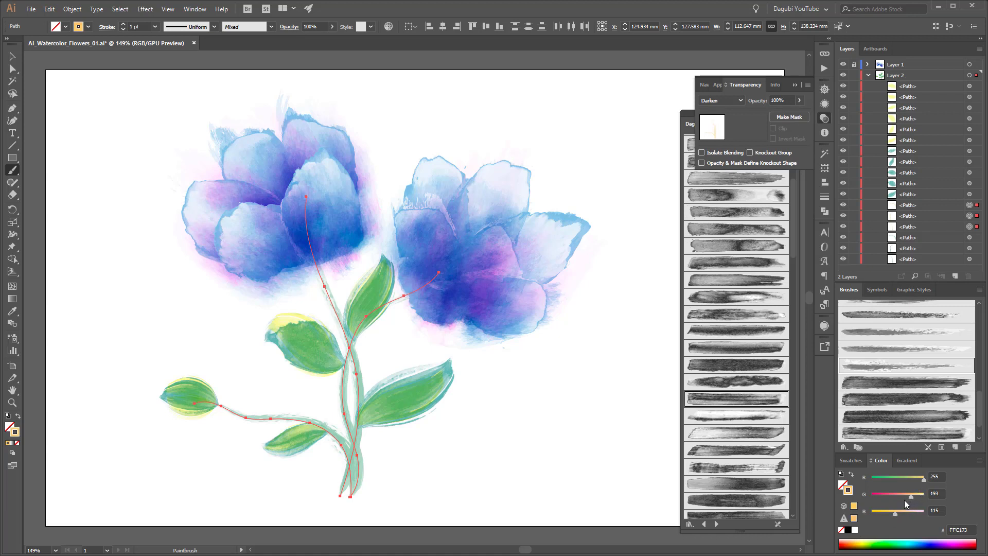
ctrl+click(551, 477)
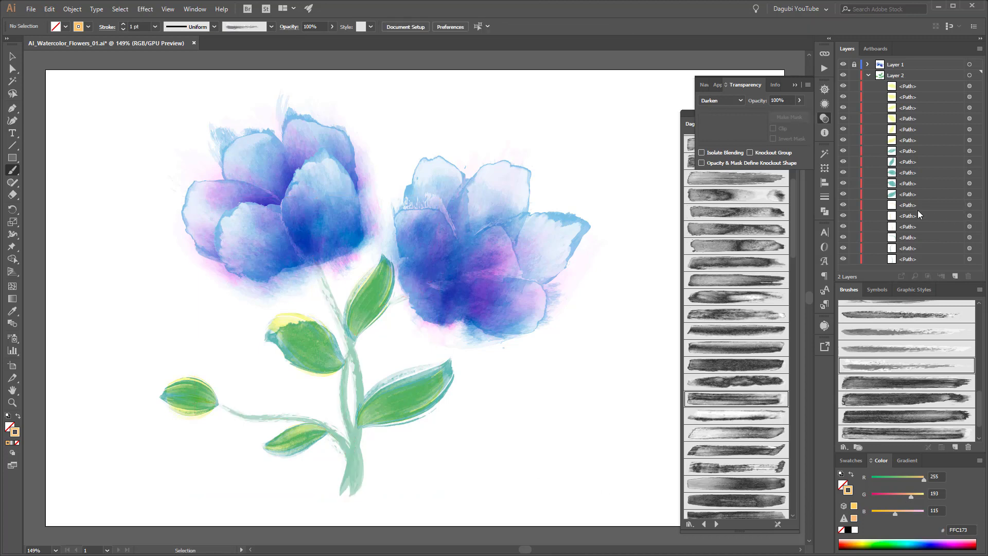
Give the three stem copies Multiply blending and pale yellow FFFF73.
click(969, 205)
shift+click(969, 216)
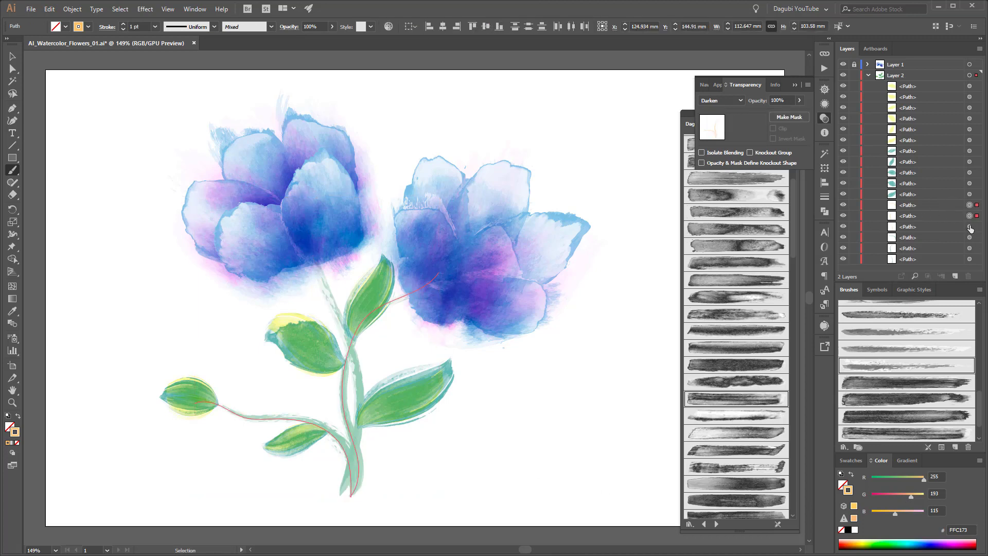
shift+click(969, 226)
click(707, 100)
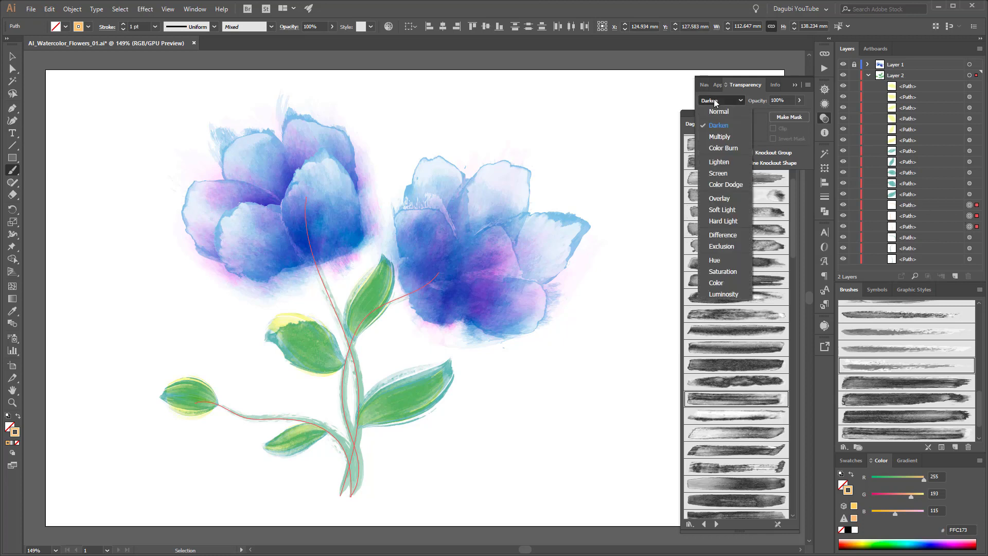
click(718, 139)
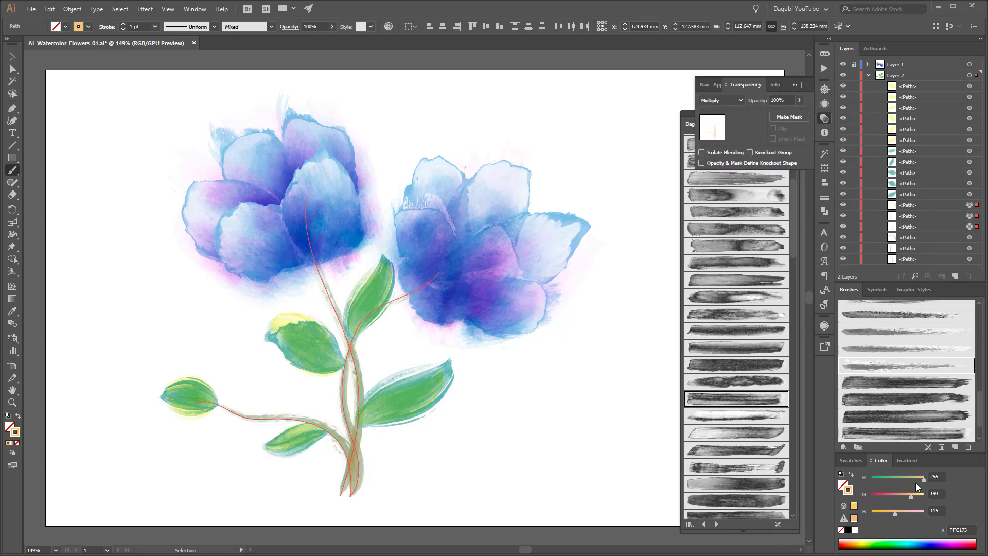
drag(911, 495, 935, 494)
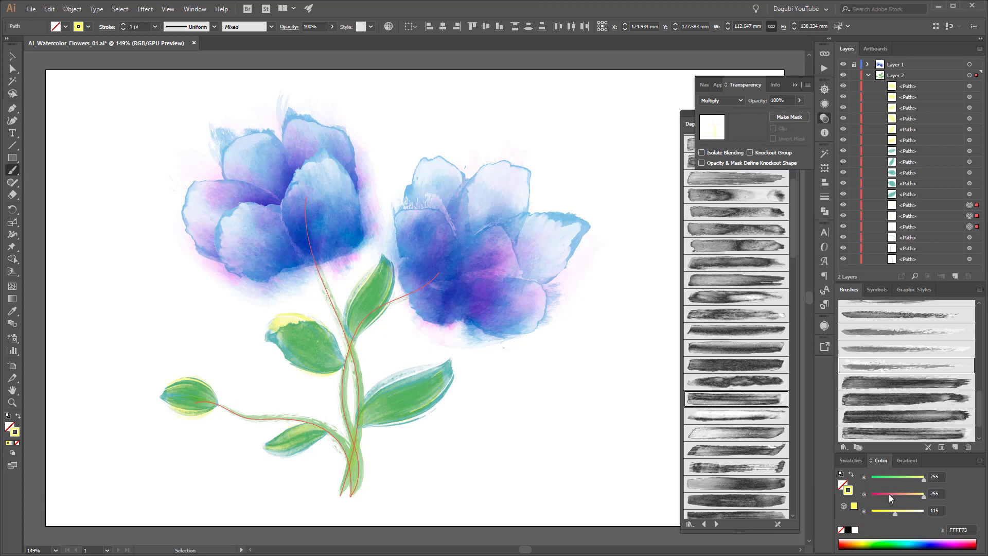
key(ctrl+shift+a)
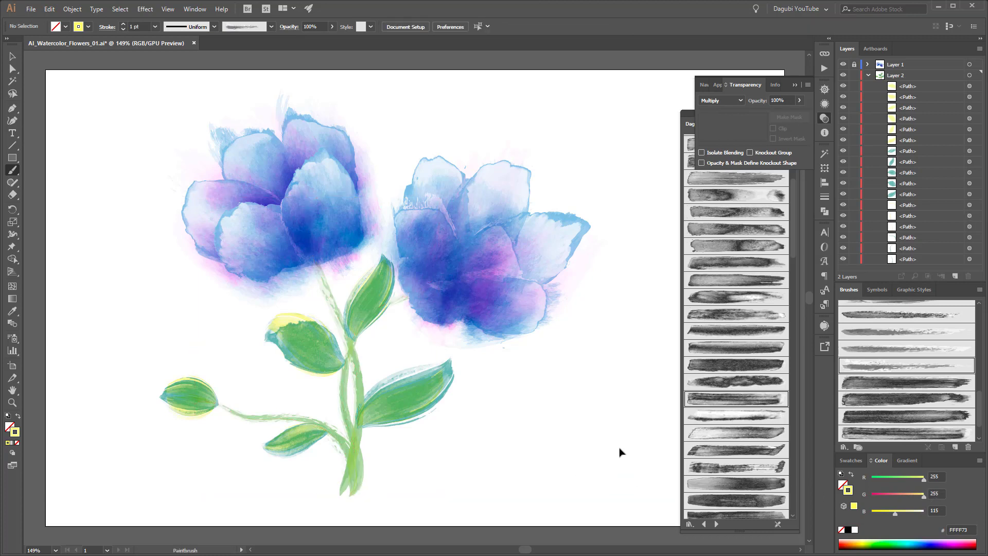
Close the Transparency panel and watercolor brush library, then save the document.
click(791, 84)
click(795, 114)
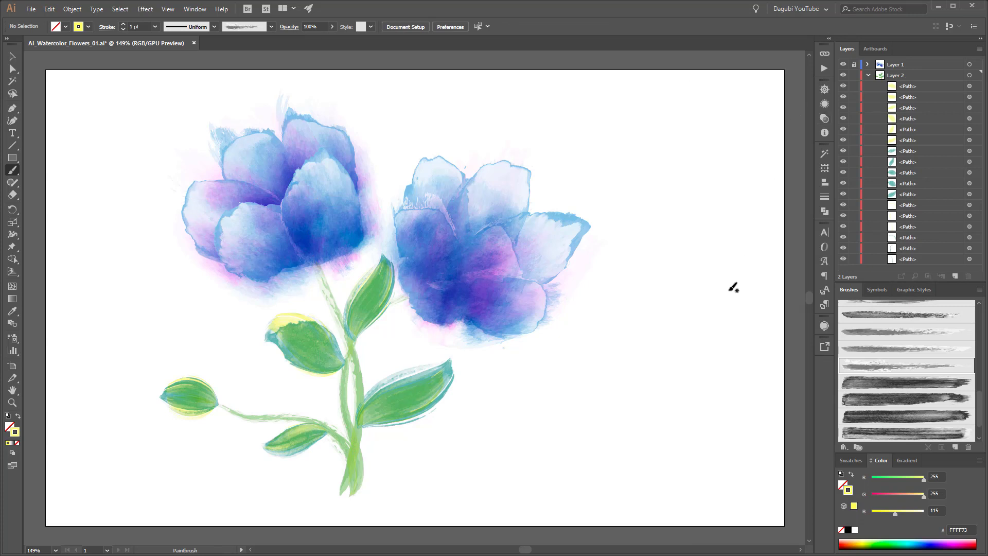
key(ctrl+s)
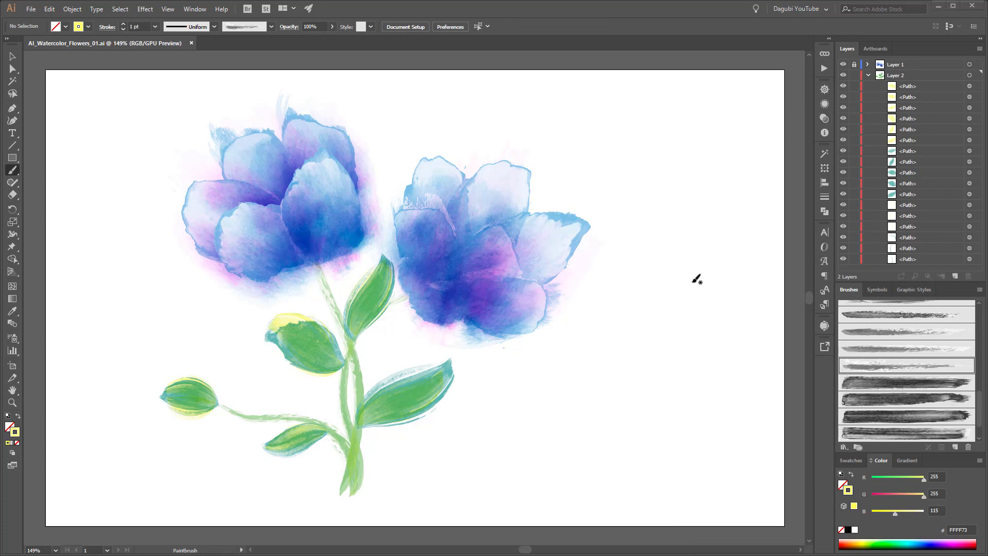
Add a new Layer 3 and move it below Layer 2.
click(868, 76)
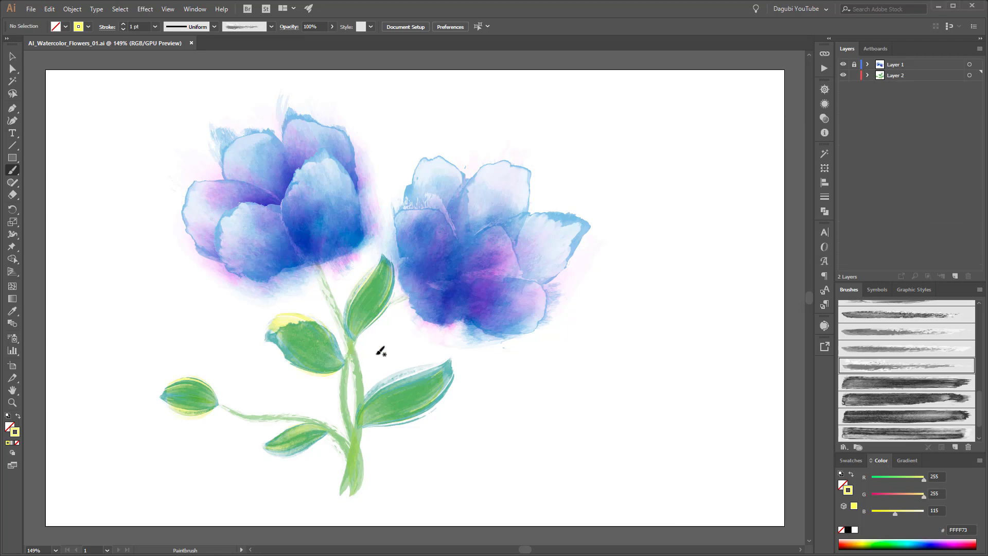
click(927, 75)
click(954, 276)
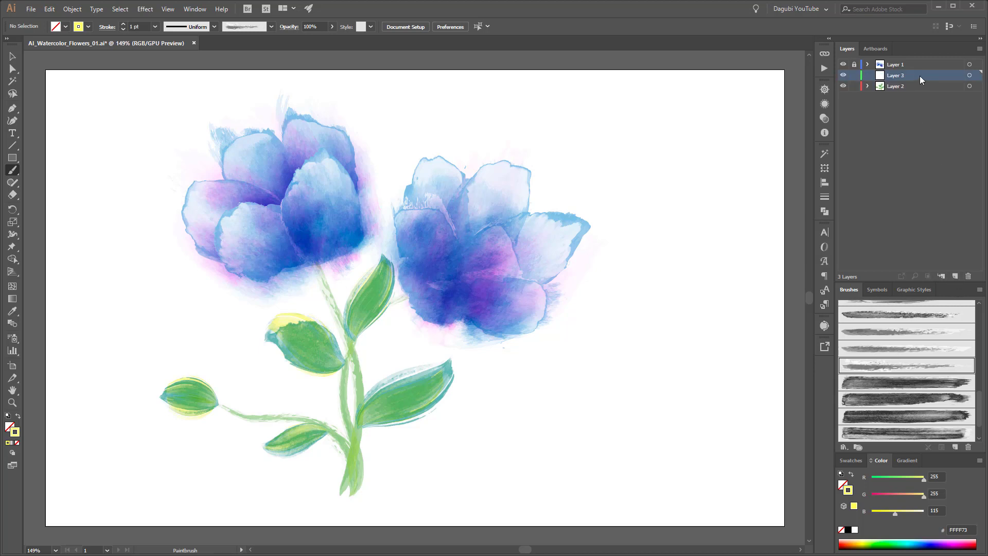
drag(919, 76, 924, 91)
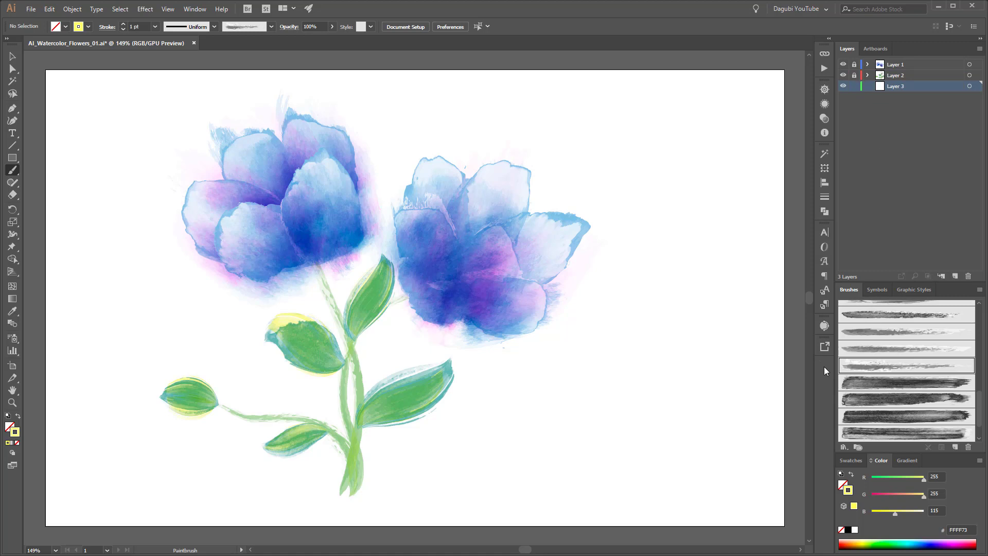
Load the Dagubi_Watercolor_Brushes_01 library, enlarge its panel, and add a watercolor brush.
click(844, 447)
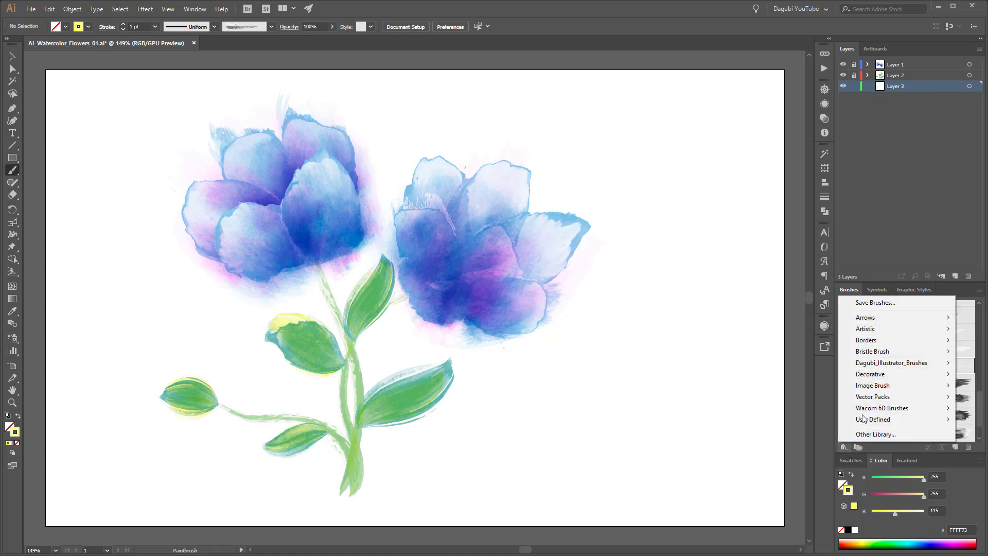
mouse_move(874, 363)
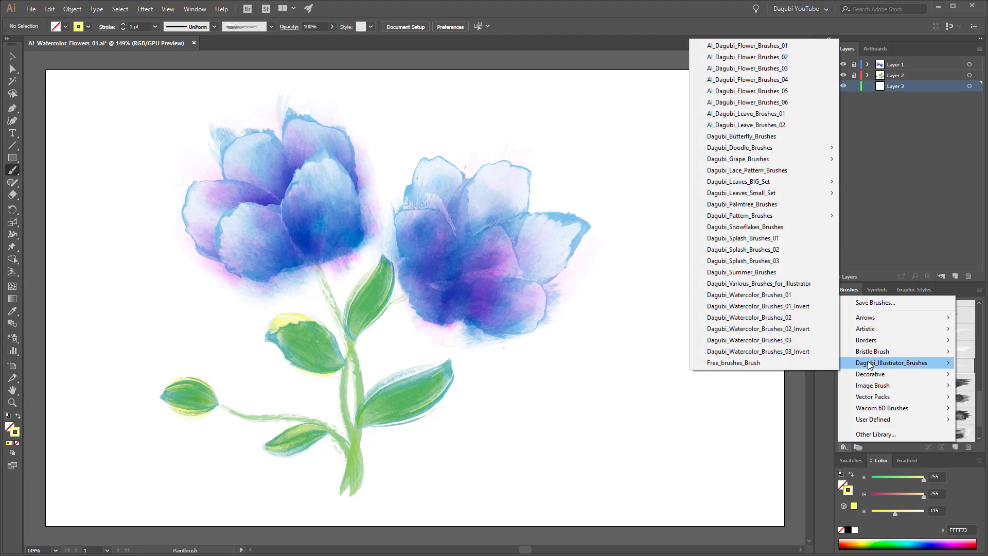
click(768, 295)
mouse_move(795, 190)
mouse_down()
mouse_move(796, 535)
mouse_move(796, 516)
mouse_up()
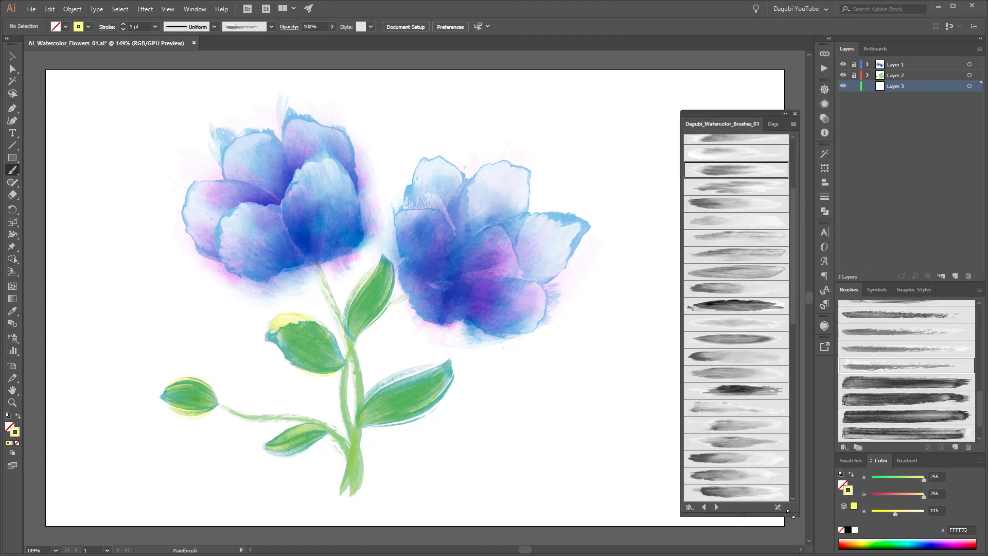
click(724, 171)
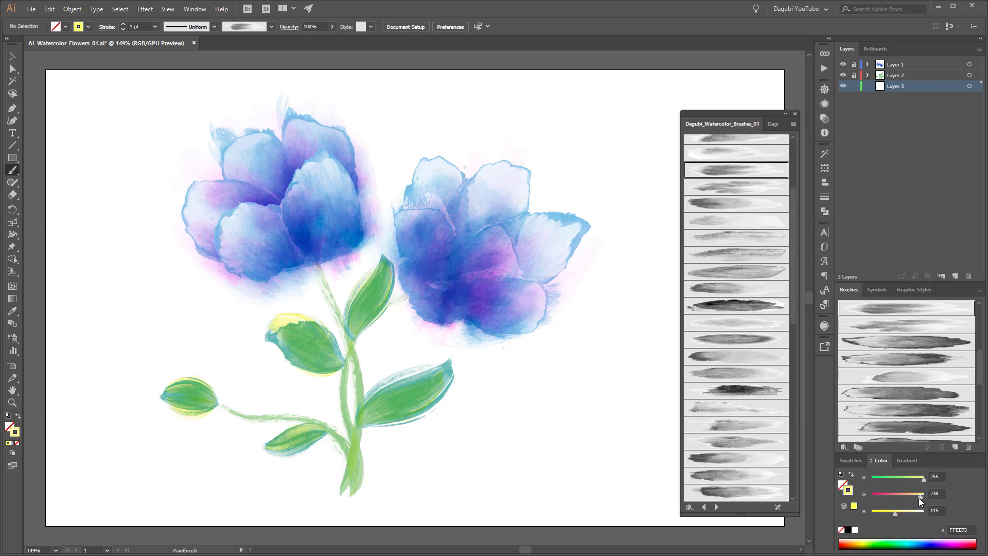
Paint a thicker orange-yellow watercolor wash behind the flowers and nudge it into place.
drag(918, 498, 913, 497)
click(123, 24)
mouse_move(155, 350)
mouse_down()
mouse_move(480, 364)
mouse_move(646, 333)
mouse_up()
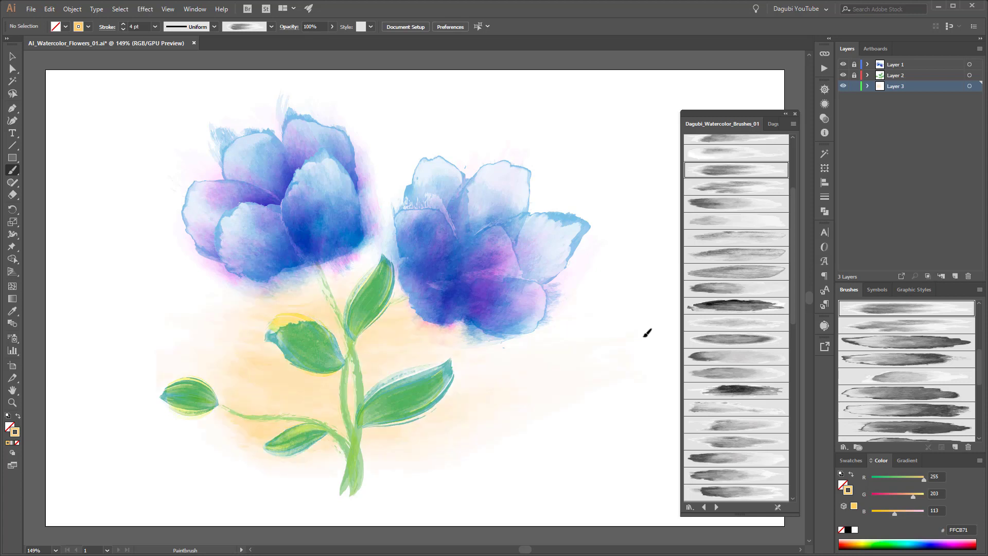
mouse_move(299, 394)
mouse_down()
mouse_move(305, 404)
mouse_move(302, 386)
mouse_move(286, 393)
mouse_up()
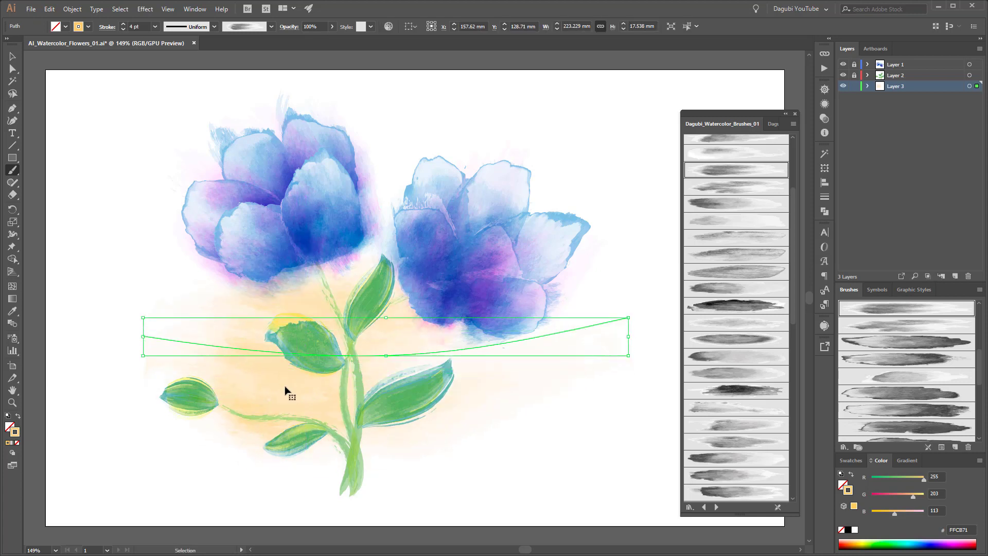
ctrl+click(583, 471)
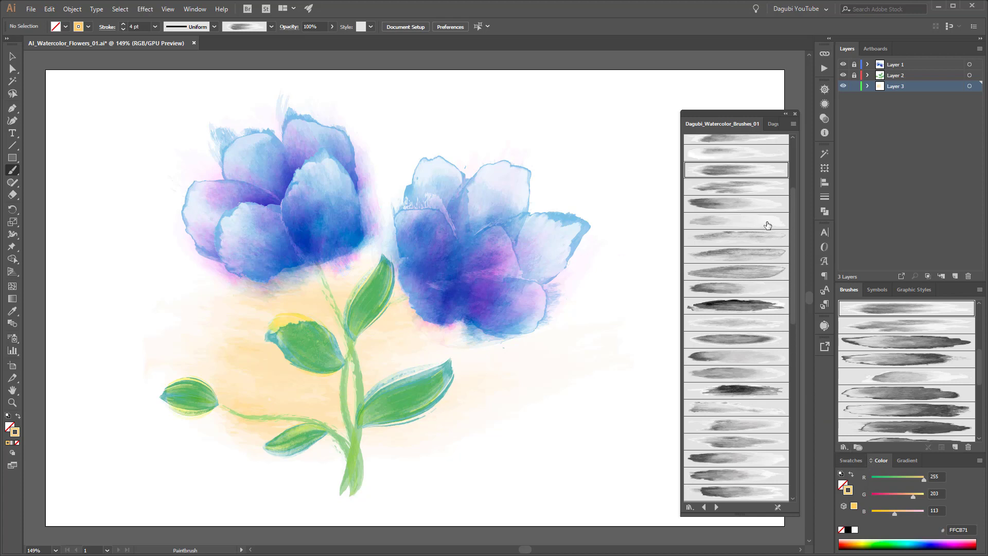
With the next watercolor brush, paint a second wash under the flowers, shift it, and recolour it bright yellow.
click(761, 186)
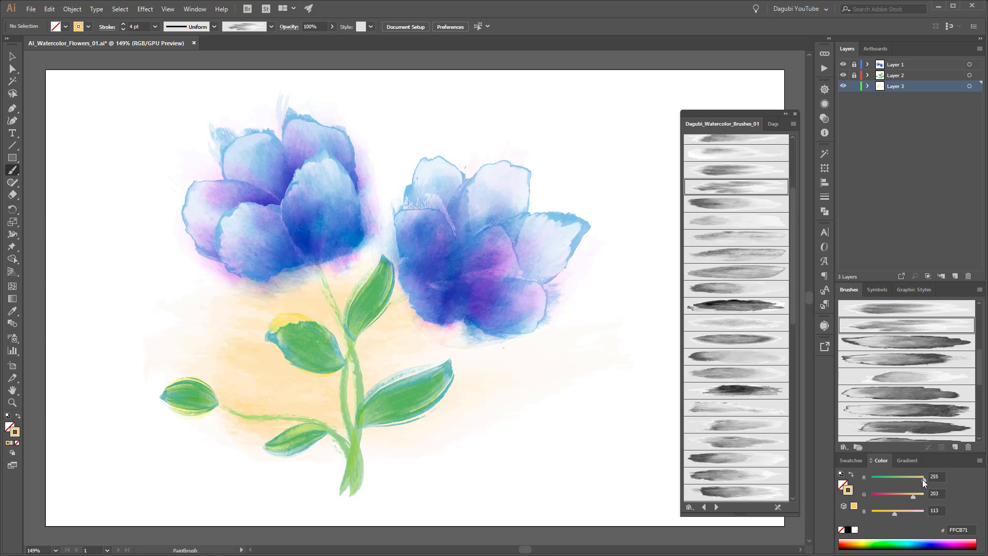
drag(923, 482, 915, 482)
mouse_move(128, 402)
mouse_down()
mouse_move(383, 457)
mouse_move(677, 423)
mouse_up()
key(v)
click(530, 381)
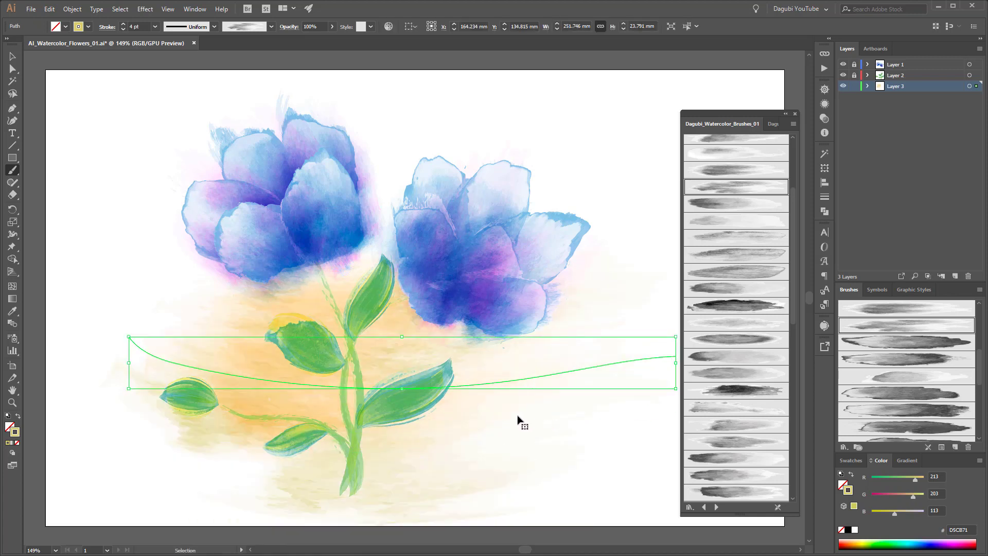
mouse_move(517, 417)
mouse_down()
mouse_move(551, 408)
mouse_move(531, 423)
mouse_up()
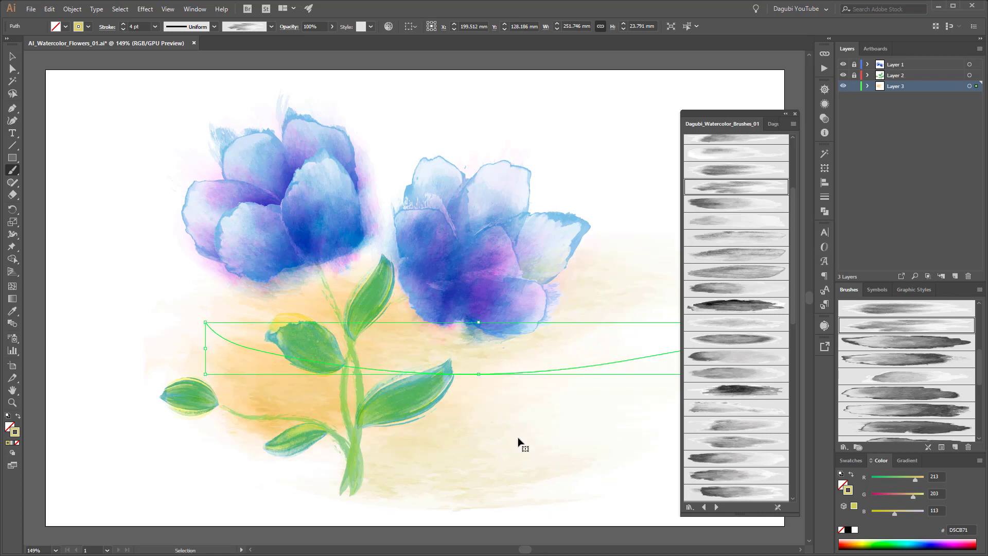
key(b)
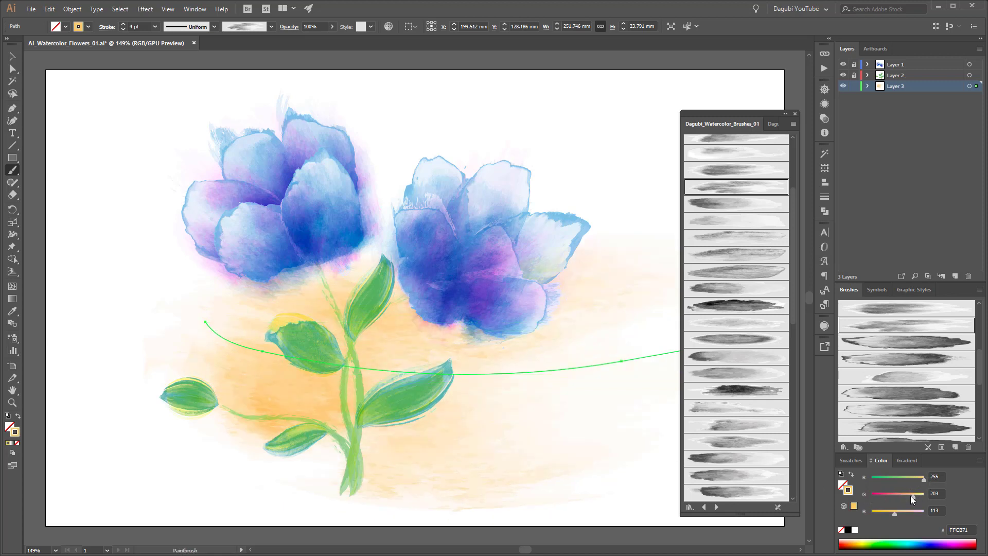
drag(910, 495, 924, 493)
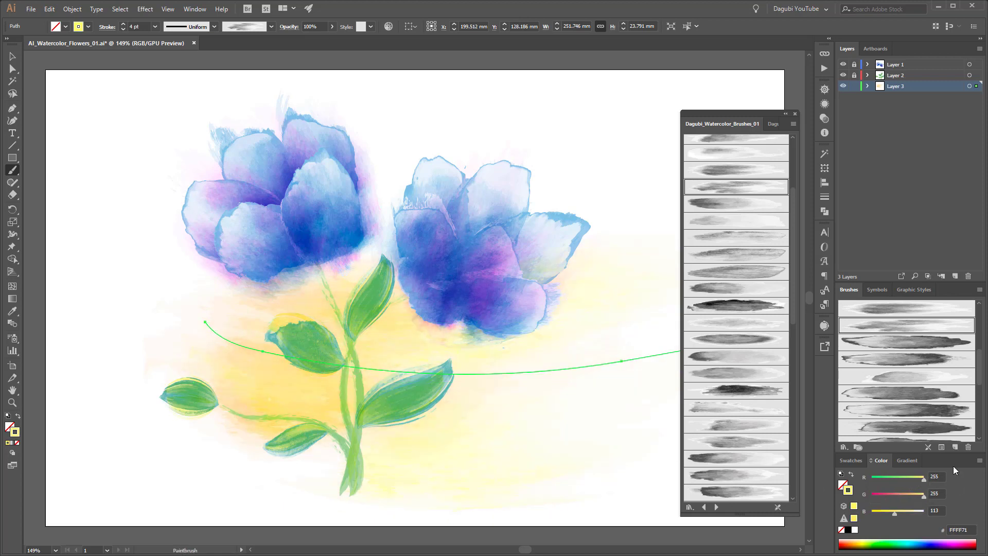
key(v)
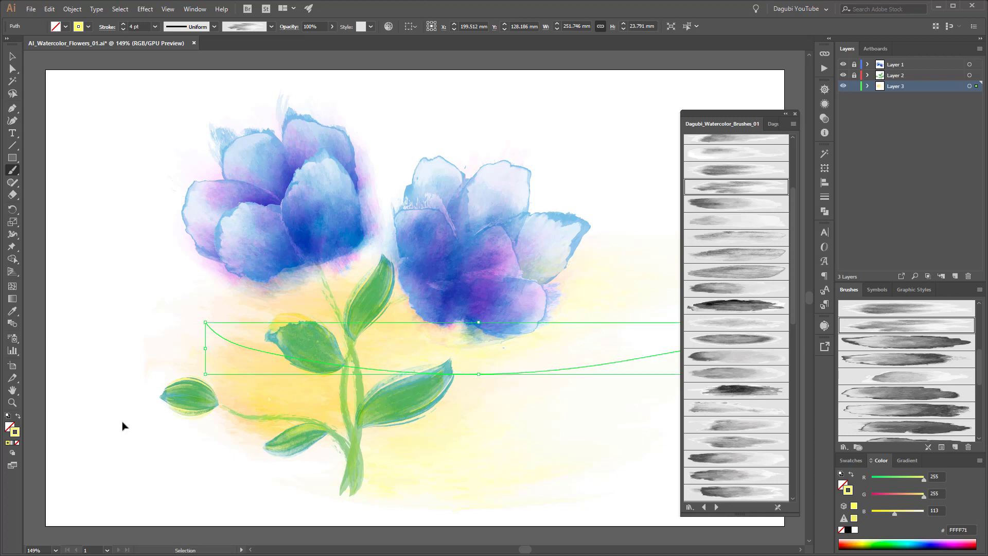
click(111, 472)
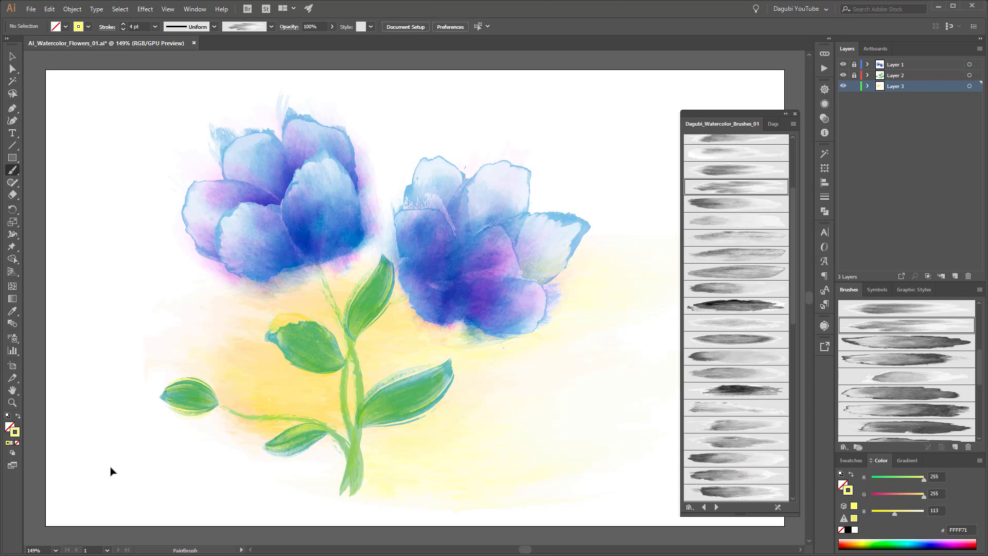
Paint a pink FFC8D1 wash across the upper canvas and move it down behind the flowers.
mouse_move(905, 511)
mouse_down()
mouse_move(926, 501)
mouse_move(914, 499)
mouse_up()
click(921, 311)
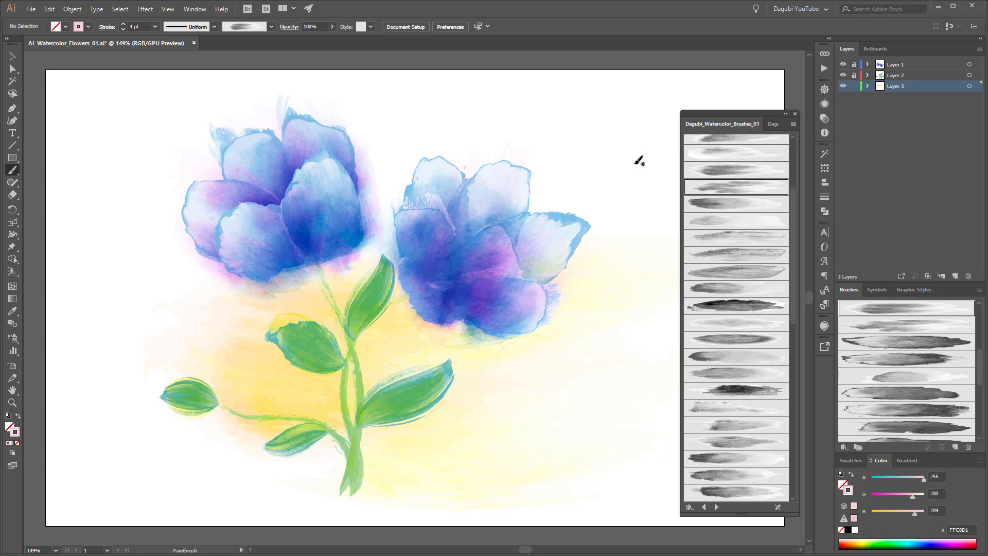
drag(611, 170, 101, 154)
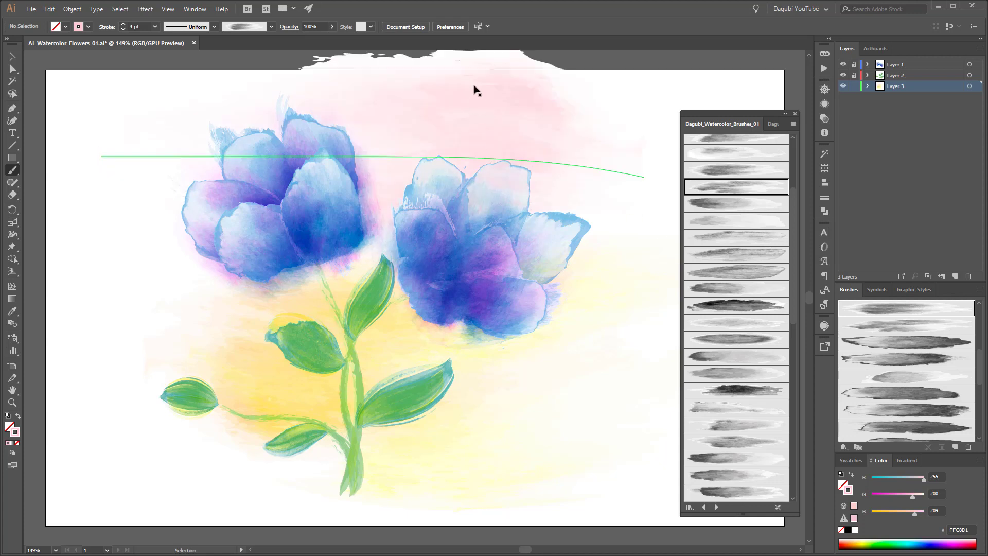
mouse_move(474, 90)
mouse_down()
mouse_move(497, 155)
mouse_move(525, 144)
mouse_up()
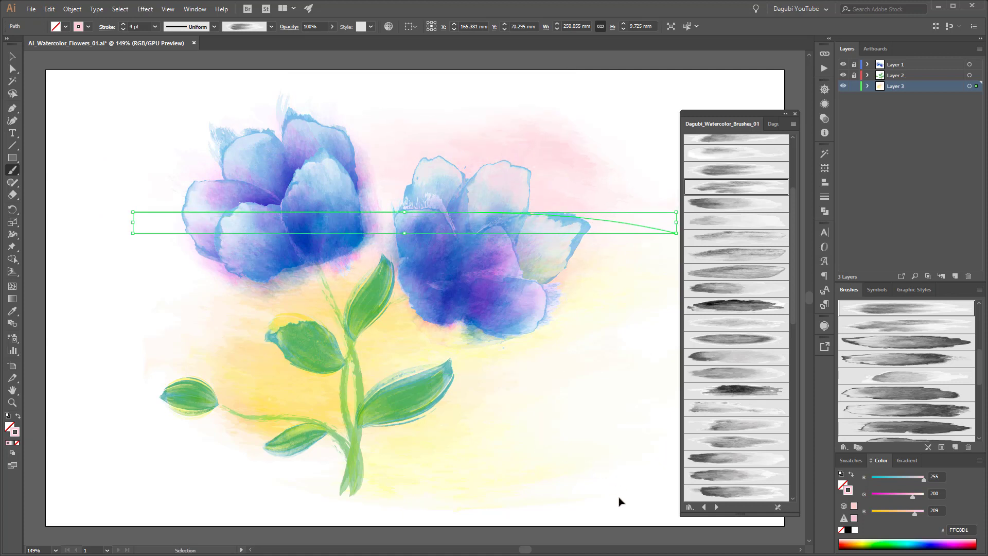
ctrl+click(99, 496)
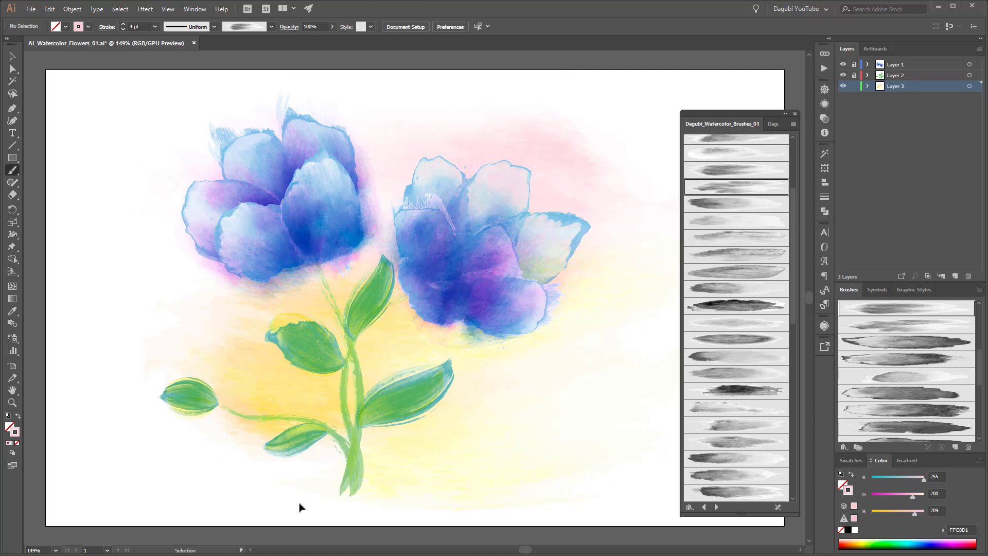
click(689, 507)
Load the Dagubi_Splash_Brushes_01 library and pick the splash brush Bildpinsel 25.
mouse_move(736, 426)
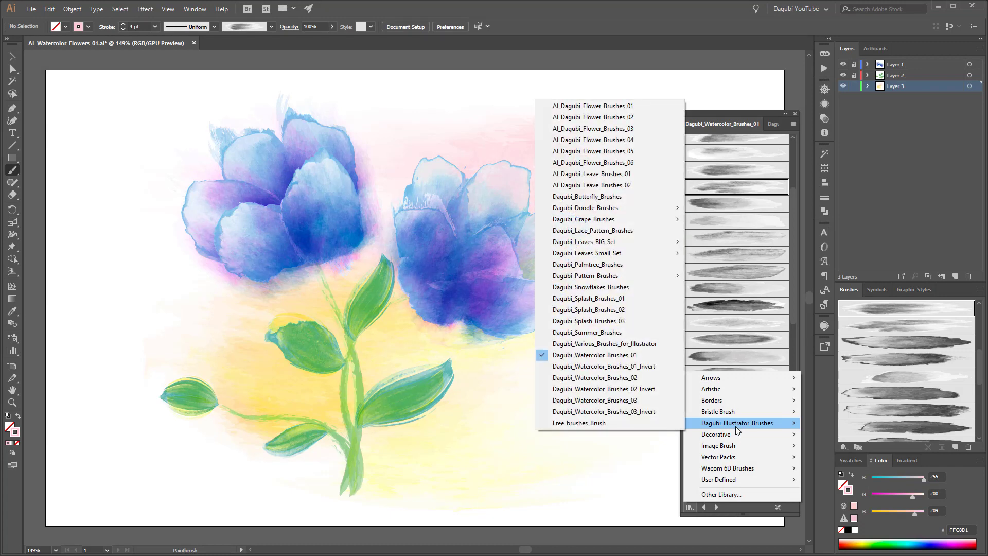
click(624, 299)
scroll(741, 375, down, 9)
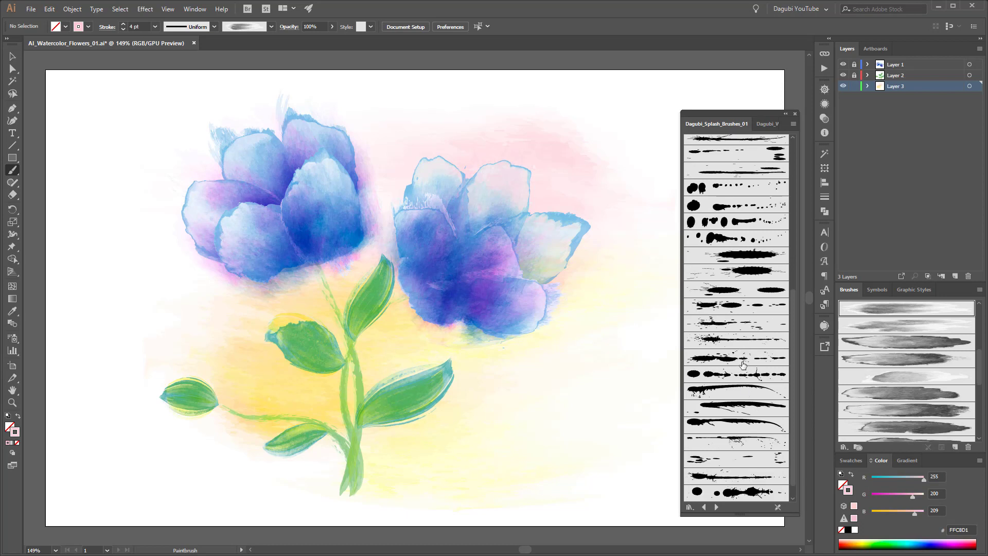
click(740, 323)
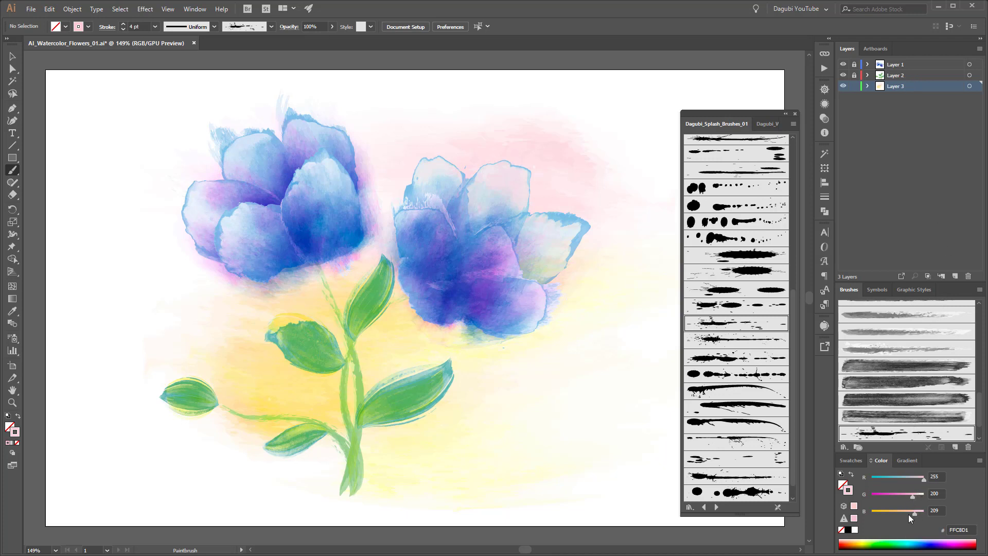
Paint a lime-green splash across the stem base at 1 pt stroke and 47% opacity.
click(875, 539)
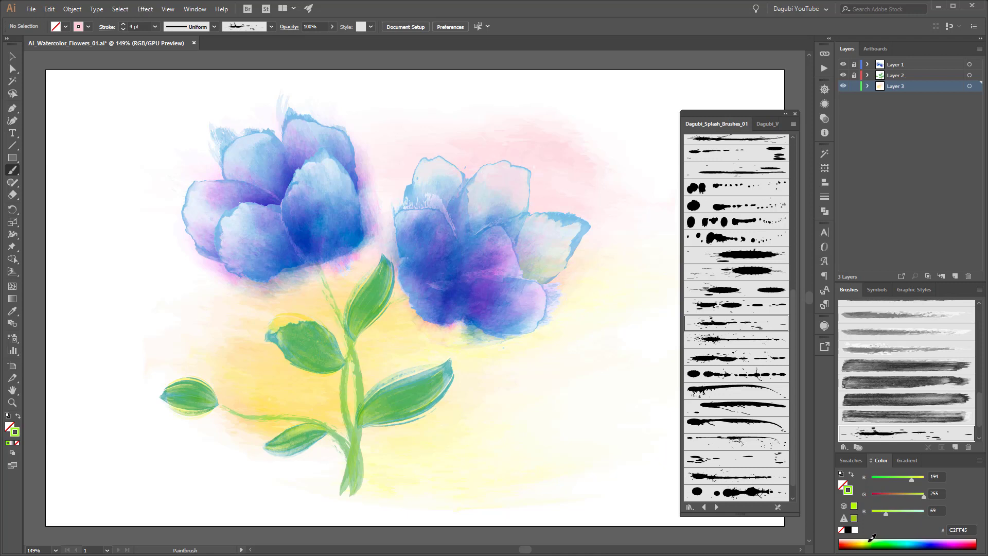
drag(924, 503, 917, 501)
mouse_move(385, 474)
mouse_down()
mouse_move(447, 433)
mouse_move(476, 350)
mouse_up()
click(123, 29)
click(123, 29)
click(123, 30)
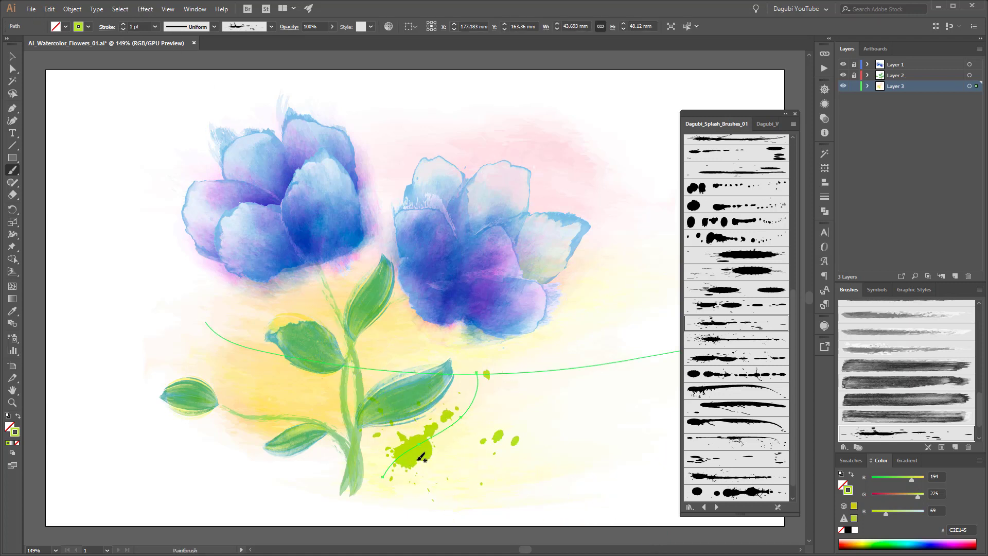
click(332, 26)
drag(332, 39, 311, 39)
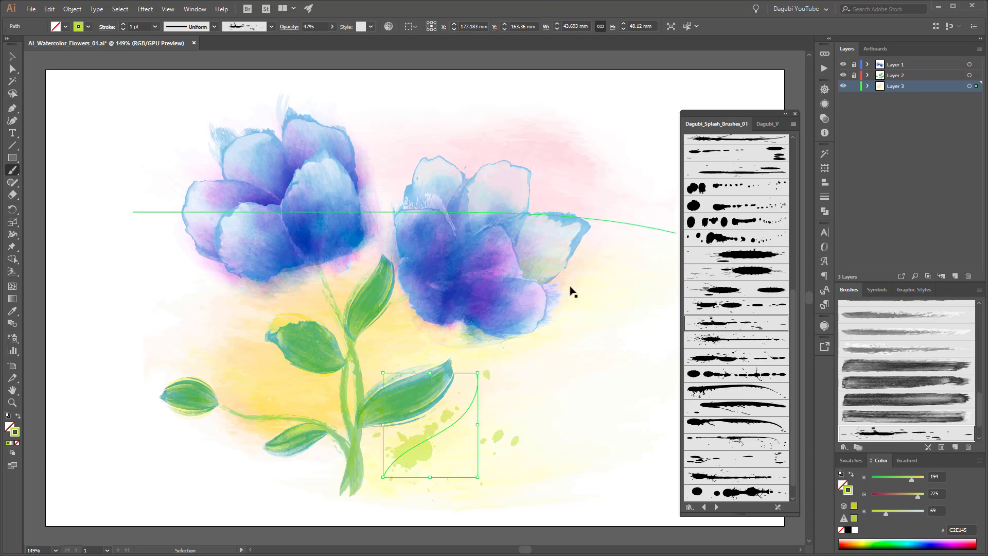
ctrl+click(629, 495)
scroll(744, 311, down, 1)
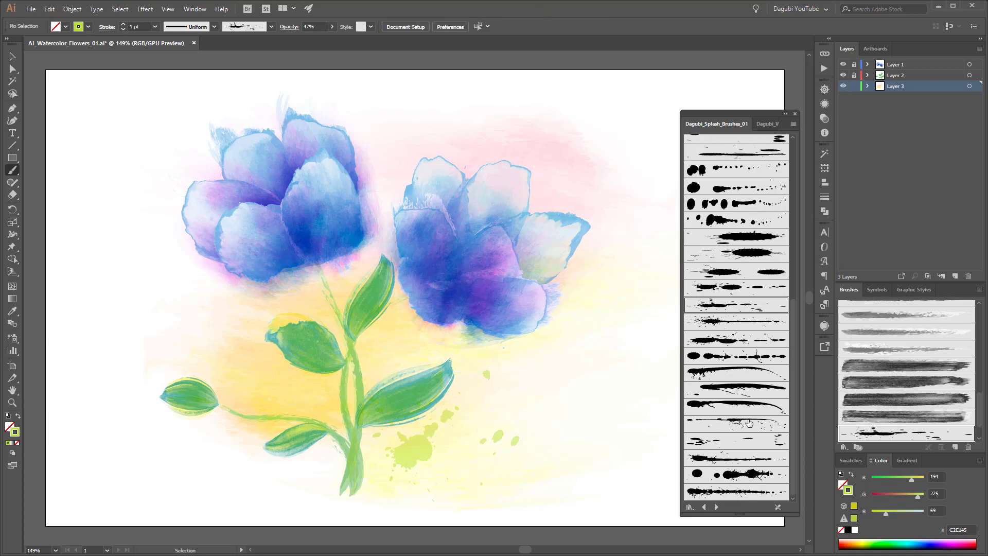
Paint a green splash along the lower stem and a light blue splash positioned near the stem base.
click(756, 355)
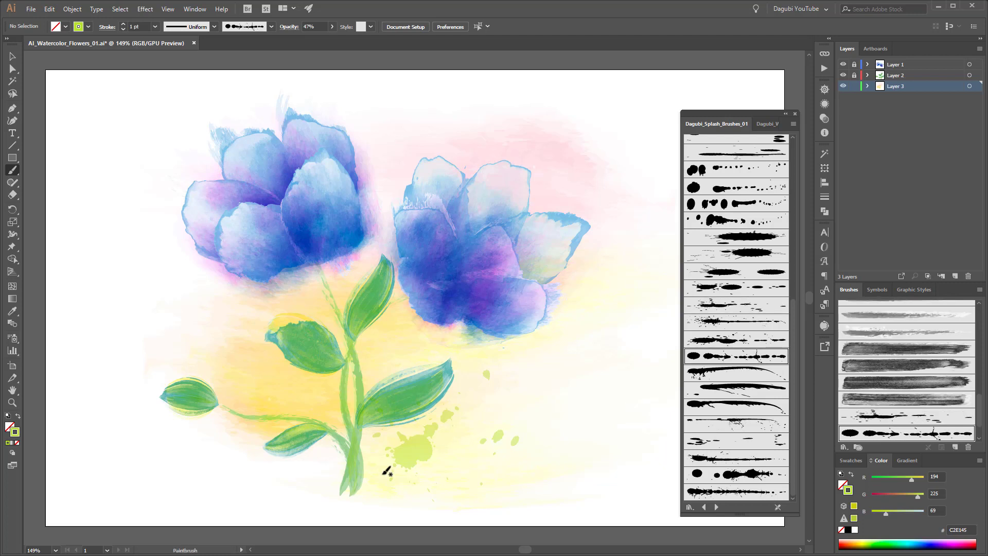
drag(169, 369, 340, 486)
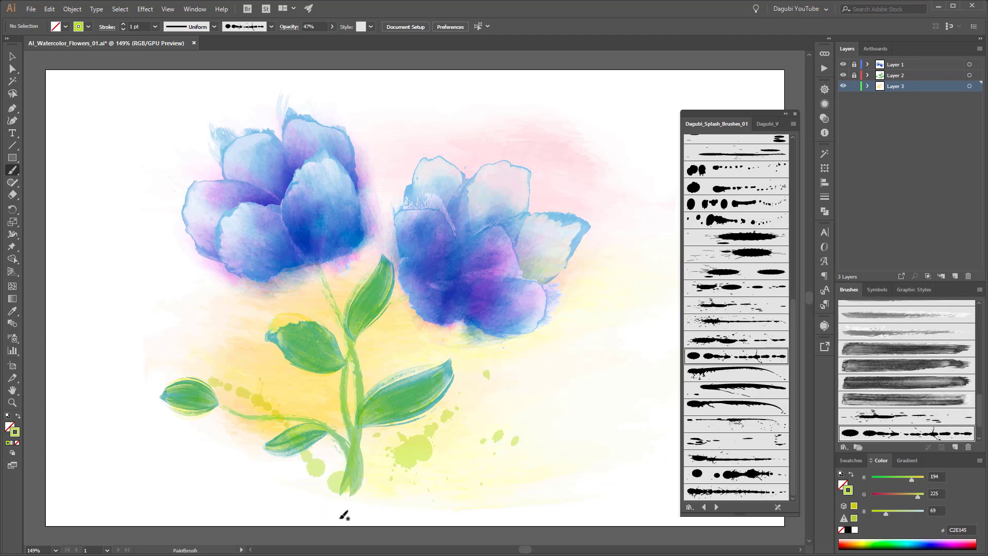
click(704, 444)
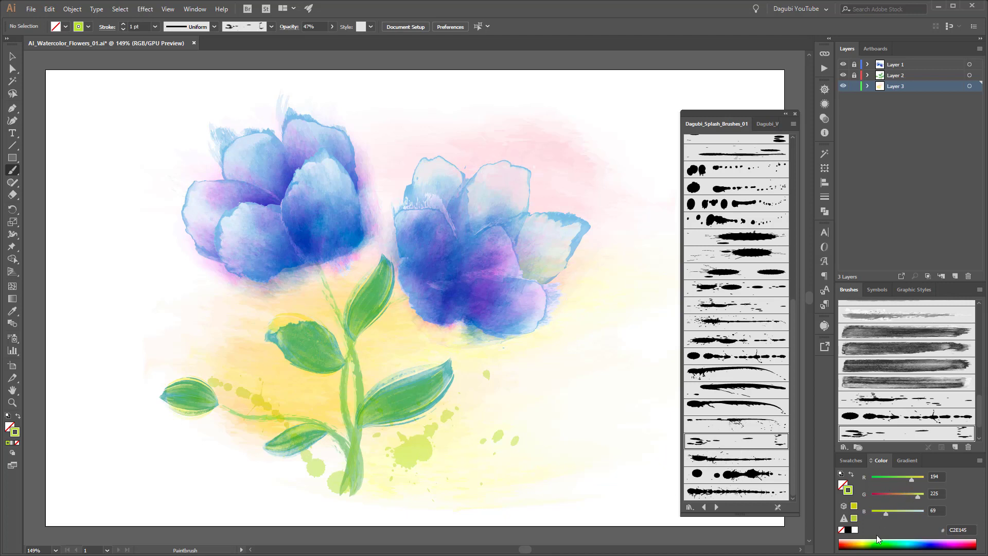
click(911, 538)
drag(894, 480, 909, 499)
drag(342, 456, 494, 455)
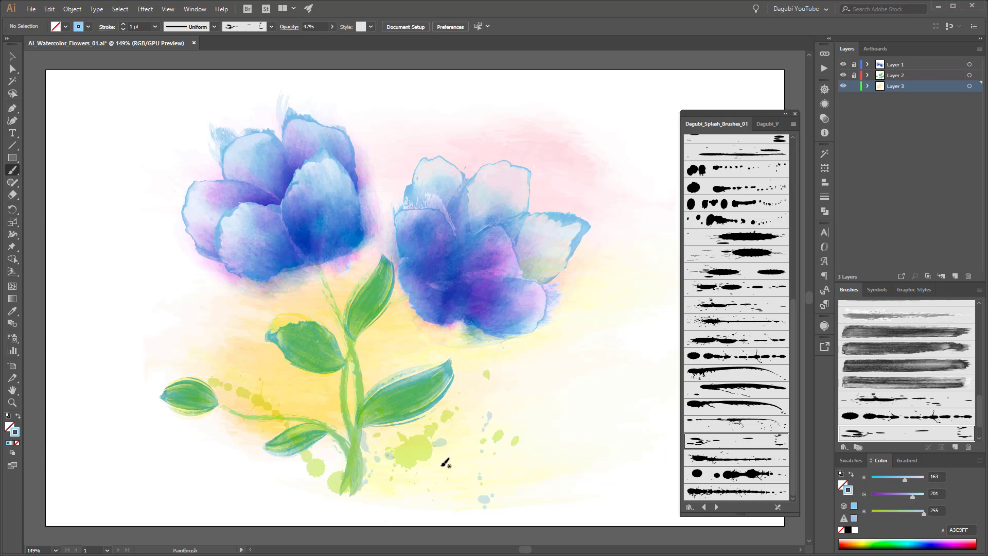
key(v)
click(470, 500)
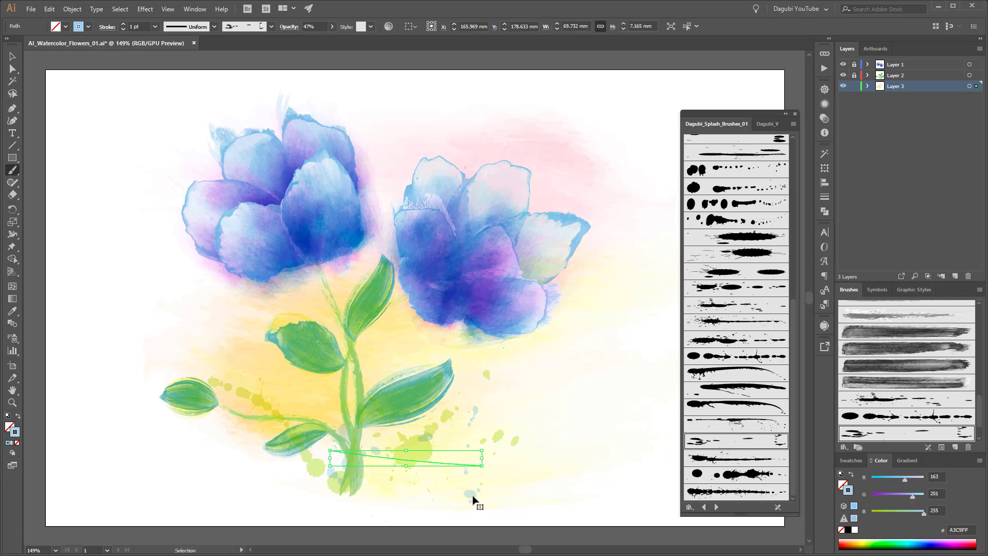
drag(472, 498, 450, 432)
ctrl+click(625, 500)
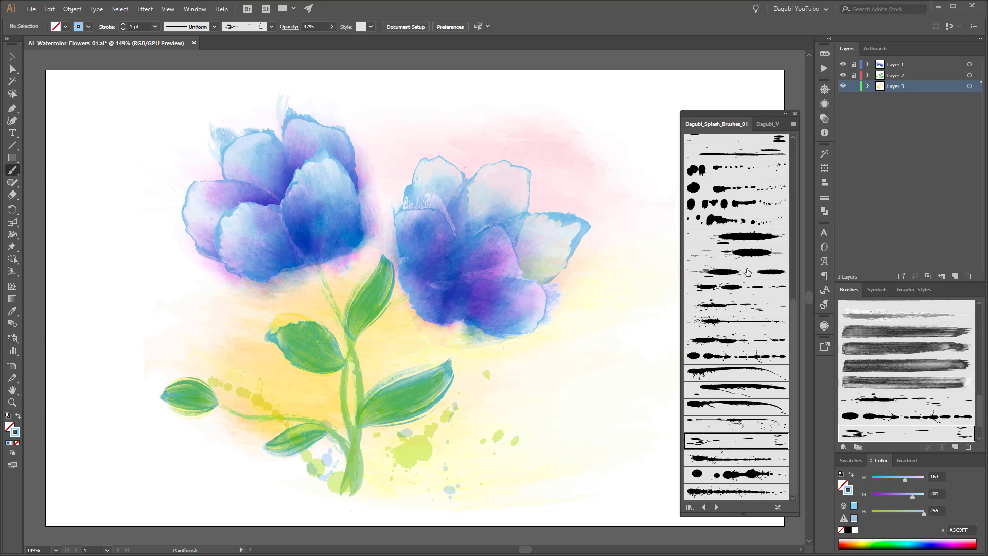
Paint a dusty pink D58EC6 splash and move it down beside the lower-left leaves.
click(746, 304)
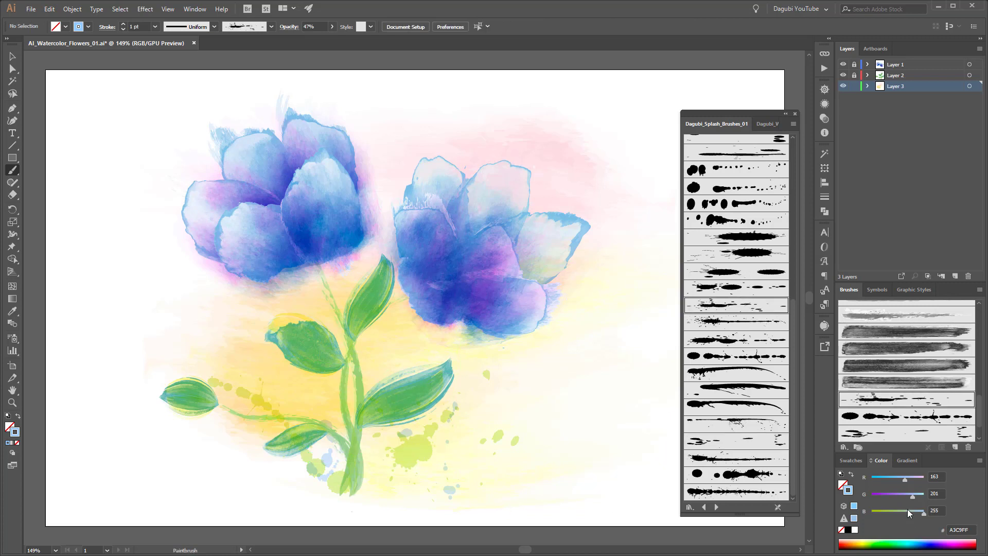
click(956, 536)
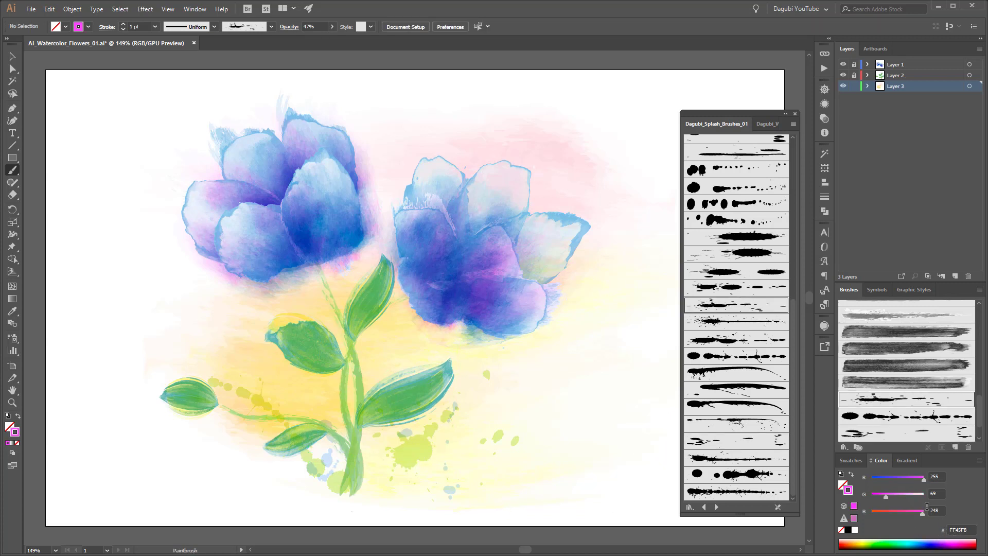
drag(921, 513, 911, 513)
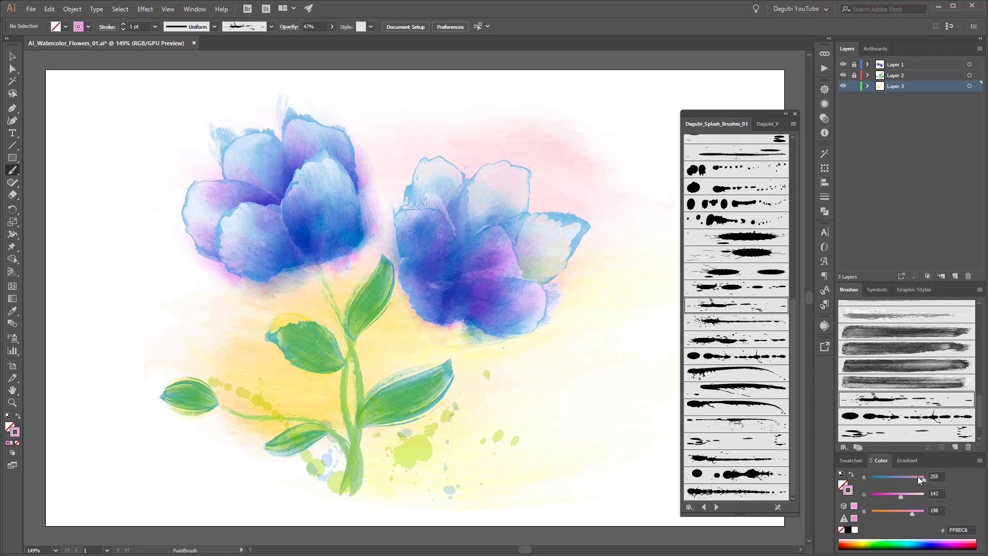
drag(921, 479, 915, 479)
drag(324, 399, 184, 347)
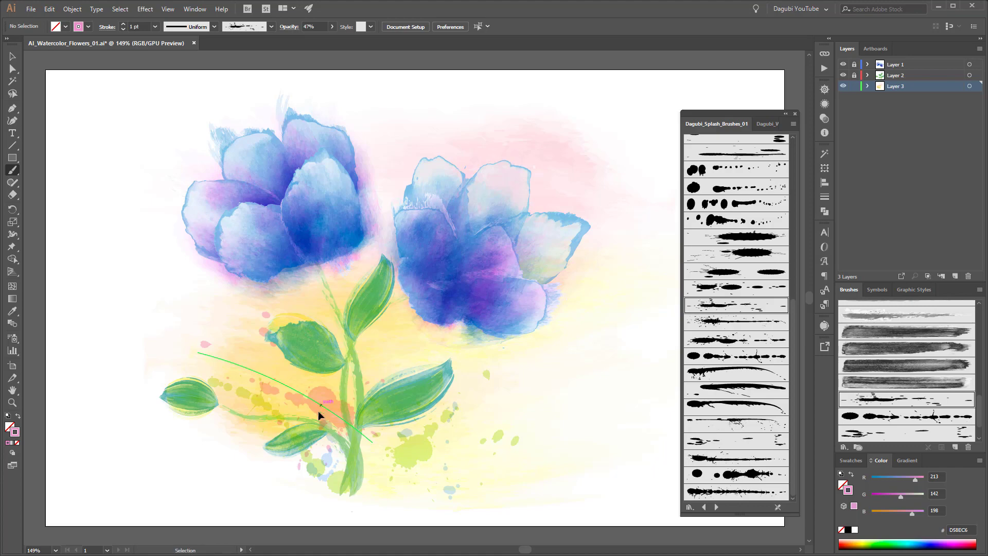
drag(318, 409, 255, 445)
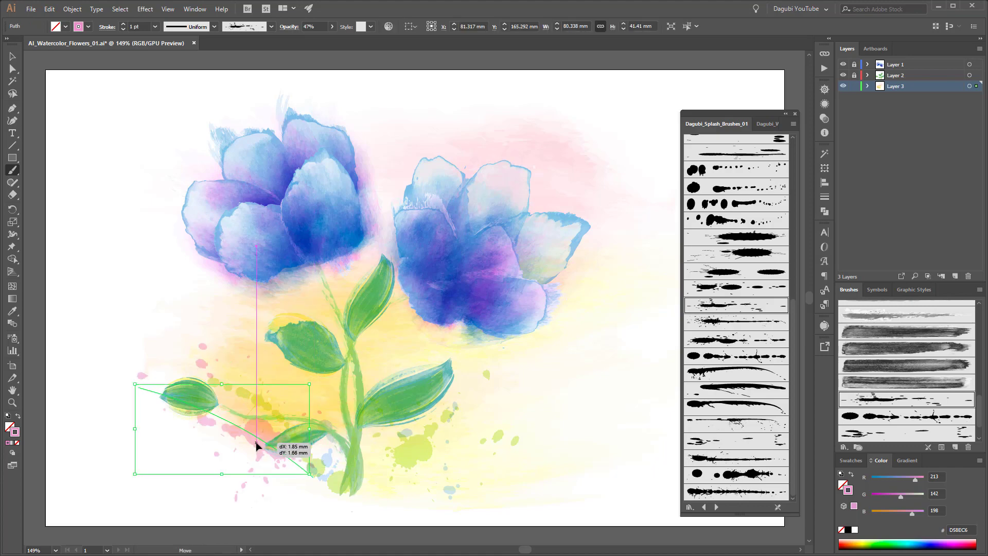